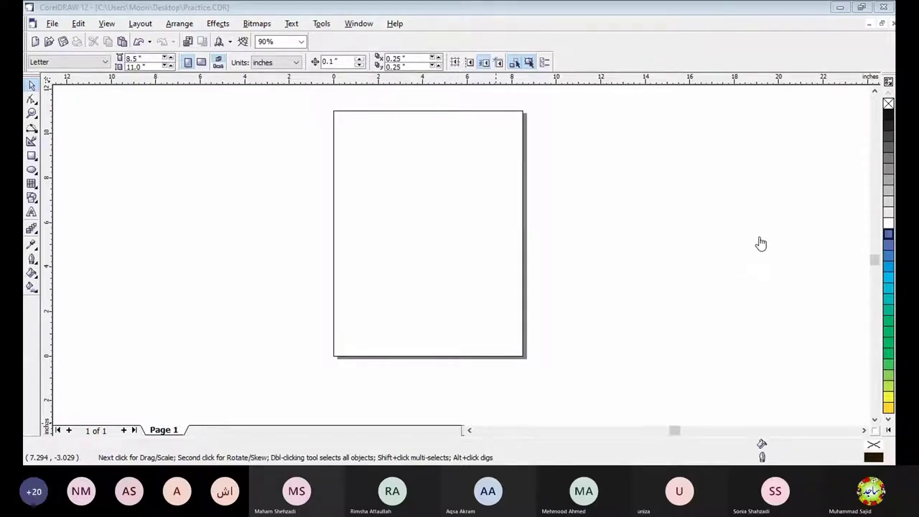
left_click(732, 31)
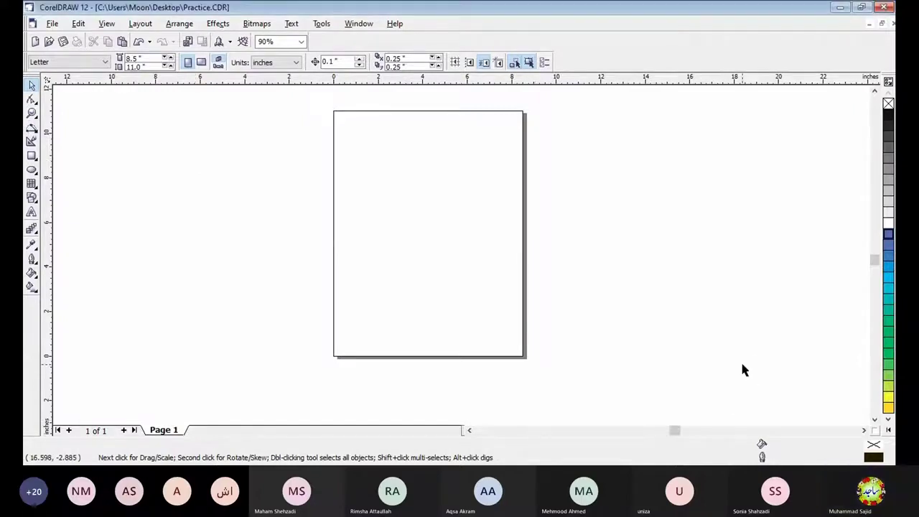
left_click(739, 28)
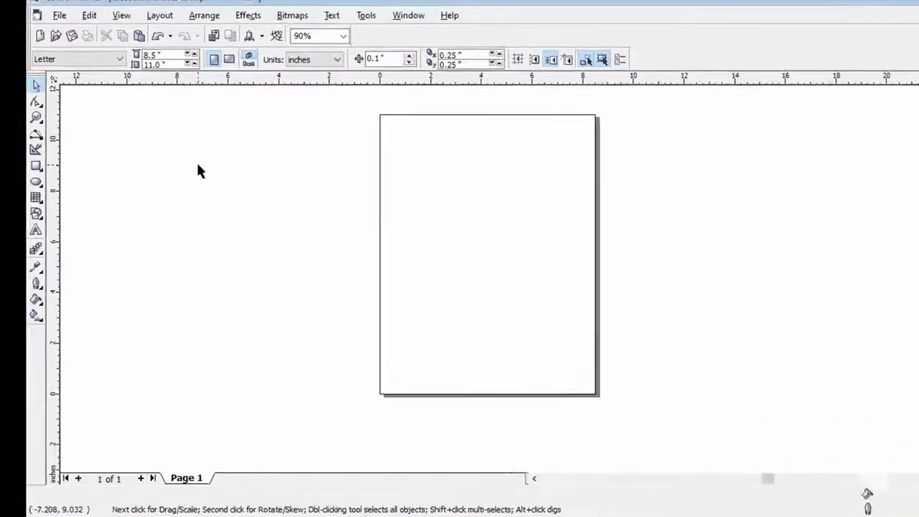
Activate the Polyline tool and set the default outline width for new graphic objects to 4.0 pt
left_click(122, 255)
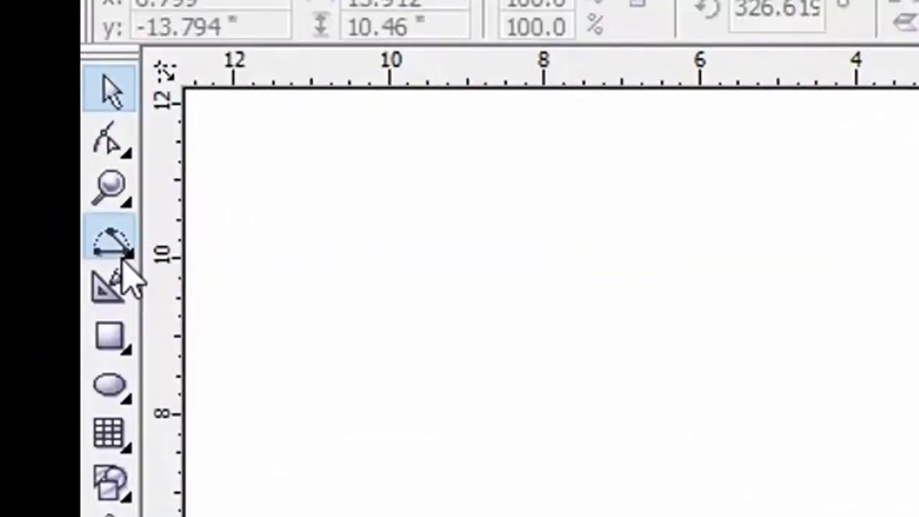
left_click(129, 258)
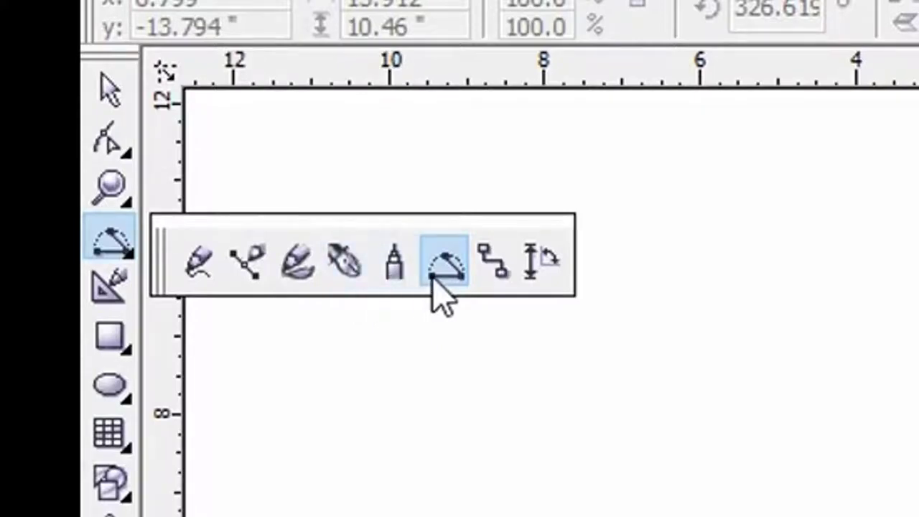
left_click(394, 265)
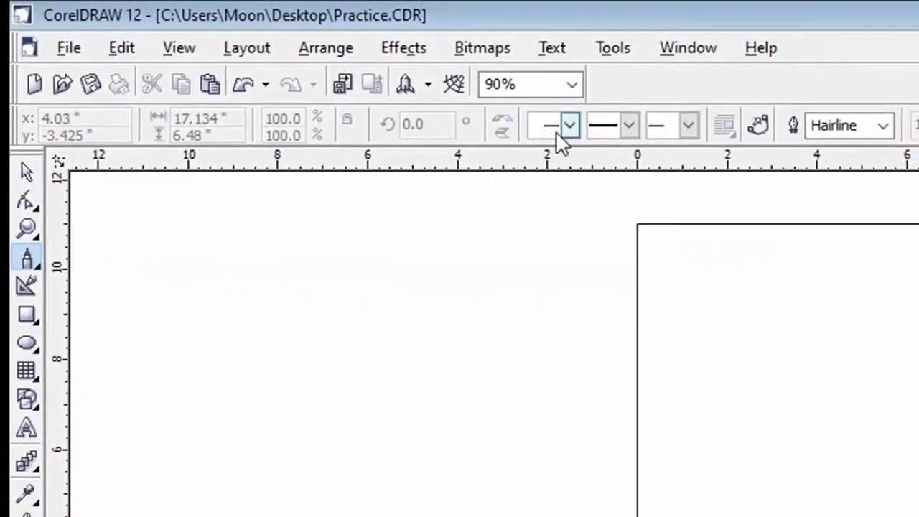
left_click(630, 126)
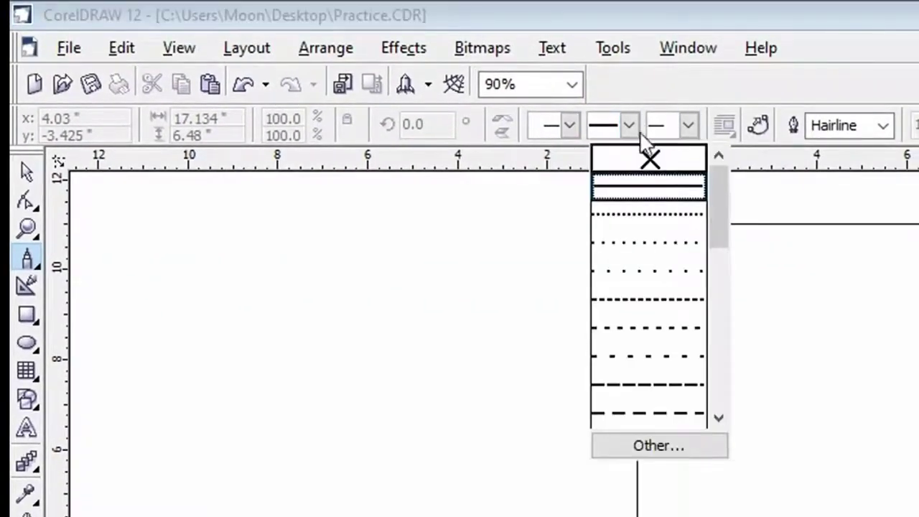
left_click(632, 122)
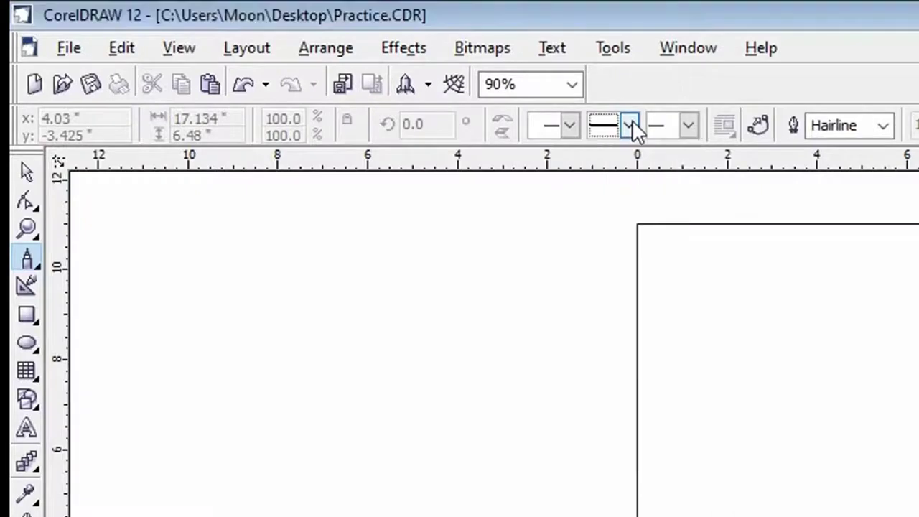
left_click(884, 126)
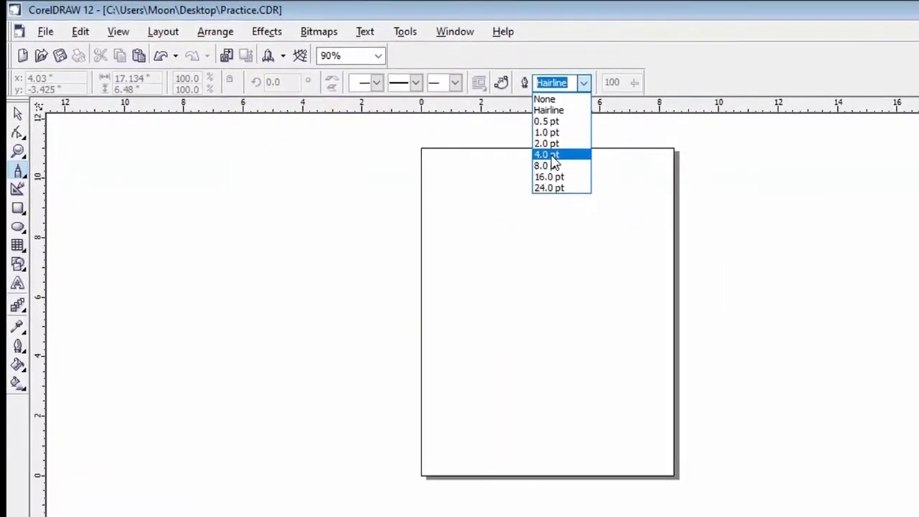
left_click(551, 156)
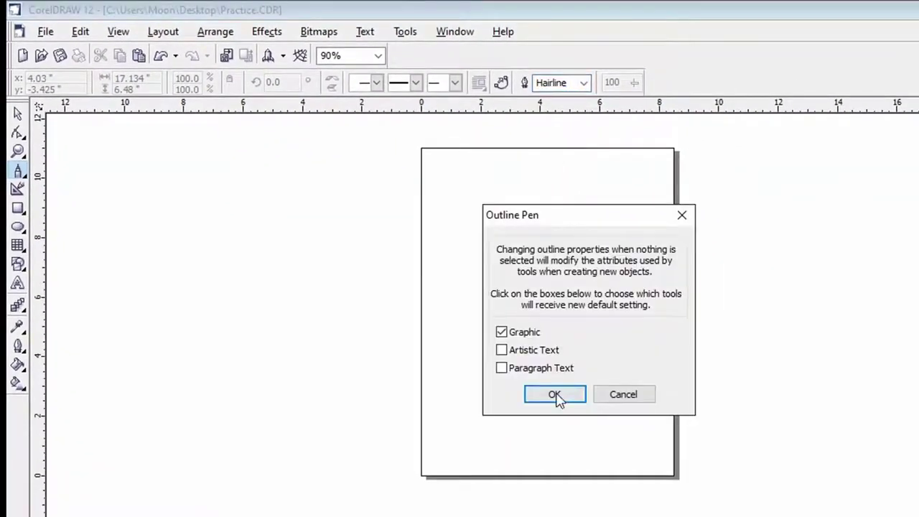
left_click(554, 394)
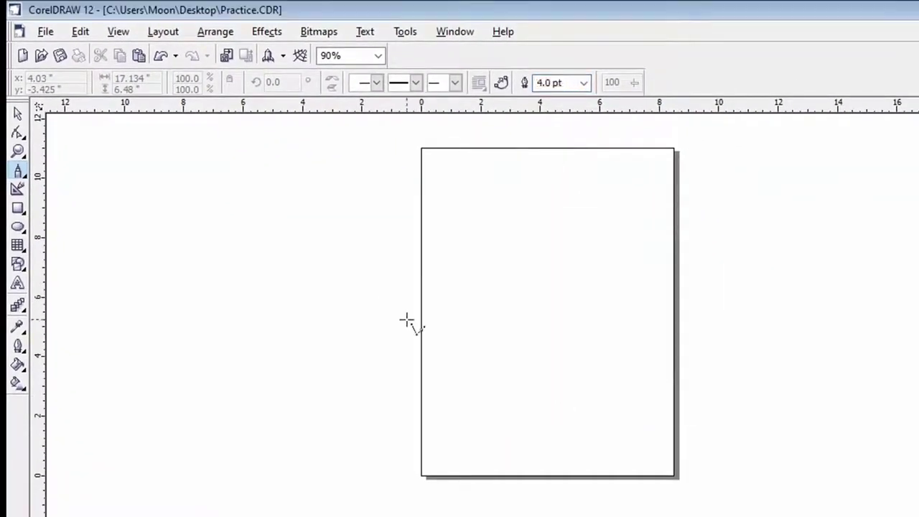
Draw a closed polyline shape about 13.1 by 8 inches across the page's edge, combining straight segments with one freehand curve along the bottom
left_click(18, 171)
left_click(227, 249)
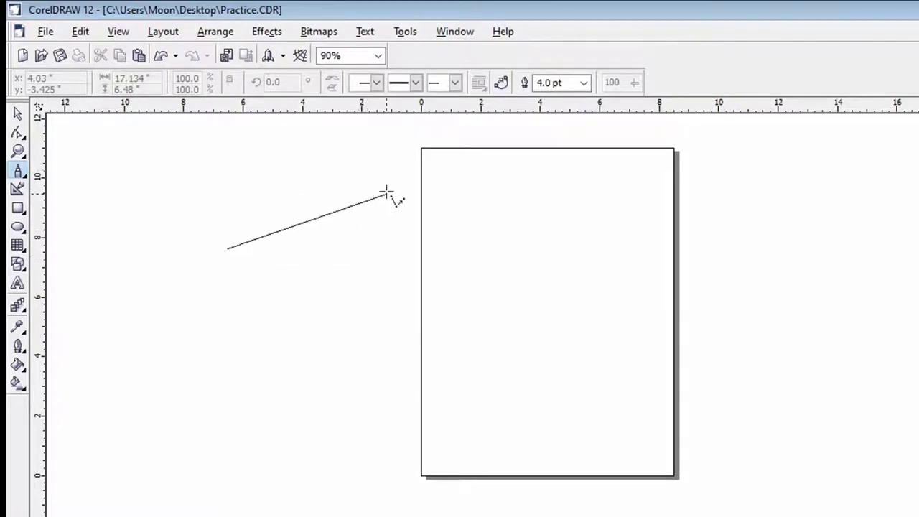
double_click(497, 181)
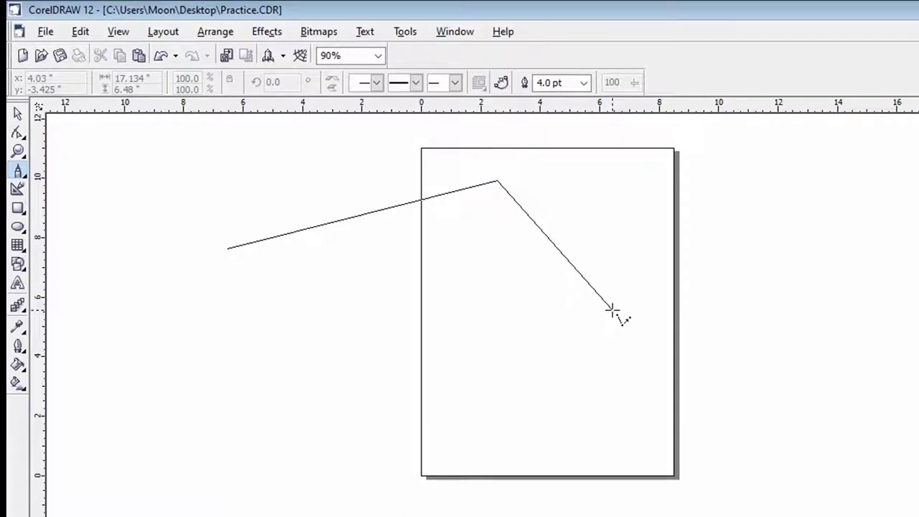
left_click(616, 253)
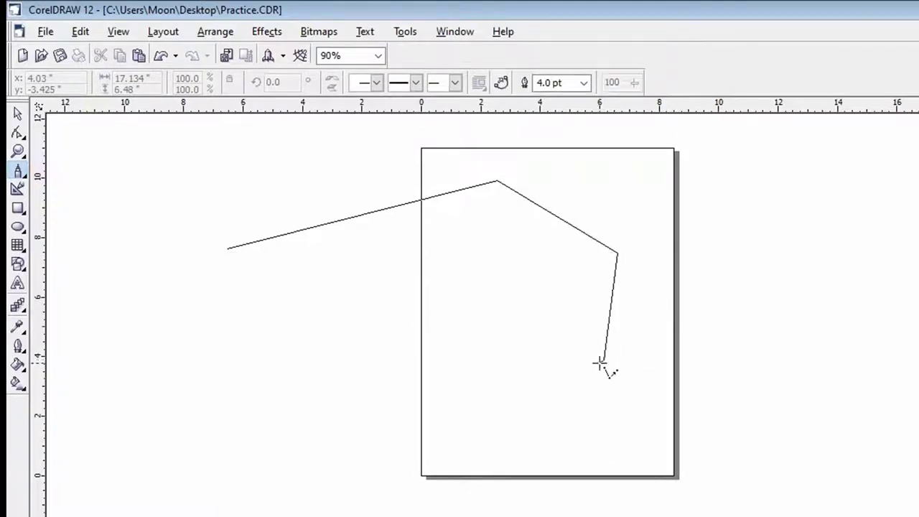
mouse_move(593, 376)
left_mouse_down()
mouse_move(554, 411)
mouse_move(473, 414)
mouse_move(412, 380)
mouse_move(378, 329)
left_mouse_up()
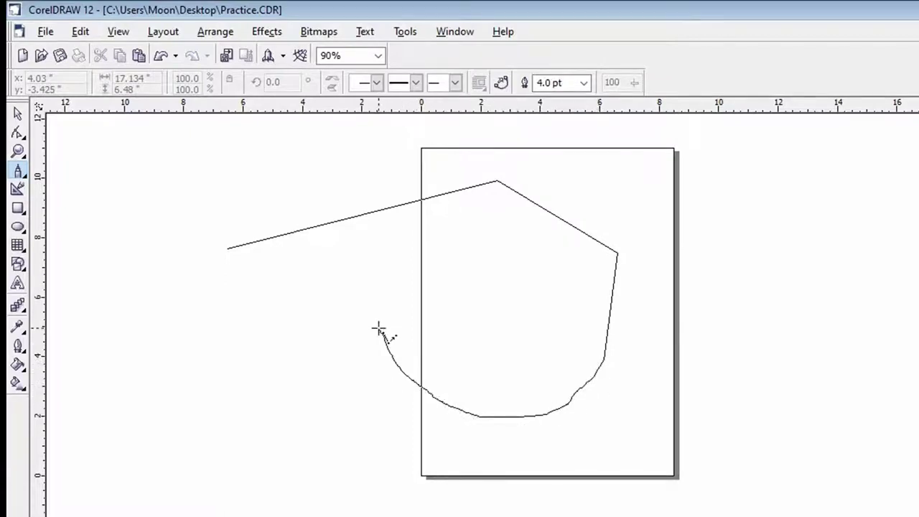
left_click(305, 333)
left_click(232, 320)
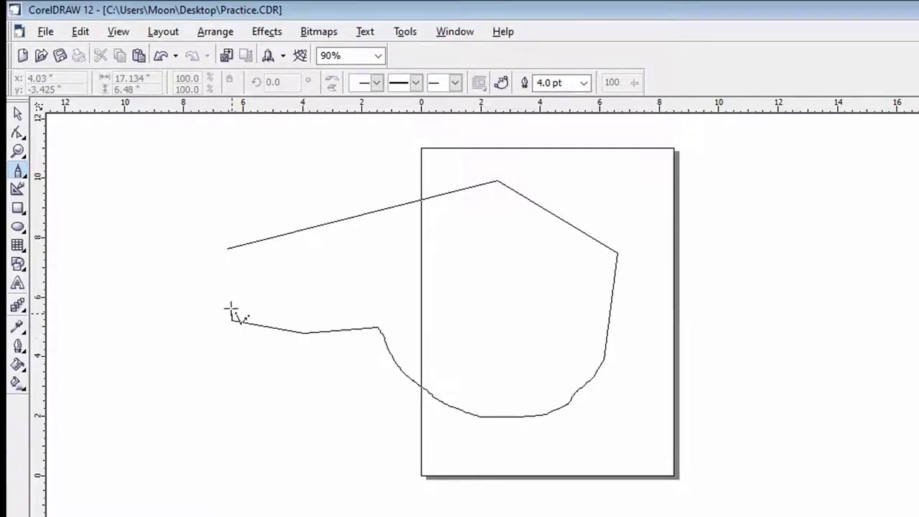
left_click(227, 247)
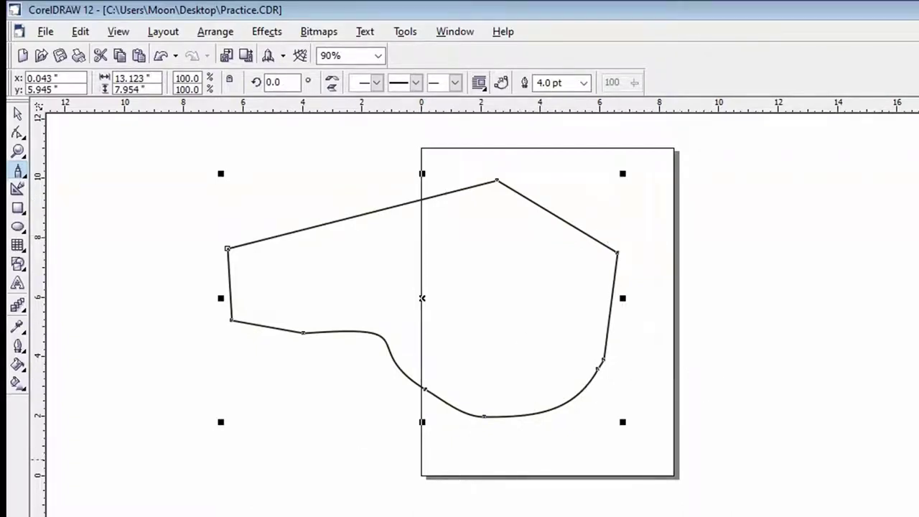
Draw a closed keyhole-like polyline beside the page, with a freehand rounded head and straight sides widening to a straight base
scroll(687, 318, "down", 1)
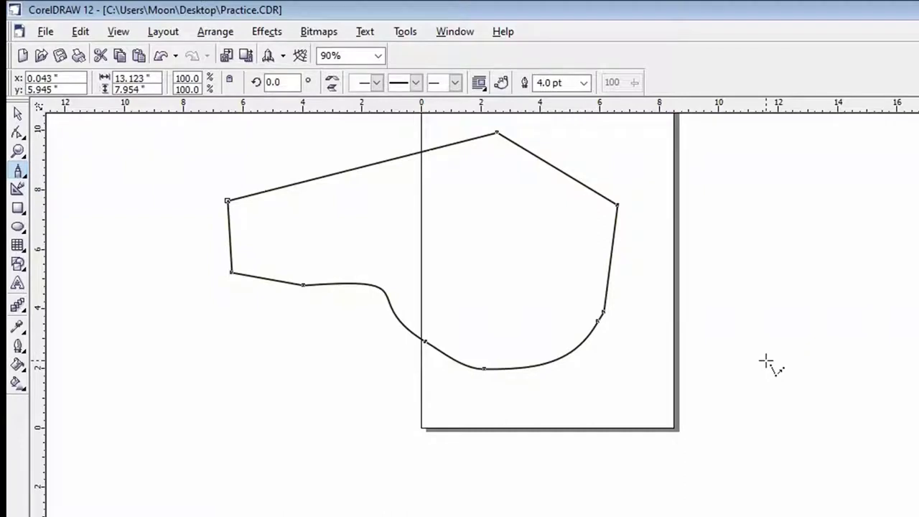
mouse_move(763, 364)
left_mouse_down()
mouse_move(754, 296)
mouse_move(765, 275)
left_mouse_up()
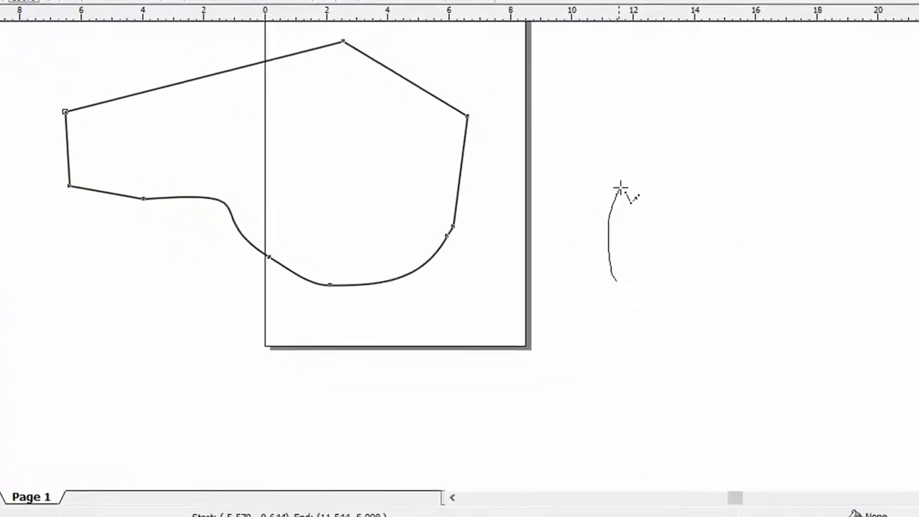
mouse_move(620, 188)
left_mouse_down()
mouse_move(661, 152)
mouse_move(733, 137)
mouse_move(778, 144)
mouse_move(820, 184)
mouse_move(832, 240)
mouse_move(823, 290)
mouse_move(809, 309)
mouse_move(808, 441)
left_mouse_up()
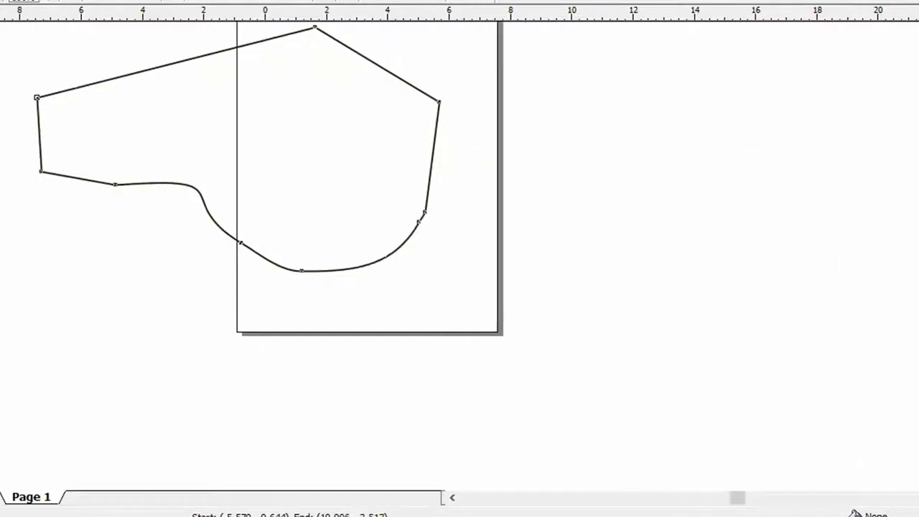
left_click(892, 441)
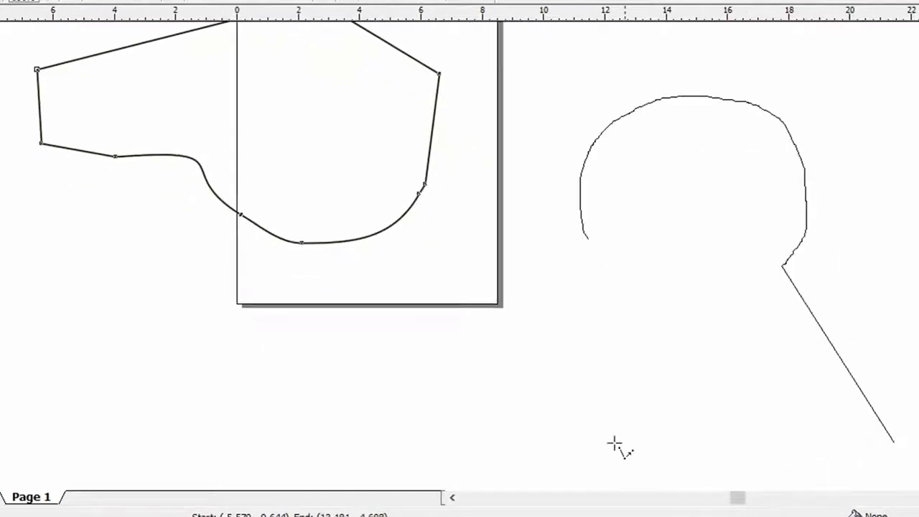
left_click(553, 454)
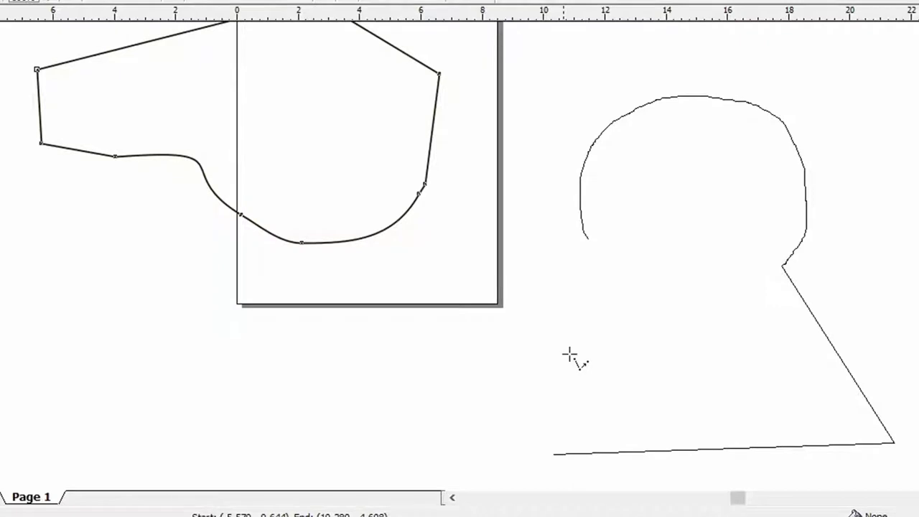
left_click(587, 238)
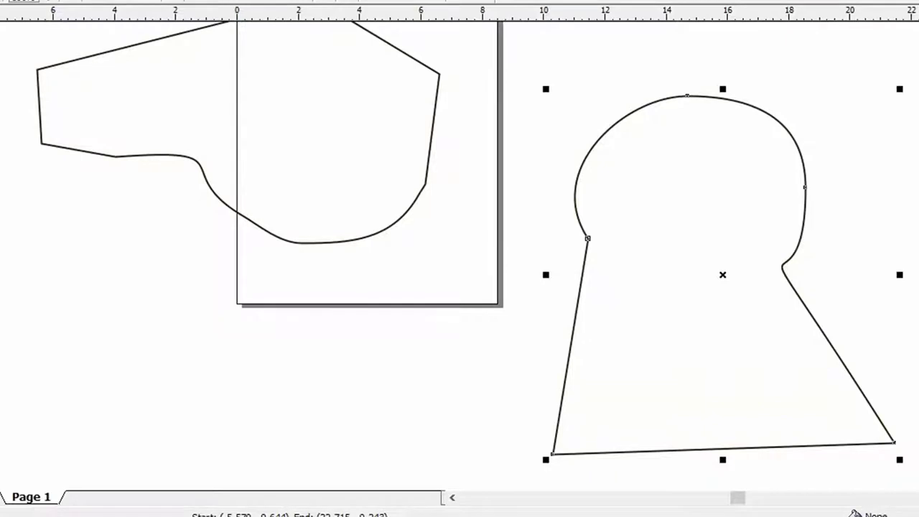
Lower the curve handle at the keyhole shape's left neck node, then try tilting the top node's handle and undo that change
scroll(424, 462, "down", 3)
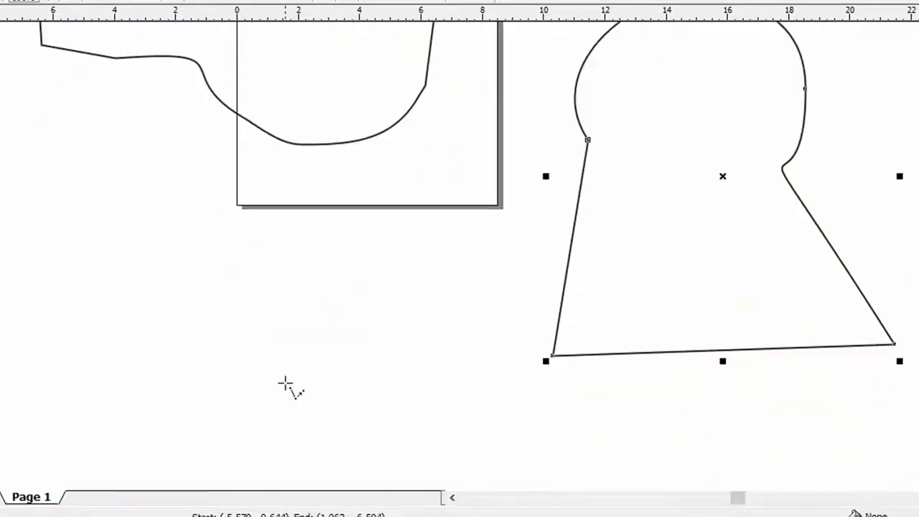
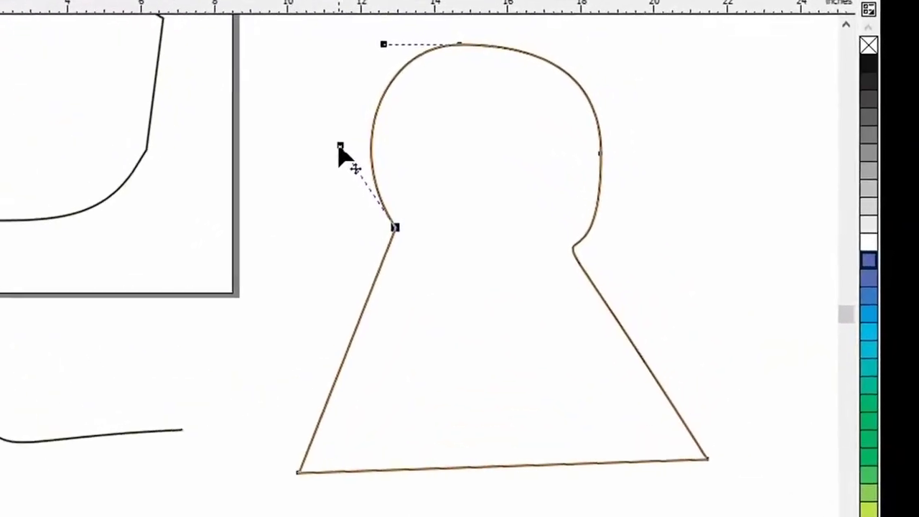
left_click_drag(340, 146, 334, 205)
left_click_drag(382, 46, 366, 16)
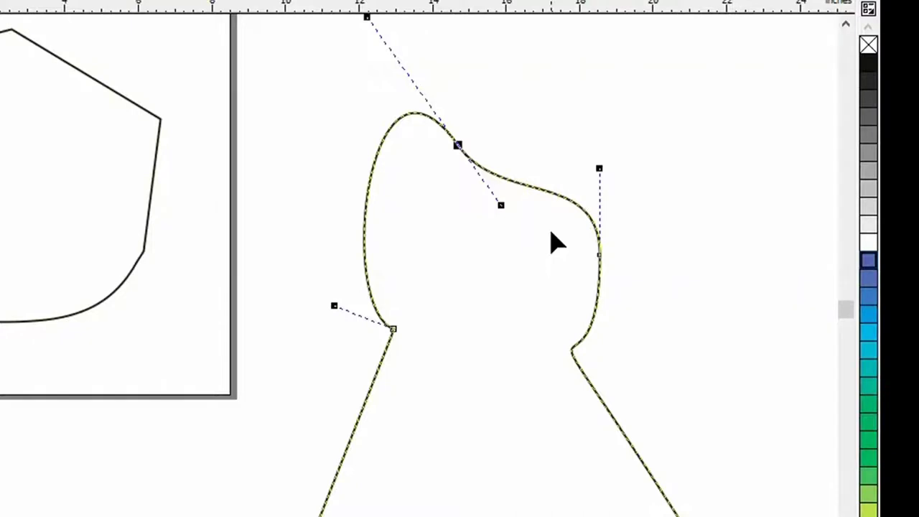
key("ctrl+z")
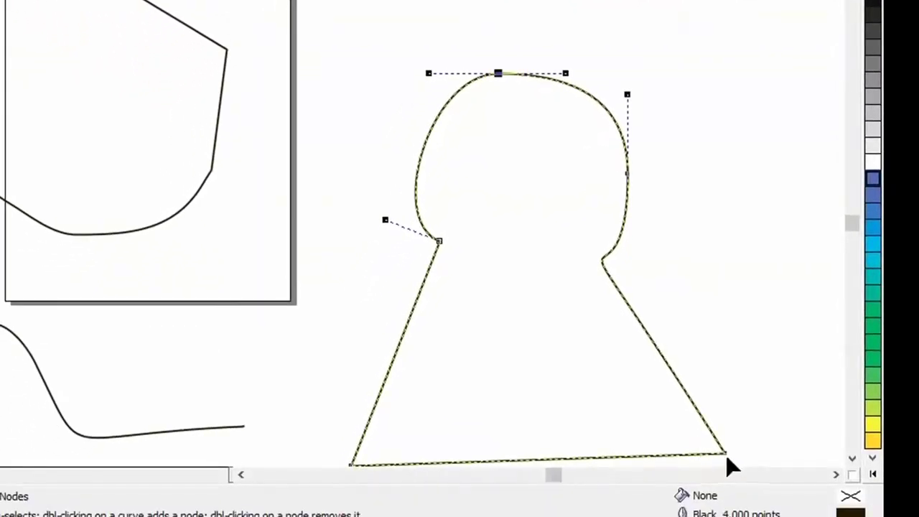
Move both base corner nodes of the keyhole shape inward and upward to shorten and narrow its body
left_click_drag(725, 453, 664, 382)
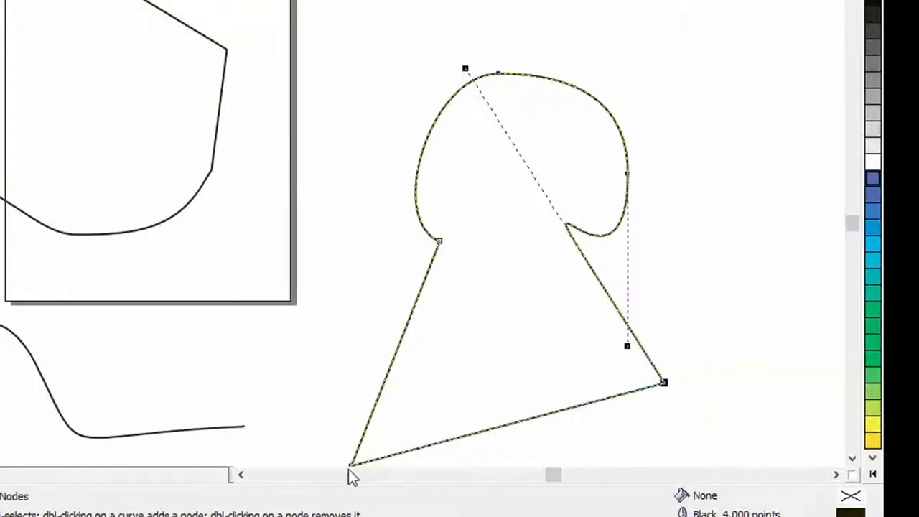
left_click_drag(351, 465, 460, 373)
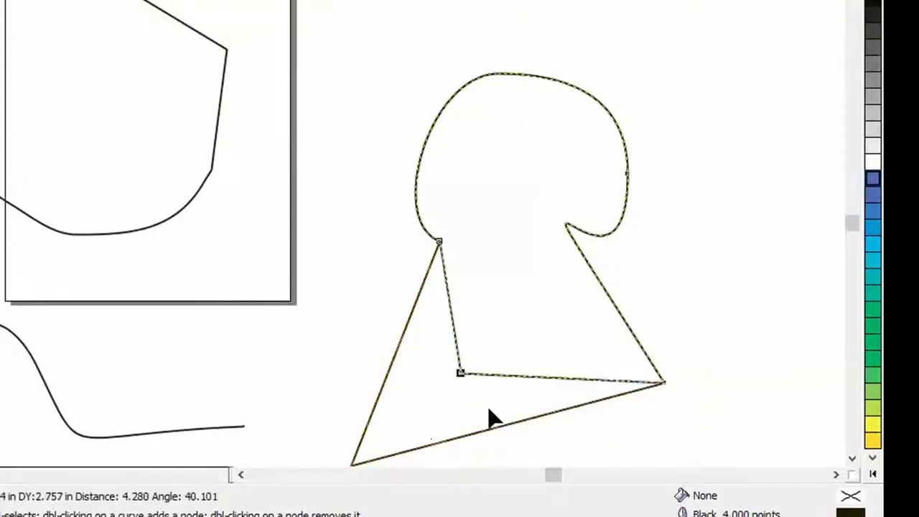
Switch to the 3 Point Curve tool and bring the empty area below the existing drawings into view
left_click(853, 458)
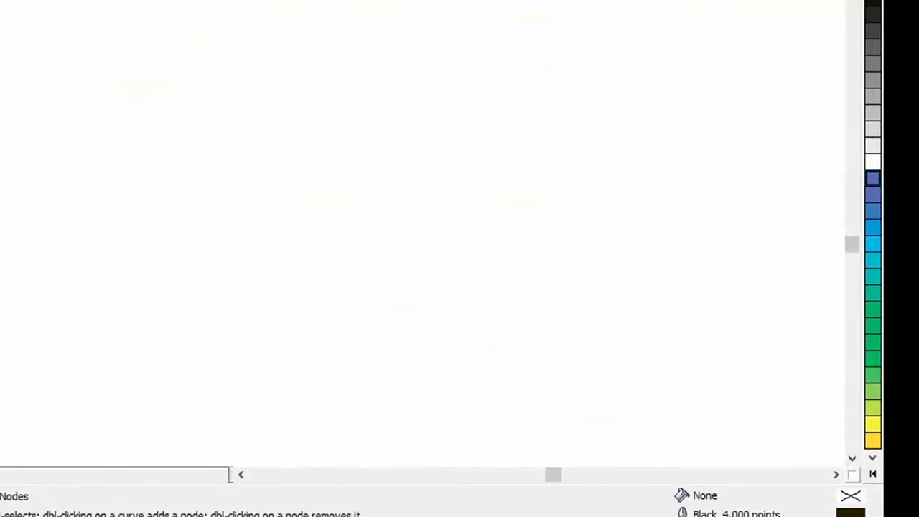
scroll(431, 237, "up", 10)
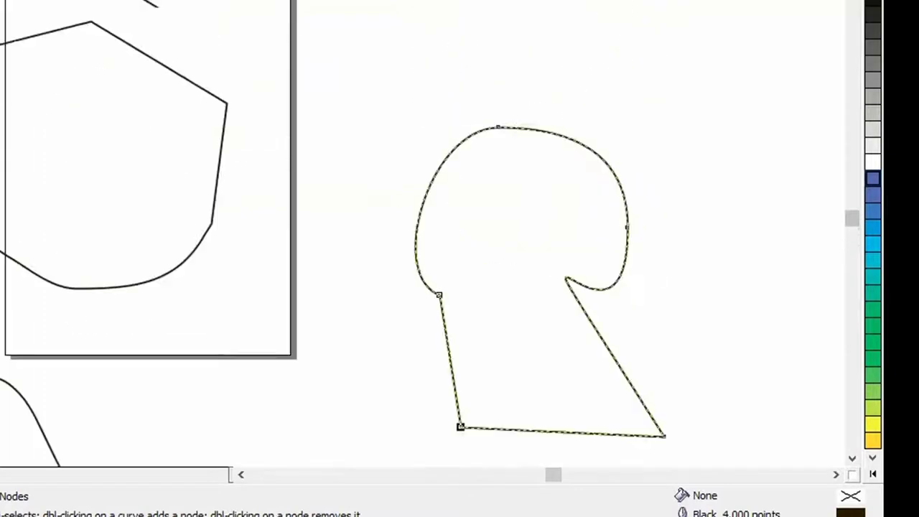
left_click(853, 459)
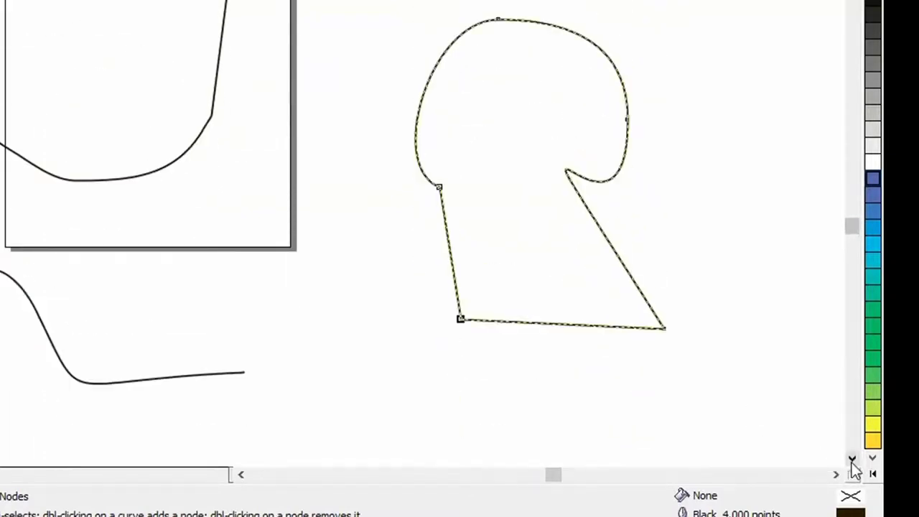
left_click(852, 460)
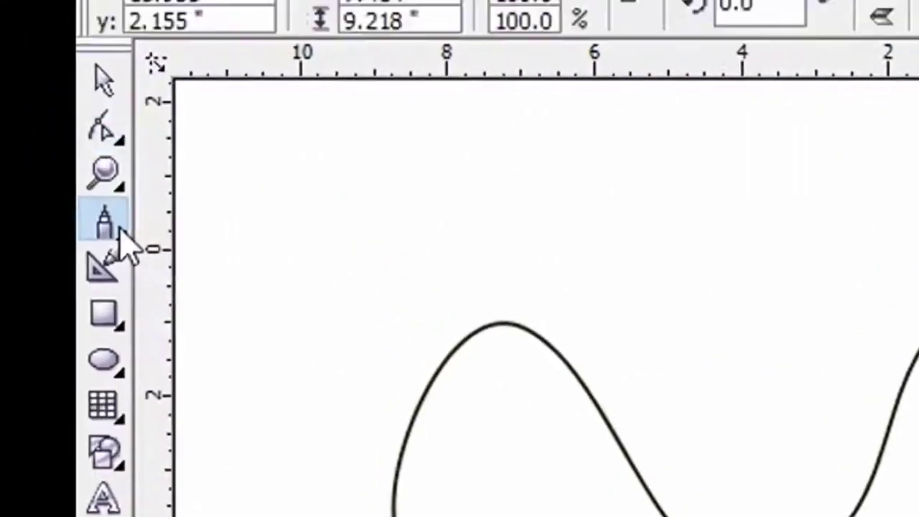
left_click(37, 131)
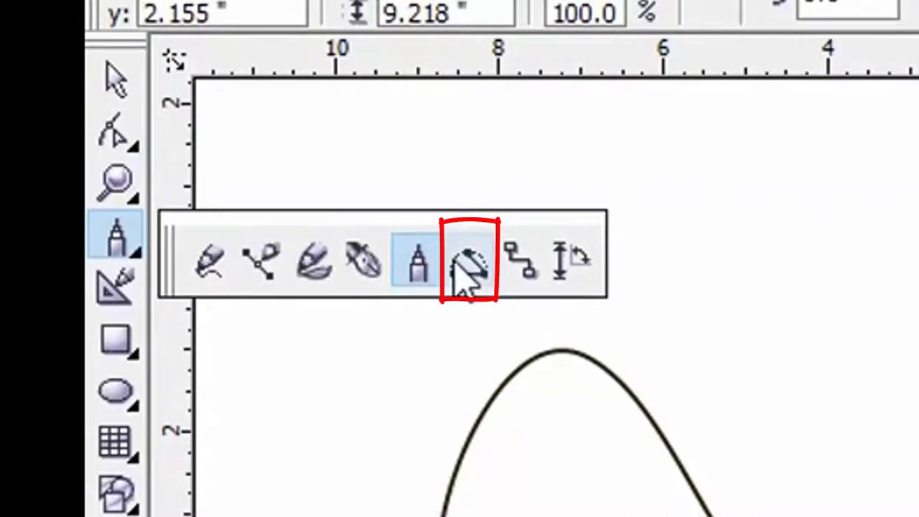
left_click(459, 273)
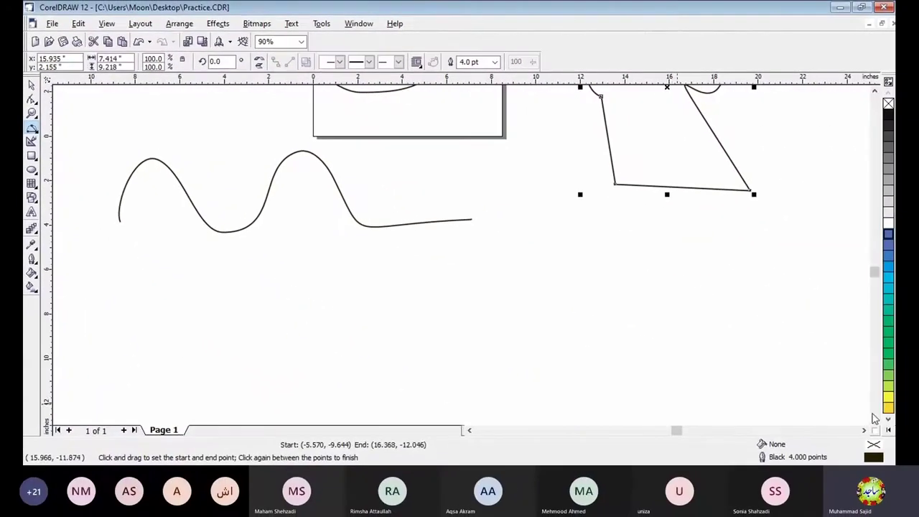
scroll(872, 423, "down", 2)
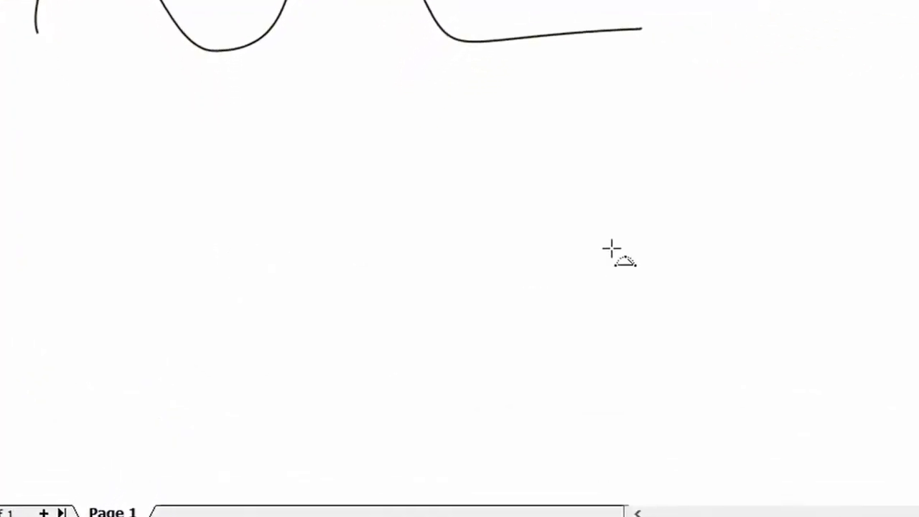
Draw two separate arches side by side below the existing drawings with the 3 Point Curve tool, the second about 10.3 in wide and 3.5 in high
left_click_drag(223, 253, 644, 254)
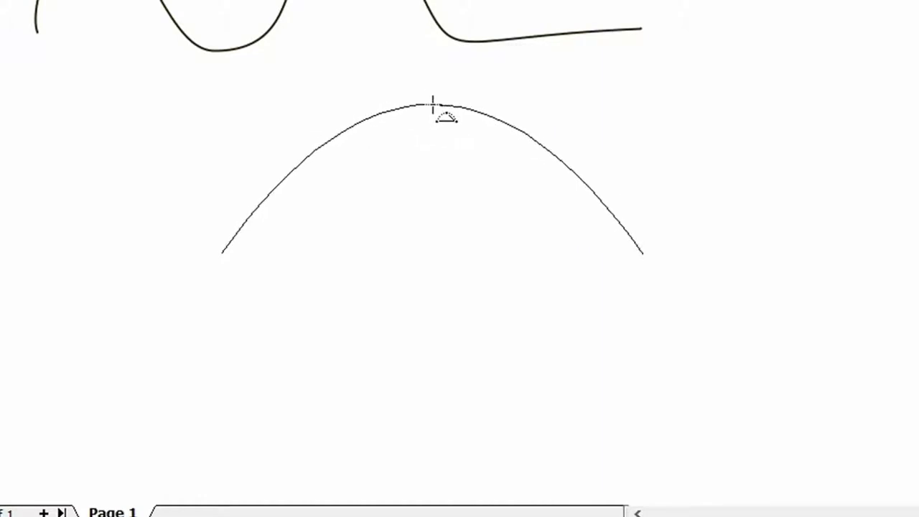
left_click(432, 104)
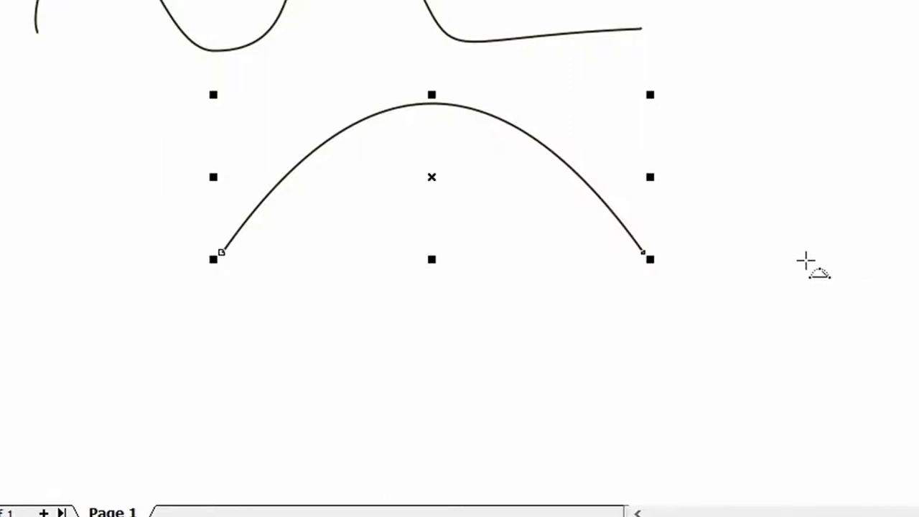
key("Escape")
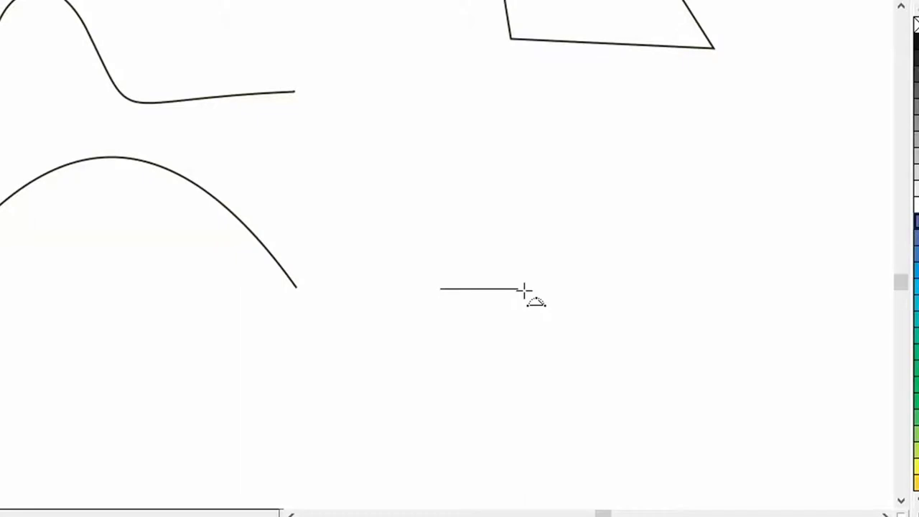
left_click(786, 289)
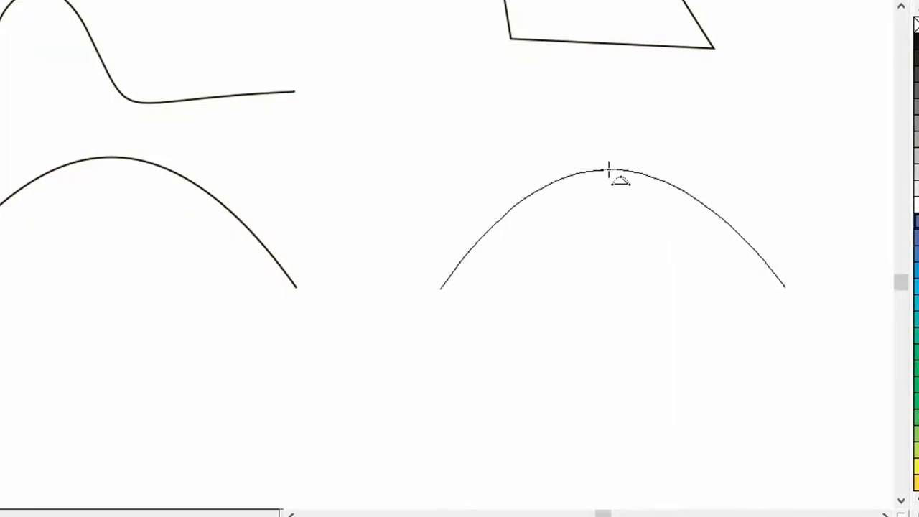
left_click(609, 171)
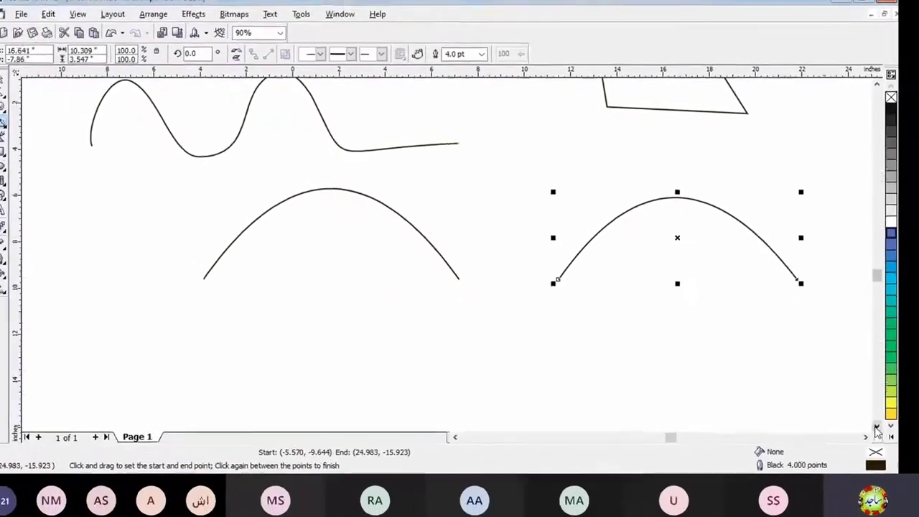
In the empty area below the arches, start a cloud outline with a 3-point curve bulging up and left, about 4.3 in wide and 4.5 in high
left_click(875, 422)
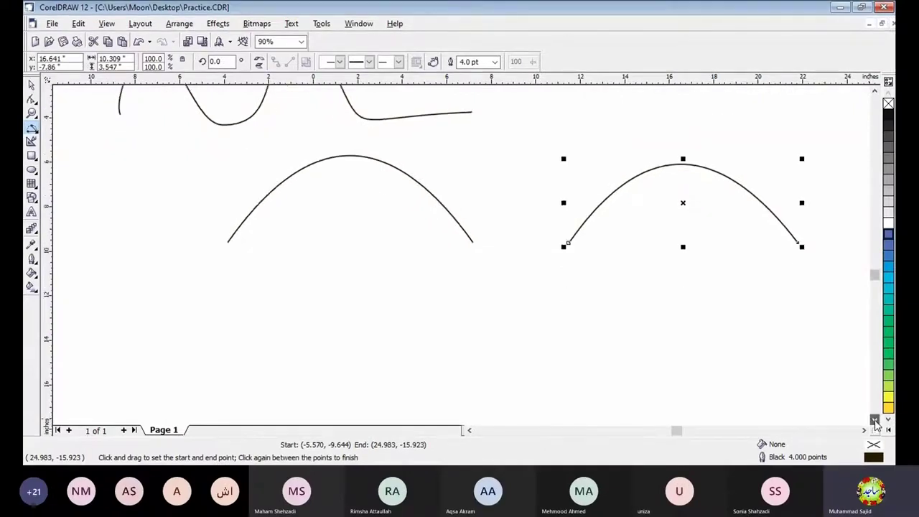
left_click(875, 422)
left_click(875, 422)
left_click(874, 422)
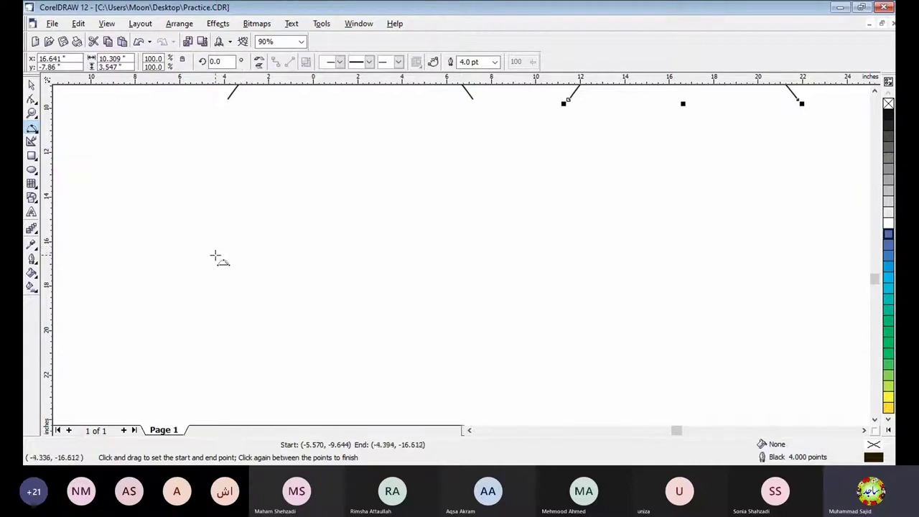
left_click_drag(215, 255, 293, 179)
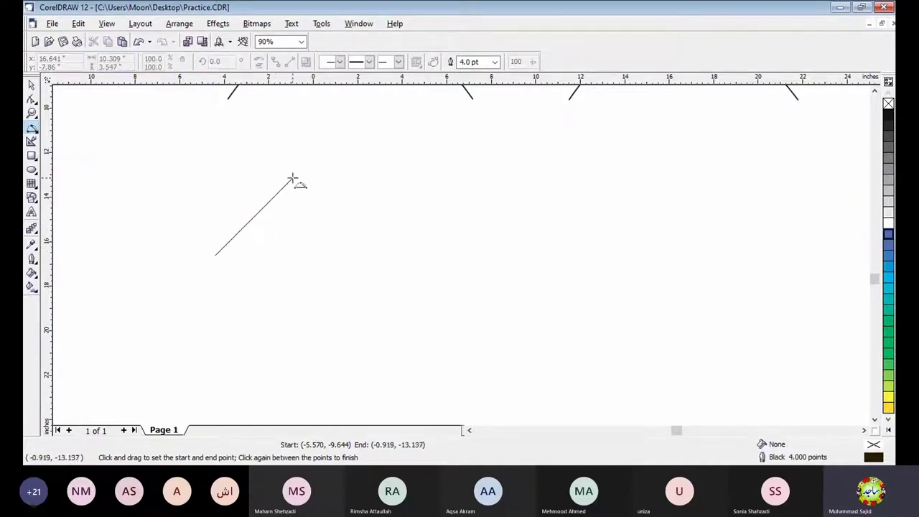
left_click_drag(293, 179, 290, 180)
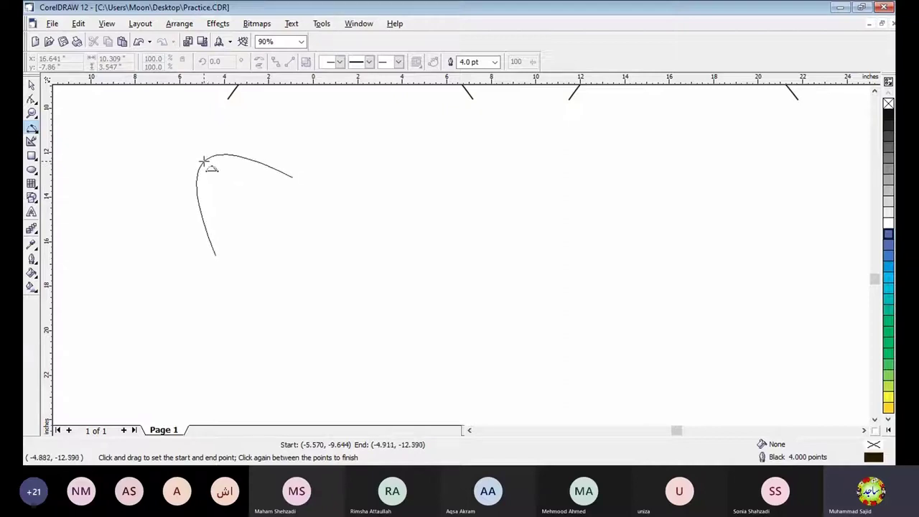
left_click(205, 161)
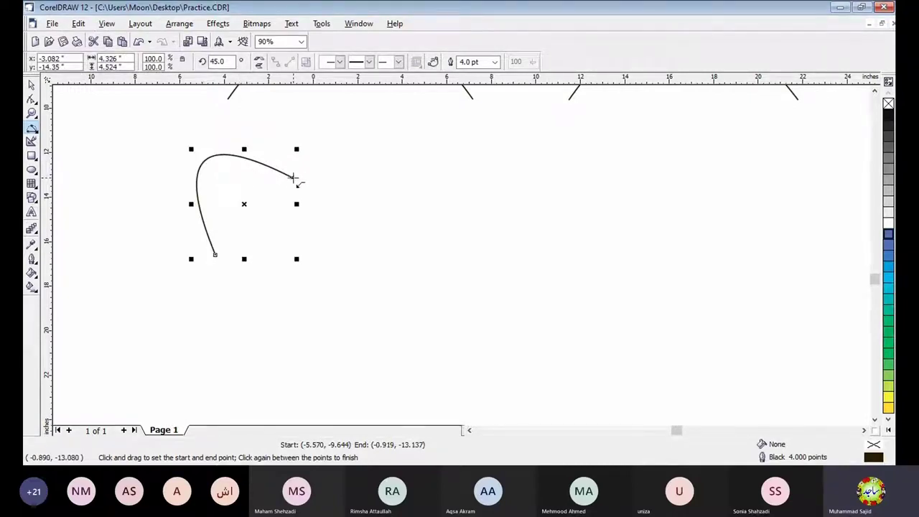
Continue the cloud's top edge from the open end with three connected outward-bulging 3-point curves, extending the outline to about 15.3 in wide
left_click_drag(345, 139, 313, 133)
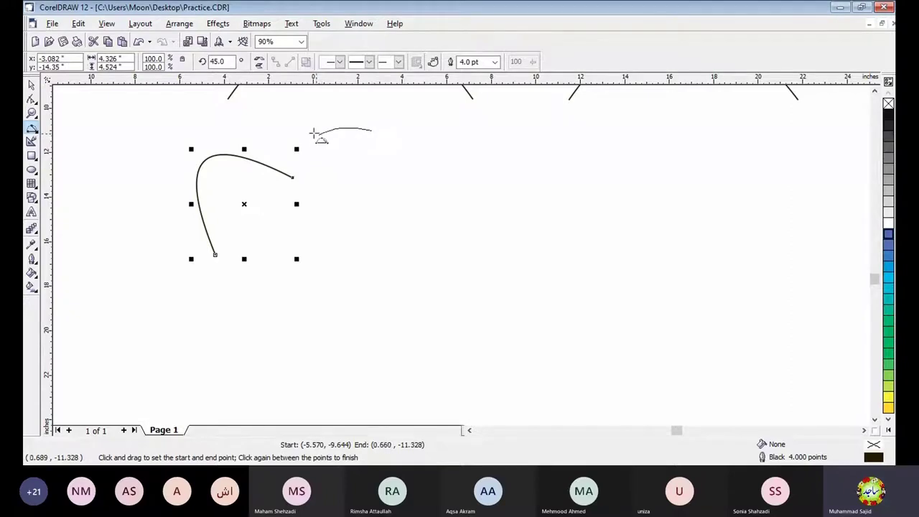
left_click(313, 134)
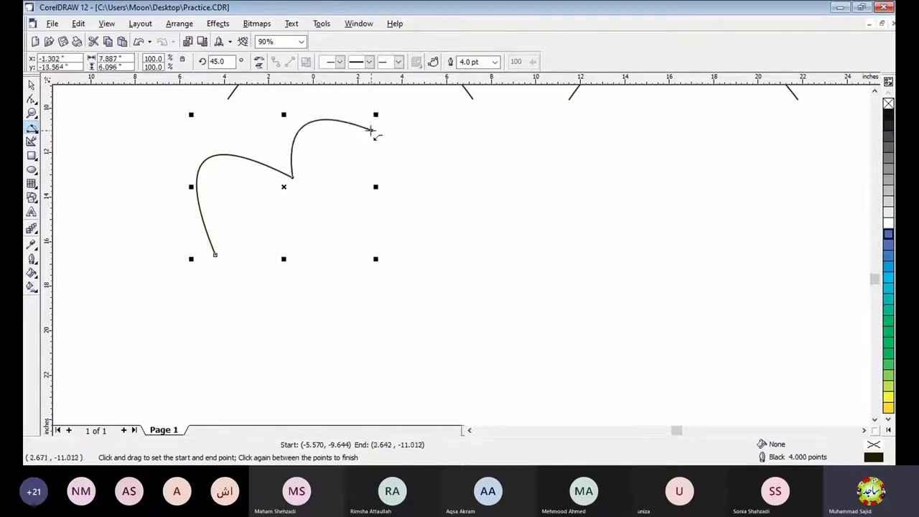
left_click_drag(371, 130, 446, 116)
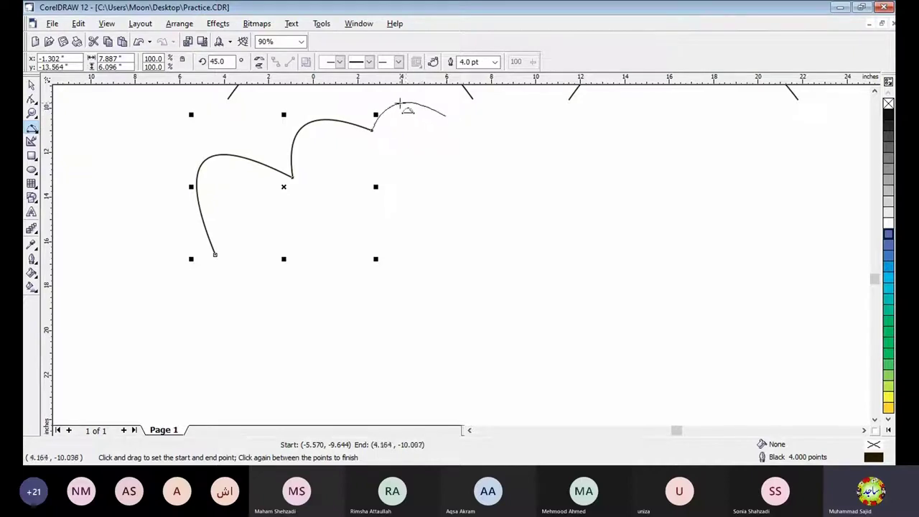
left_click(409, 106)
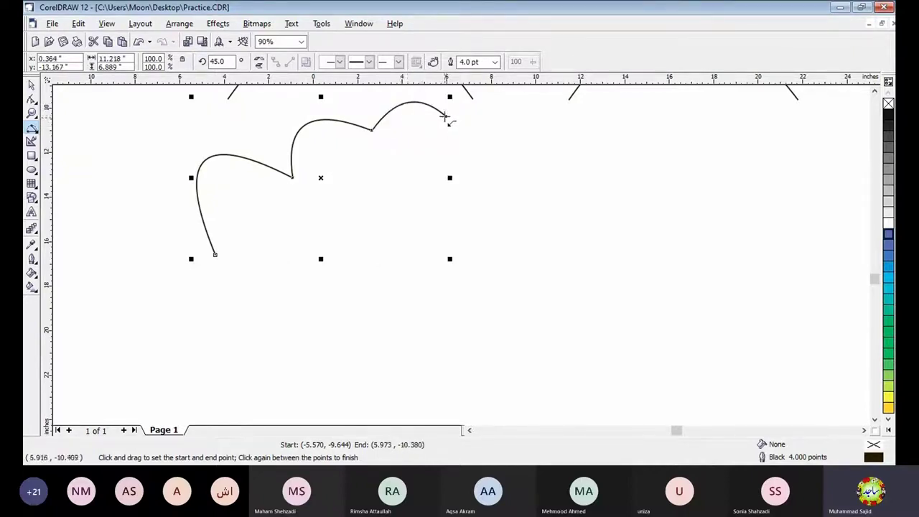
left_click_drag(445, 116, 535, 160)
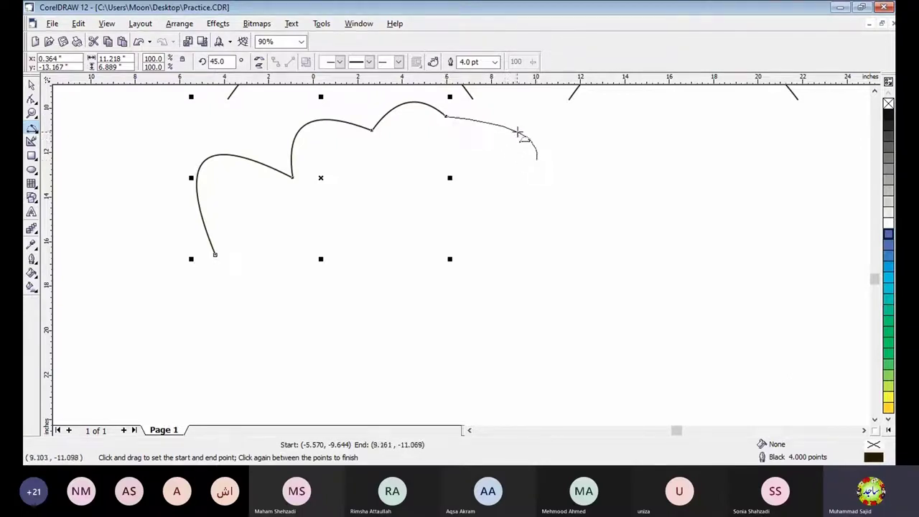
left_click(521, 118)
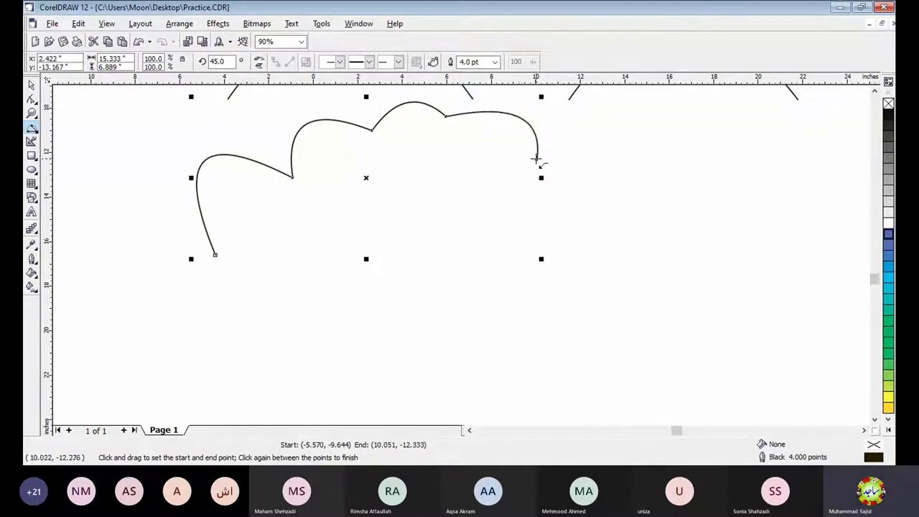
Continue the cloud outline down its right side with two outward lobes and along the bottom with two more, each starting at the previous end node
mouse_move(536, 159)
left_mouse_down()
mouse_move(584, 262)
mouse_move(591, 249)
left_mouse_up()
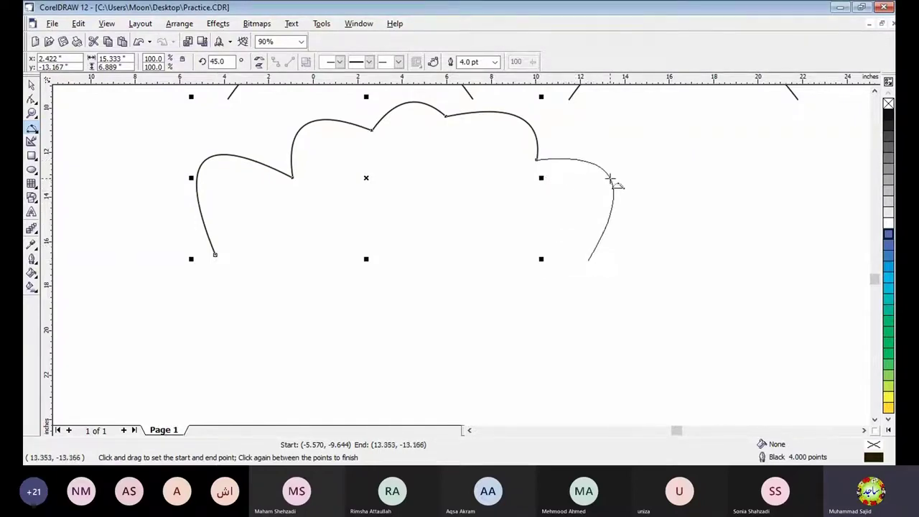
left_click(613, 185)
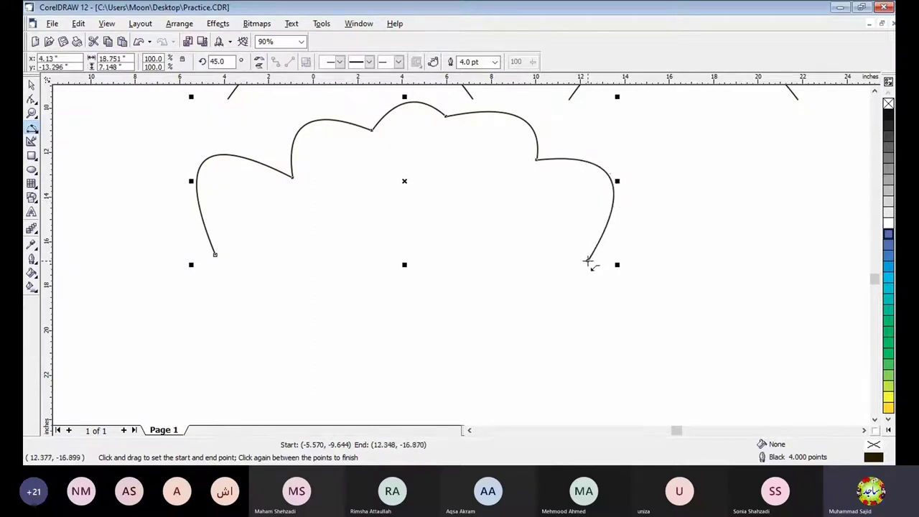
left_click_drag(587, 261, 592, 319)
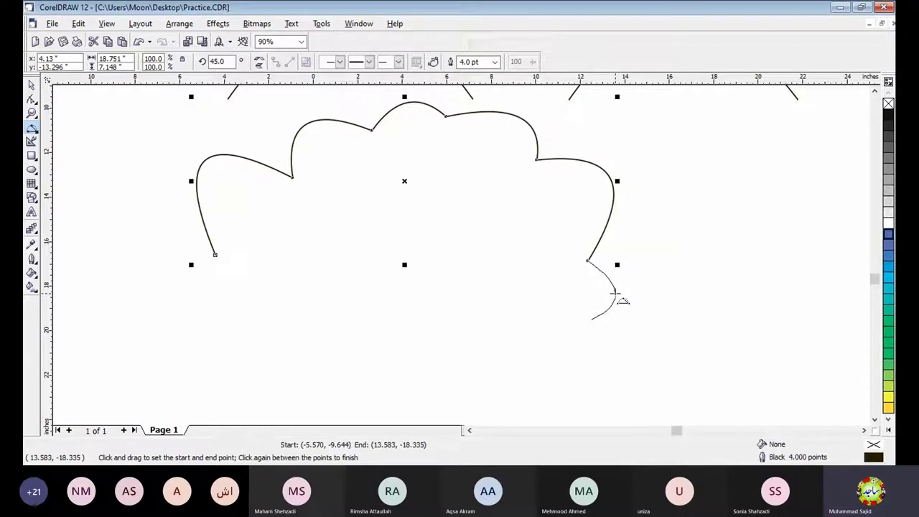
left_click(615, 292)
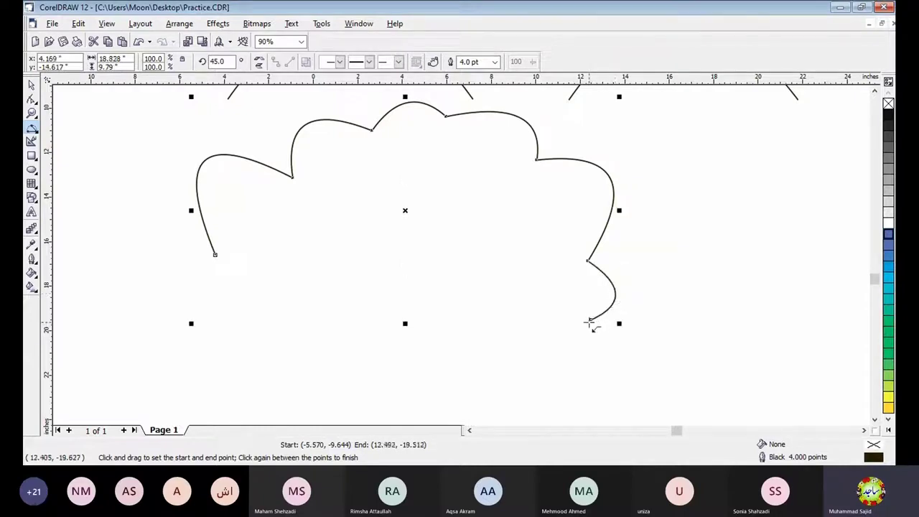
left_click_drag(590, 318, 395, 367)
left_click(563, 373)
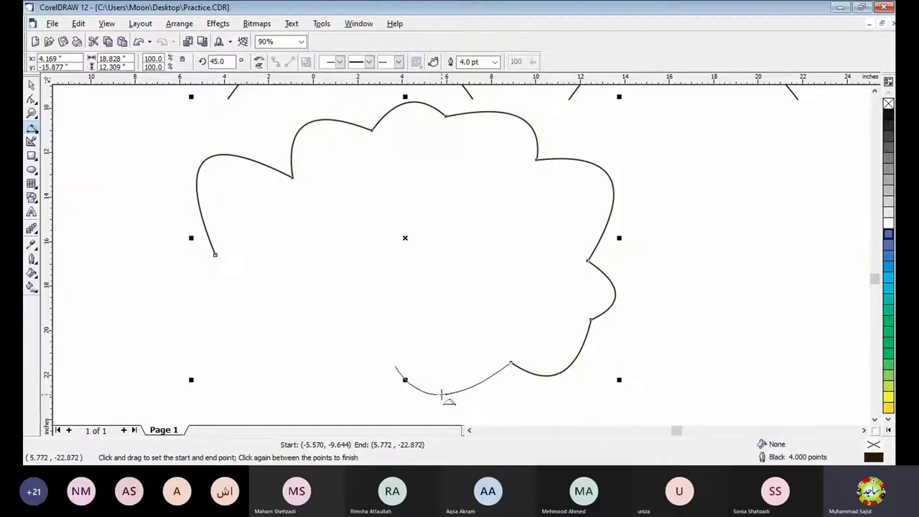
left_click(442, 393)
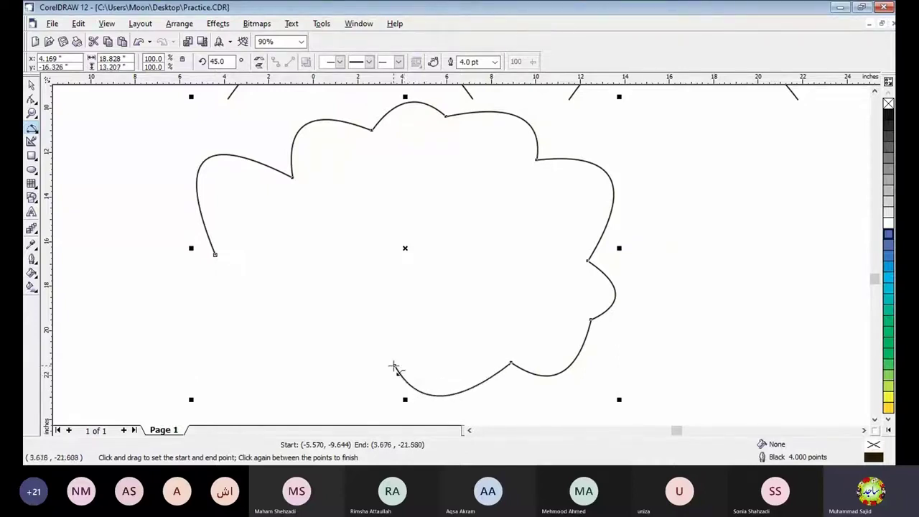
Close the cloud outline with two more bottom lobes and a left lobe ending at the start node, and fill the shape with RGB Blue
left_click_drag(395, 368, 317, 351)
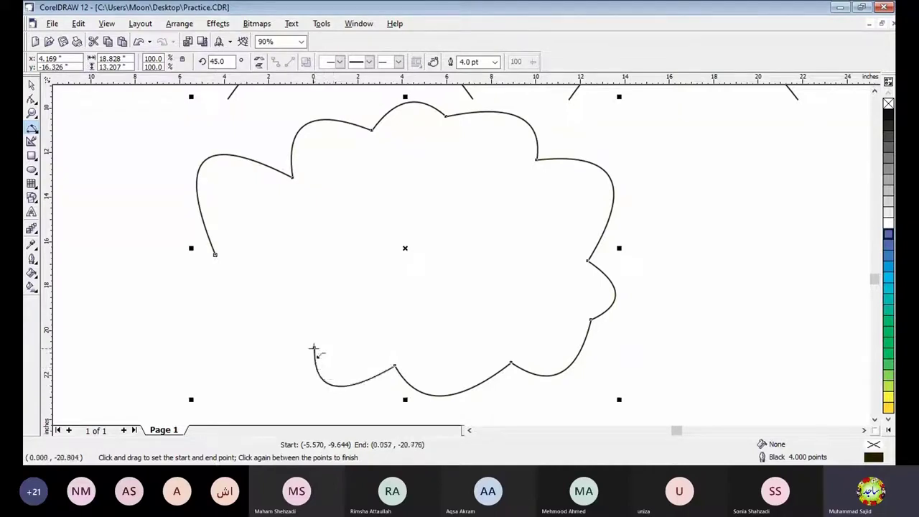
left_click(314, 348)
left_click_drag(314, 349, 252, 350)
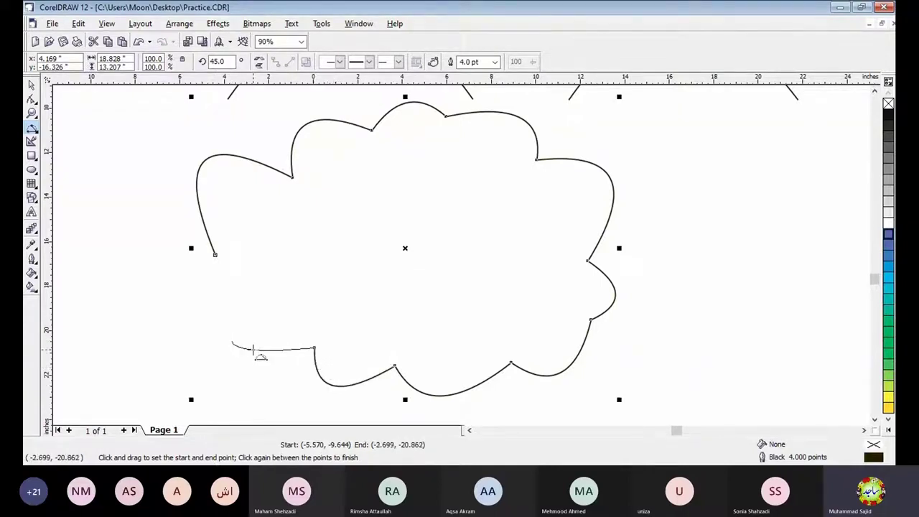
left_click(250, 377)
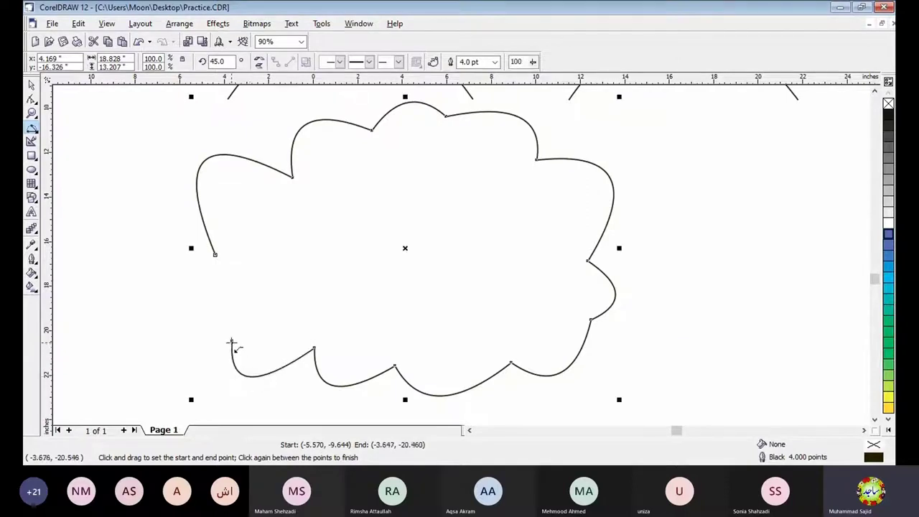
left_click_drag(232, 348, 215, 255)
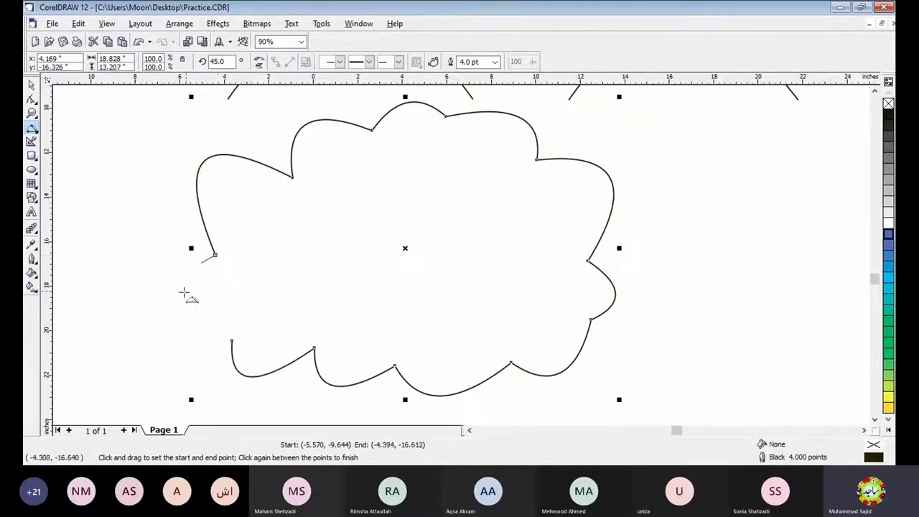
left_click(188, 307)
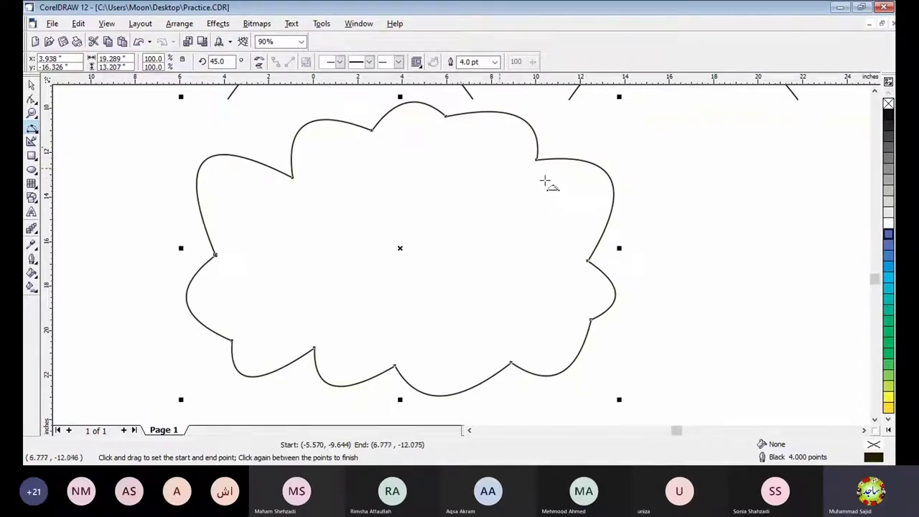
left_click(887, 237)
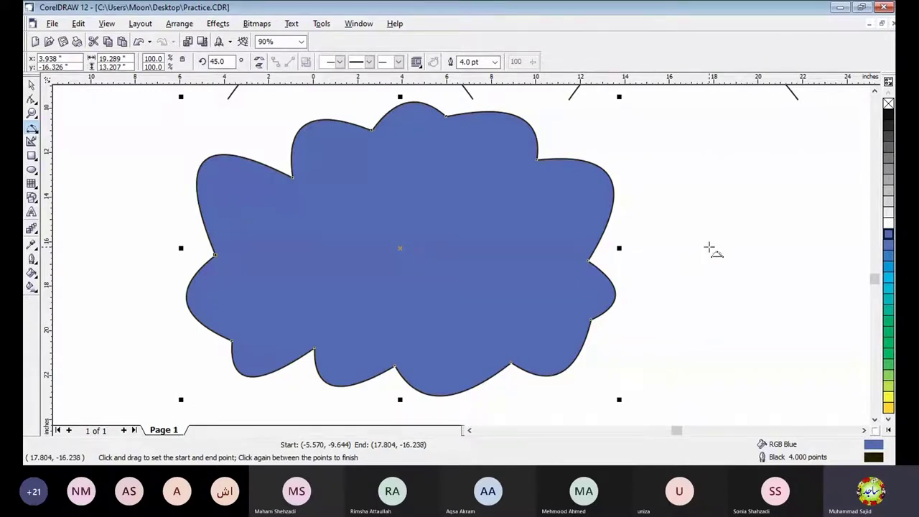
With the Shape tool, shift all the cloud's nodes together back and forth, leaving the whole shape slightly lower and further left
left_click(32, 100)
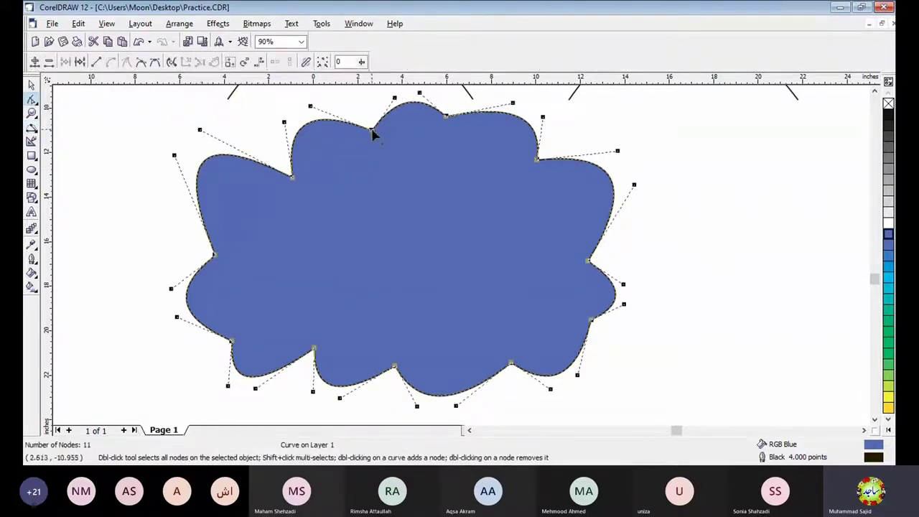
left_click_drag(373, 133, 380, 146)
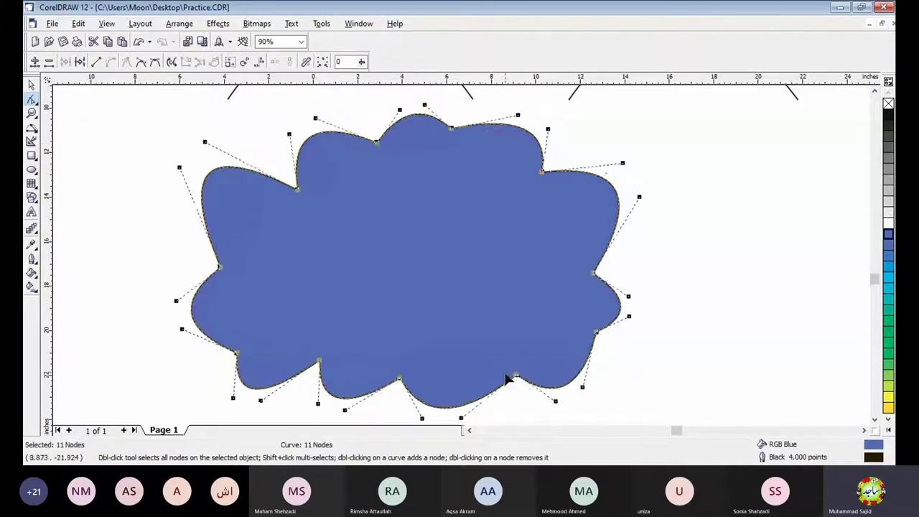
left_click_drag(517, 380, 510, 366)
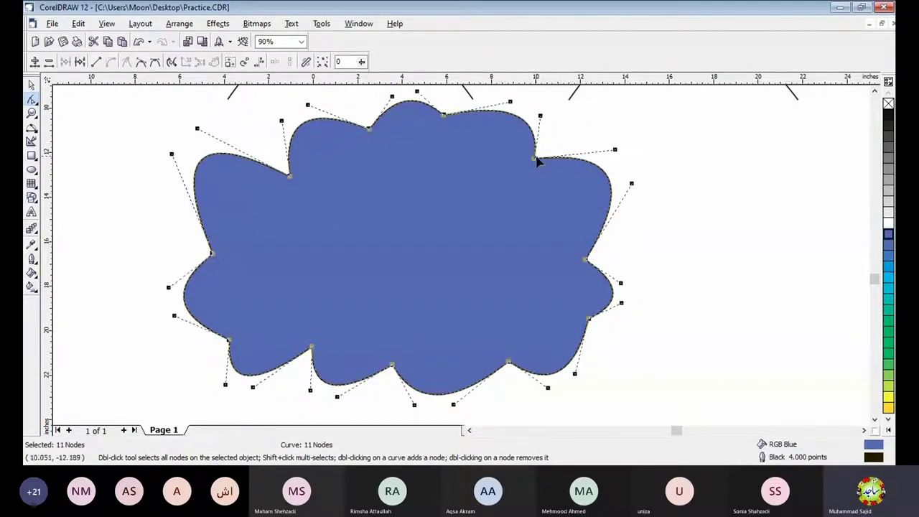
left_click_drag(533, 157, 518, 172)
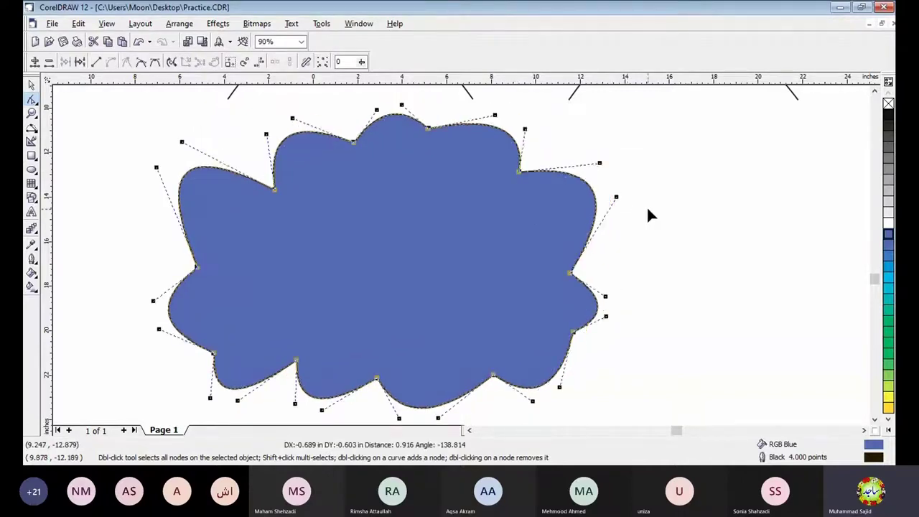
Reshape the cloud's upper-left lobe by pulling its left node's handle down, and flatten the upper-right lobe by pulling its left handle inward
left_click_drag(155, 166, 181, 188)
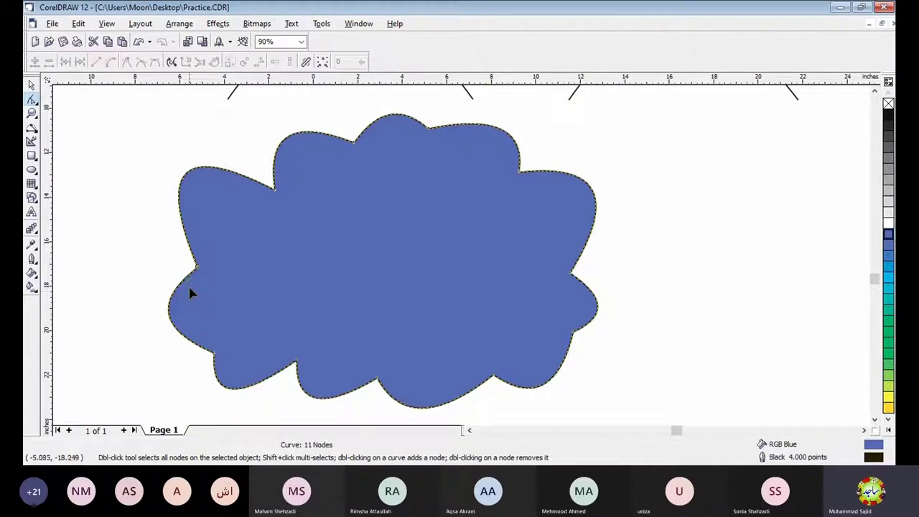
left_click(197, 266)
left_click_drag(157, 168, 164, 205)
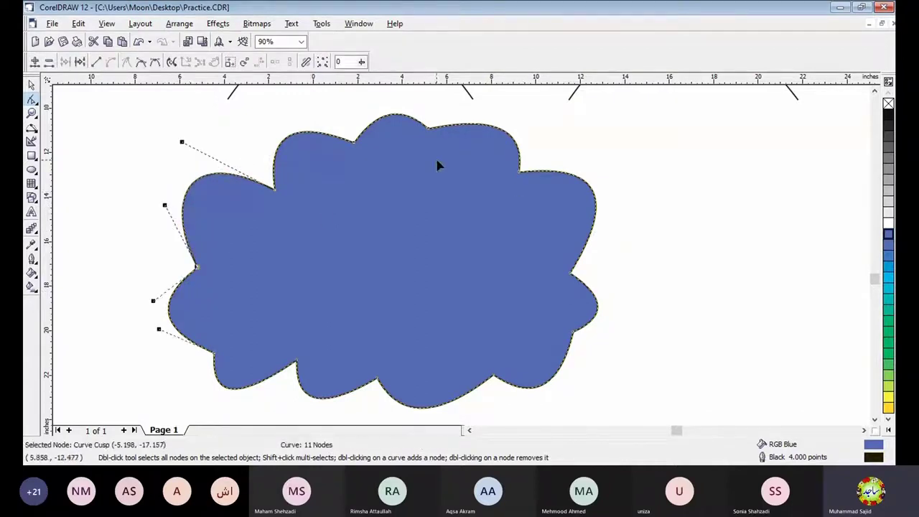
left_click(494, 122)
left_click_drag(494, 117, 475, 129)
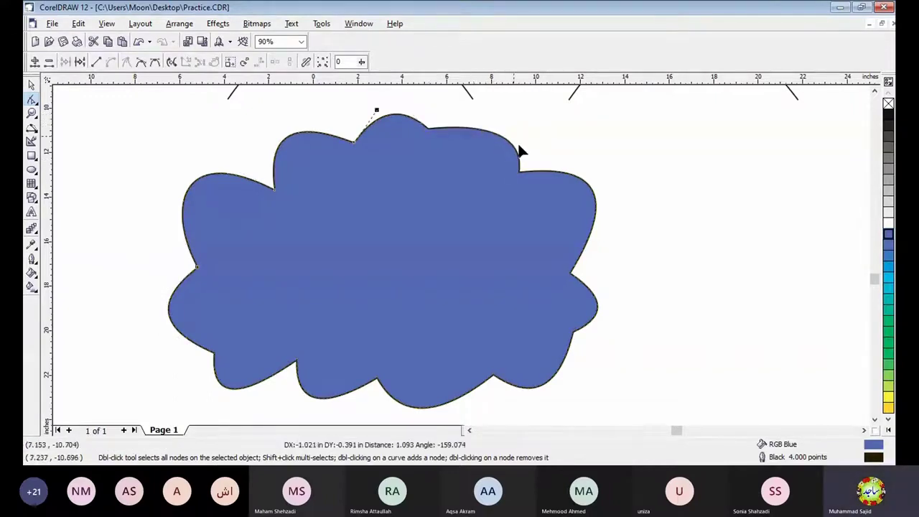
Pull the handles of the cloud's upper-right and top lobes upward to raise both lobes, and deselect the cloud with the Pick tool
left_click(519, 169)
left_click_drag(520, 115, 520, 109)
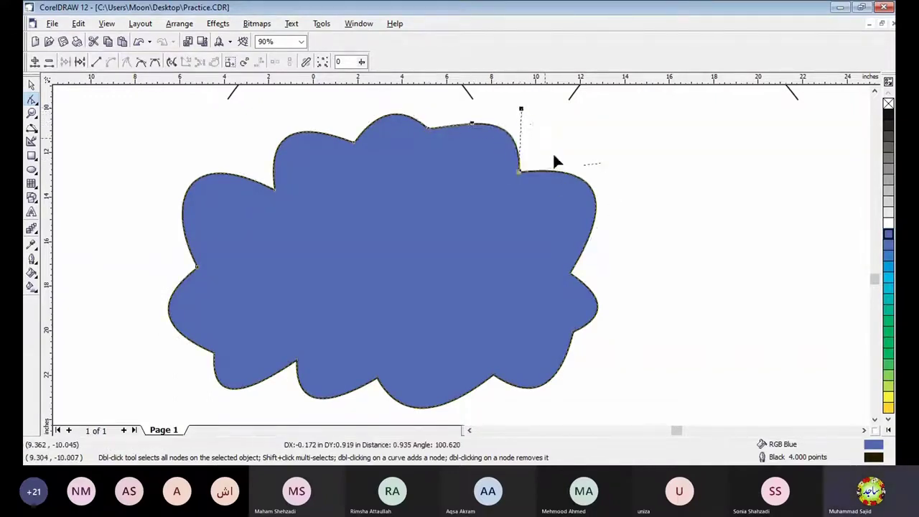
left_click(354, 140)
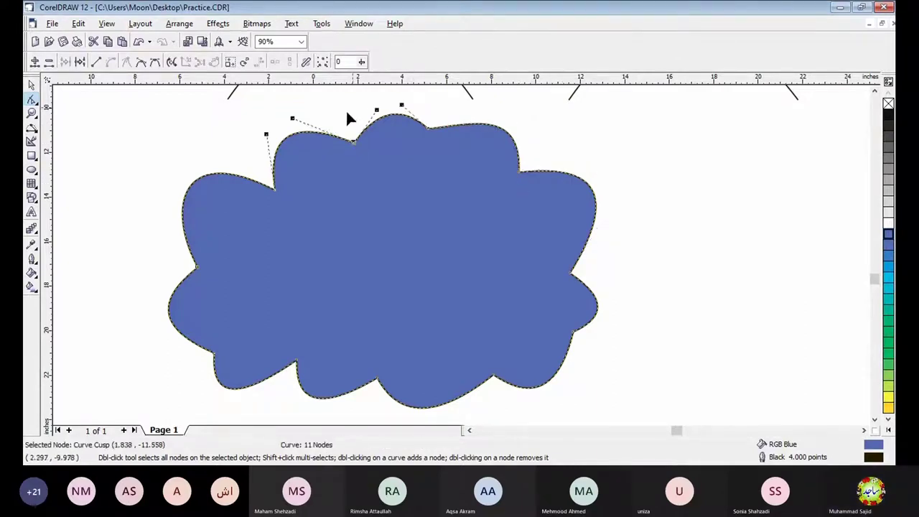
left_click_drag(377, 111, 386, 93)
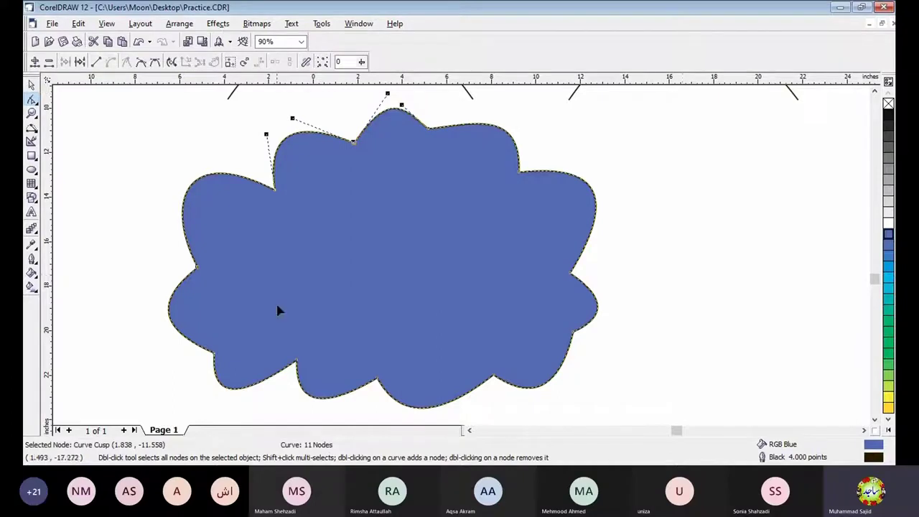
left_click(32, 86)
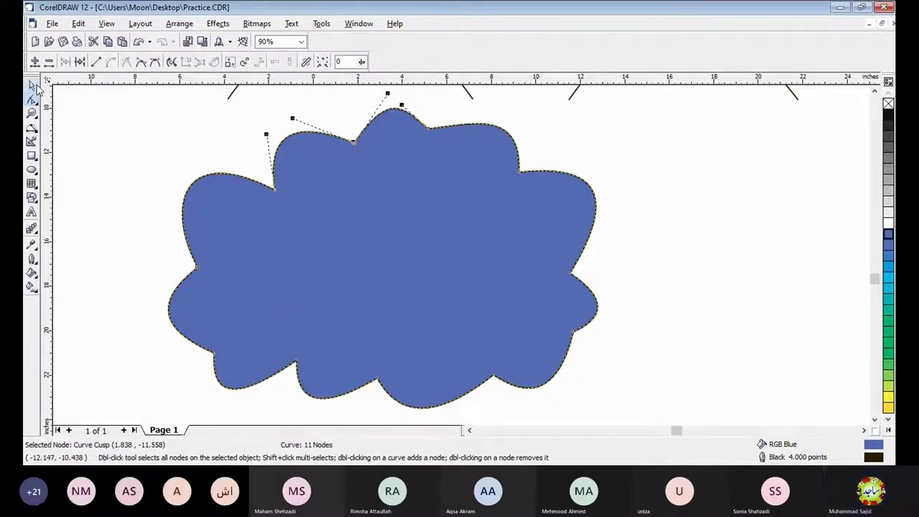
left_click(794, 358)
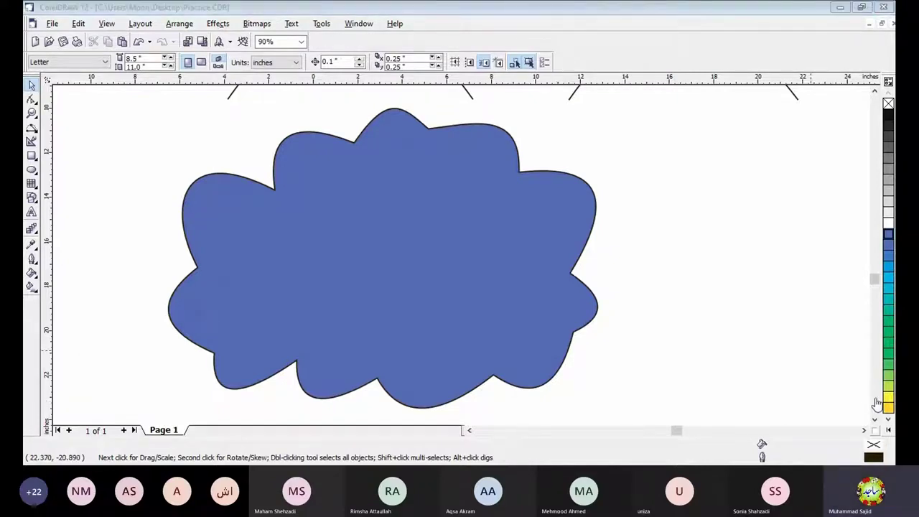
Choose the Pen tool for drawing in the blank area below the cloud
scroll(871, 431, "down", 6)
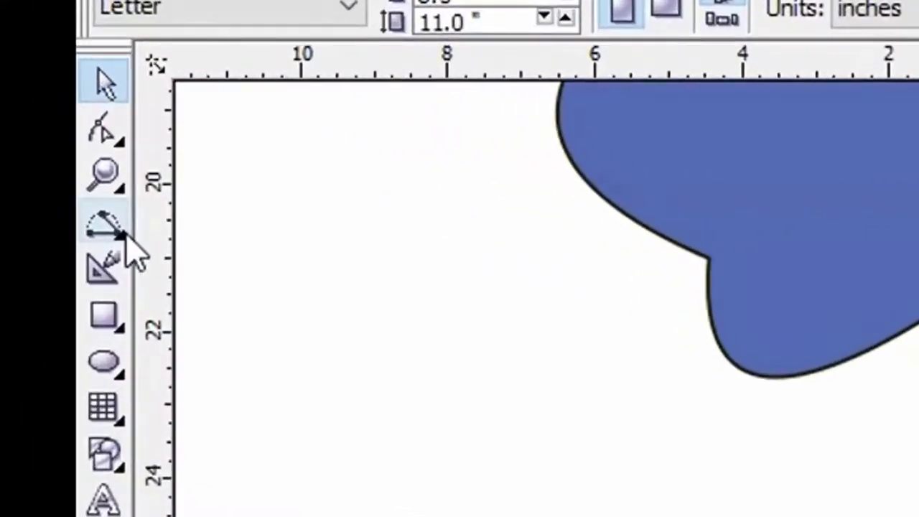
left_click(124, 238)
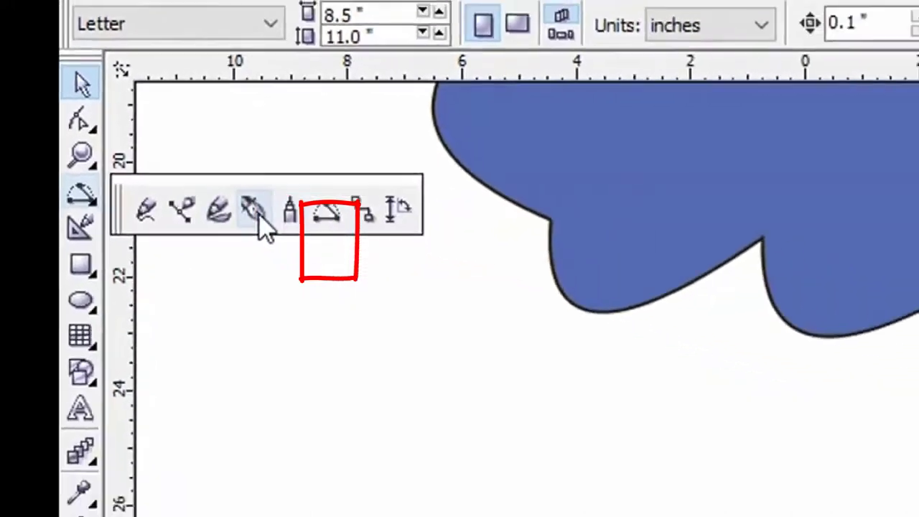
left_click(326, 245)
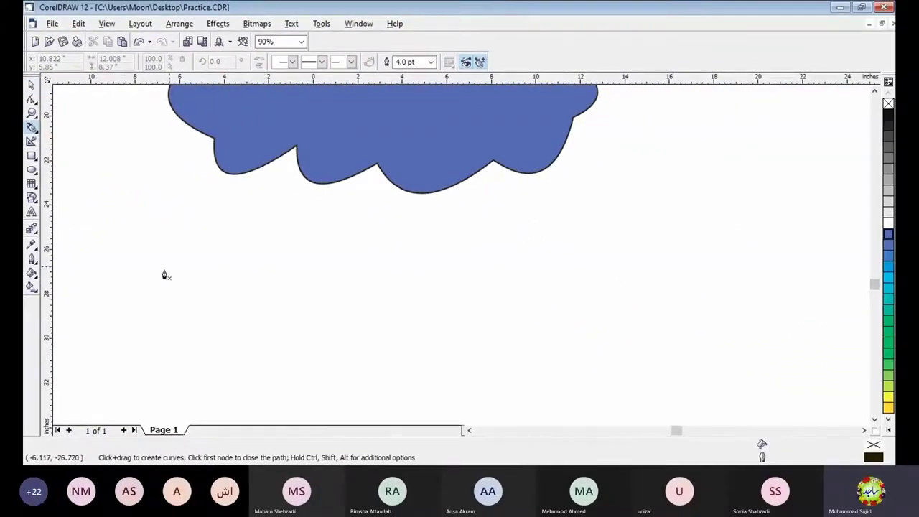
left_click(211, 266)
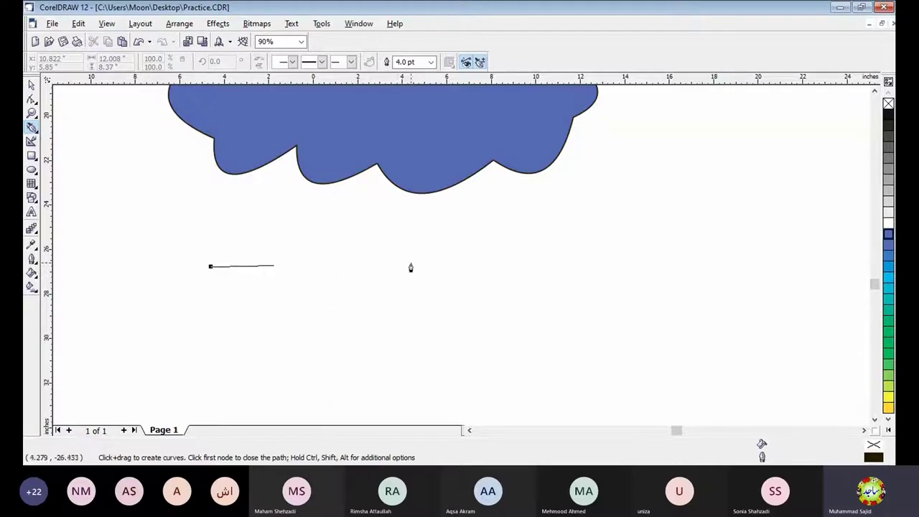
left_click_drag(411, 267, 533, 343)
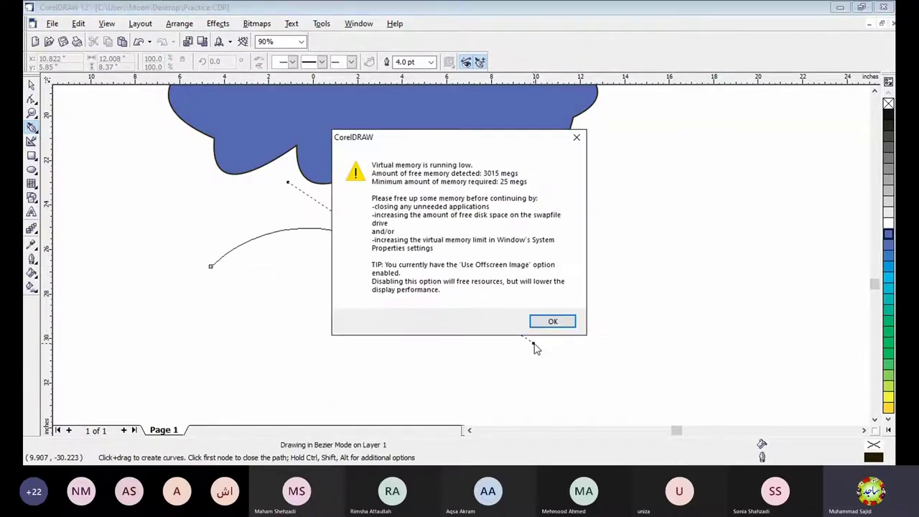
left_click(577, 137)
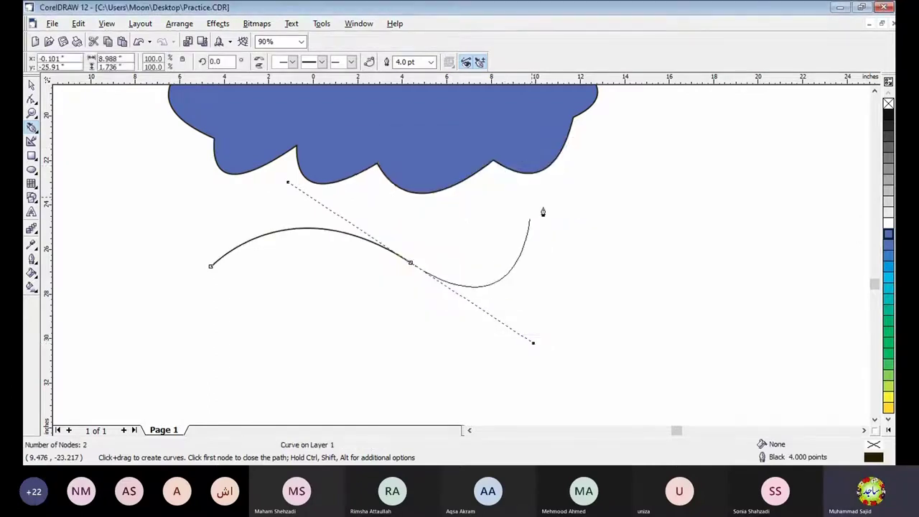
key("space")
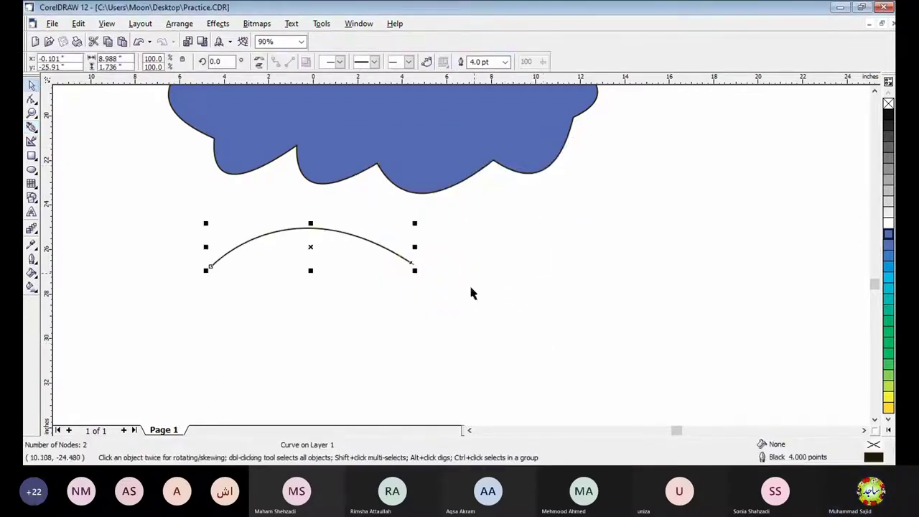
key("Delete")
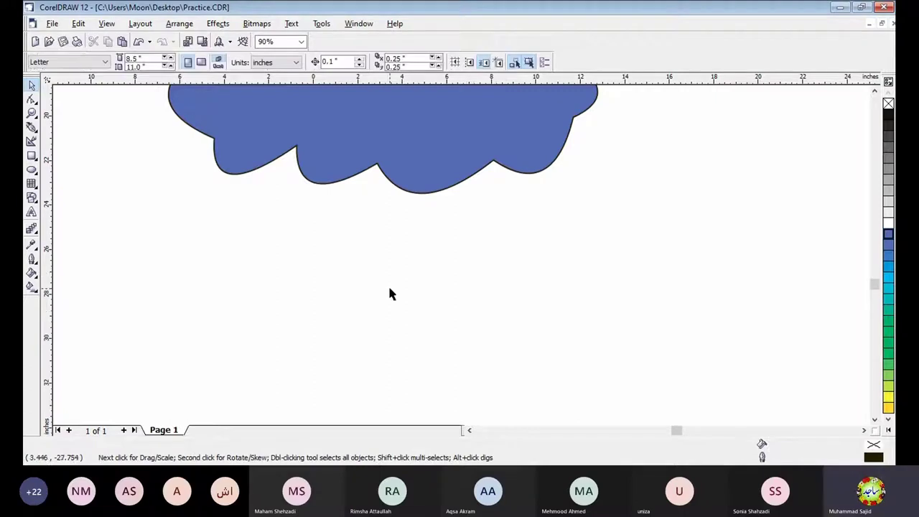
With the Pen tool, draw an S-shaped wave about 14.2 inches wide below the cloud, with a crest followed by a trough
left_click(32, 128)
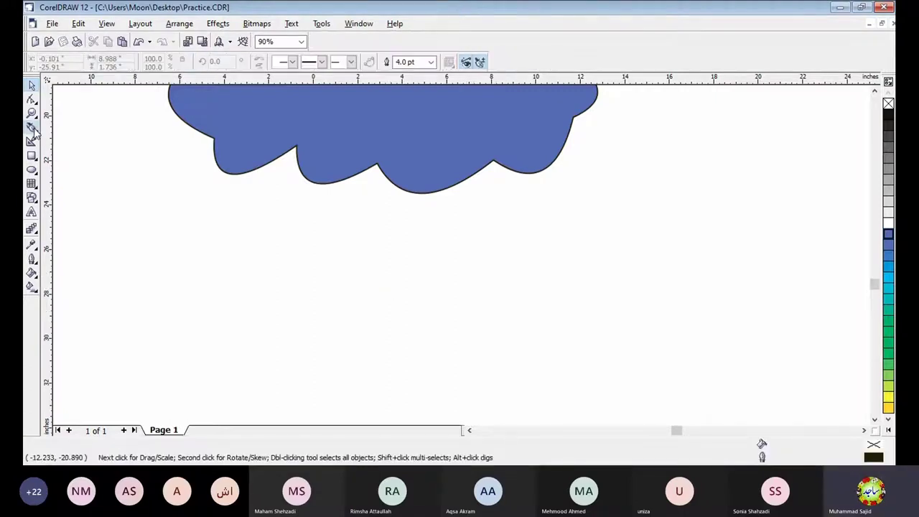
left_click(215, 278)
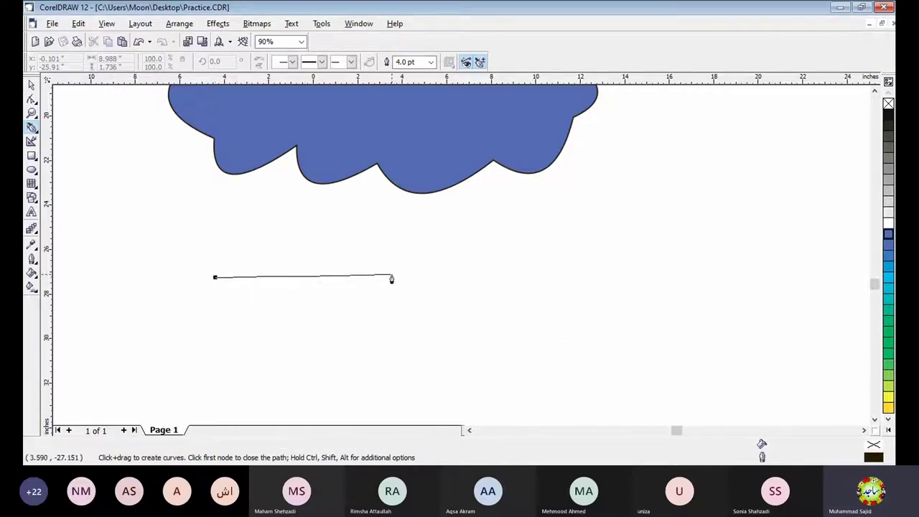
left_click_drag(392, 278, 474, 365)
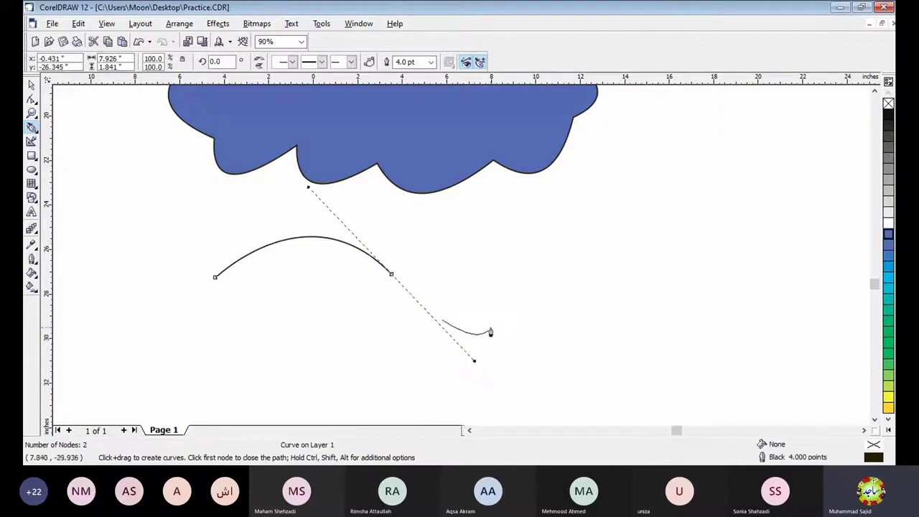
left_click(532, 260)
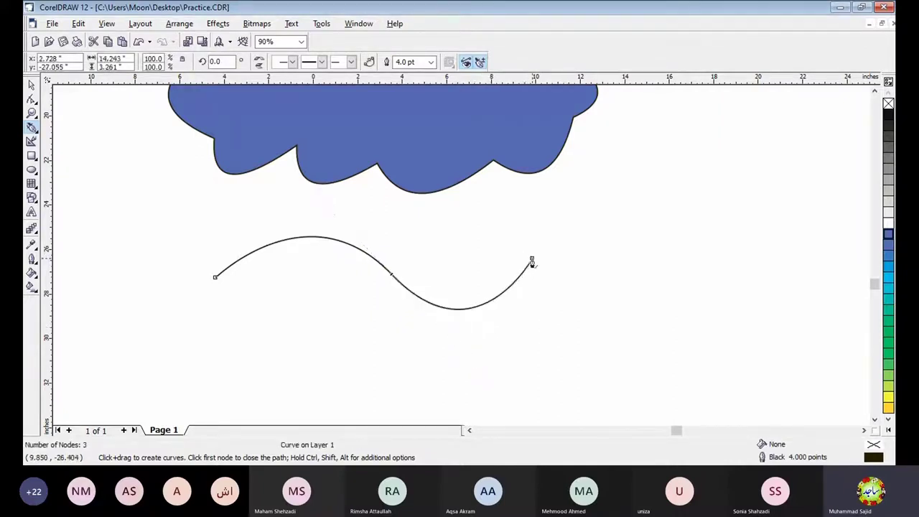
Close the wave into a flag shape with straight sides and a wavy lower edge, and fill it with RGB Blue
left_click(597, 351)
left_click_drag(456, 392, 366, 357)
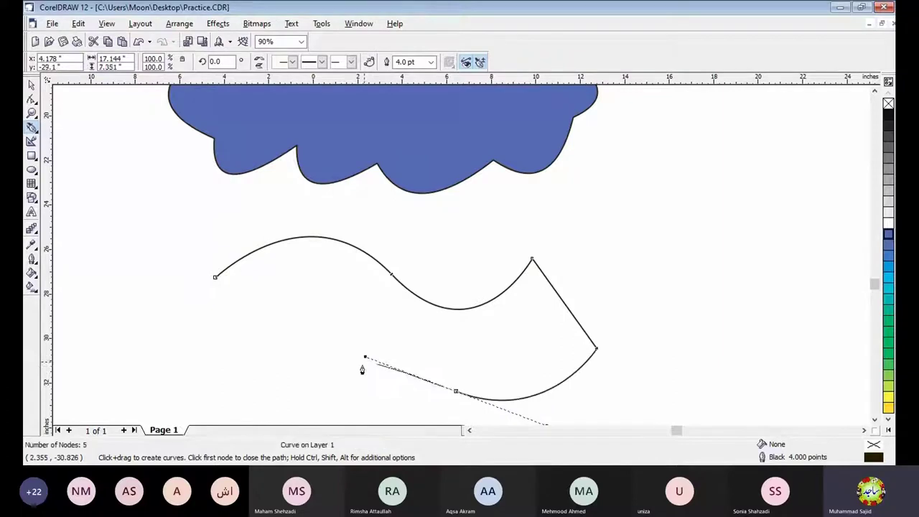
left_click(265, 402)
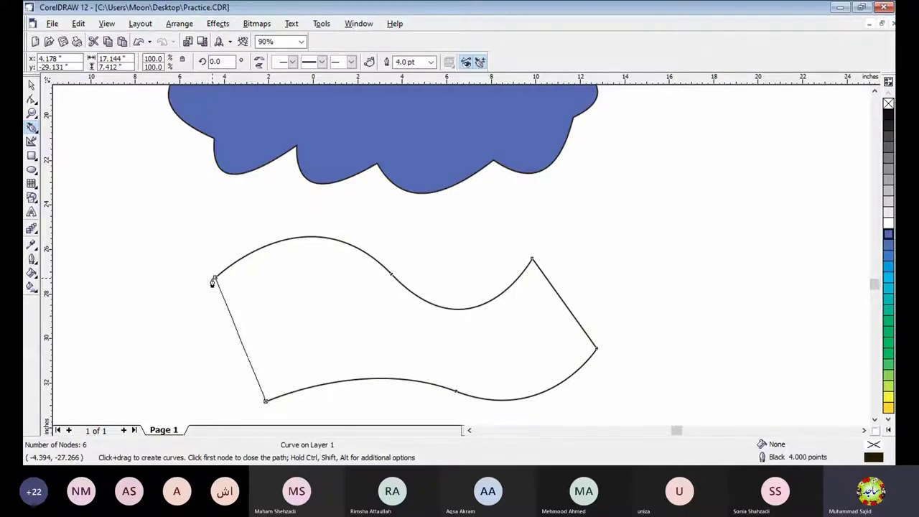
left_click(213, 279)
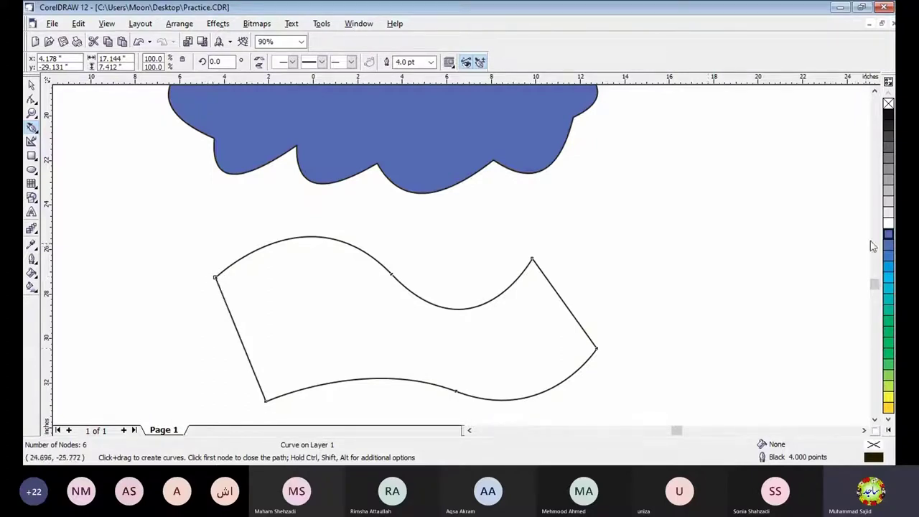
left_click(888, 237)
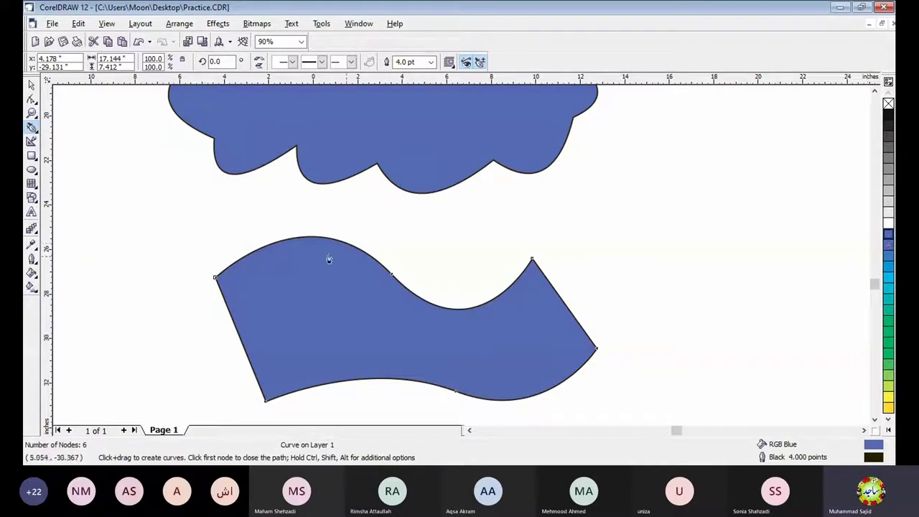
With the Shape tool, raise the flag's upper-right corner node and slightly adjust the handle of the upper edge's middle node
left_click(32, 101)
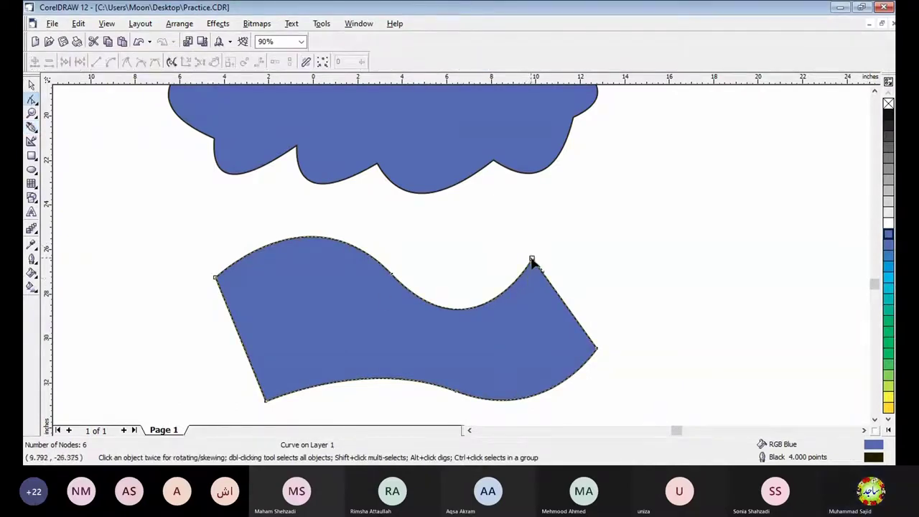
left_click_drag(531, 259, 543, 217)
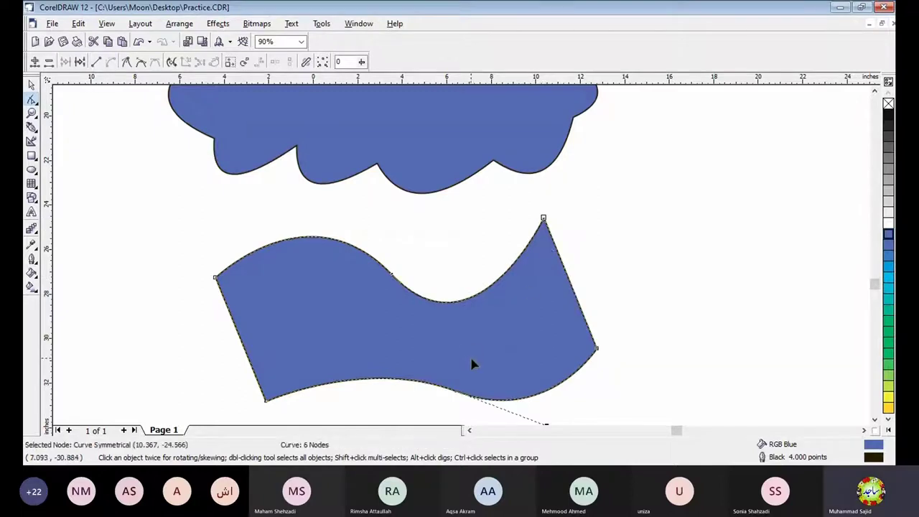
mouse_move(475, 360)
left_mouse_down()
mouse_move(483, 358)
mouse_move(463, 364)
left_mouse_up()
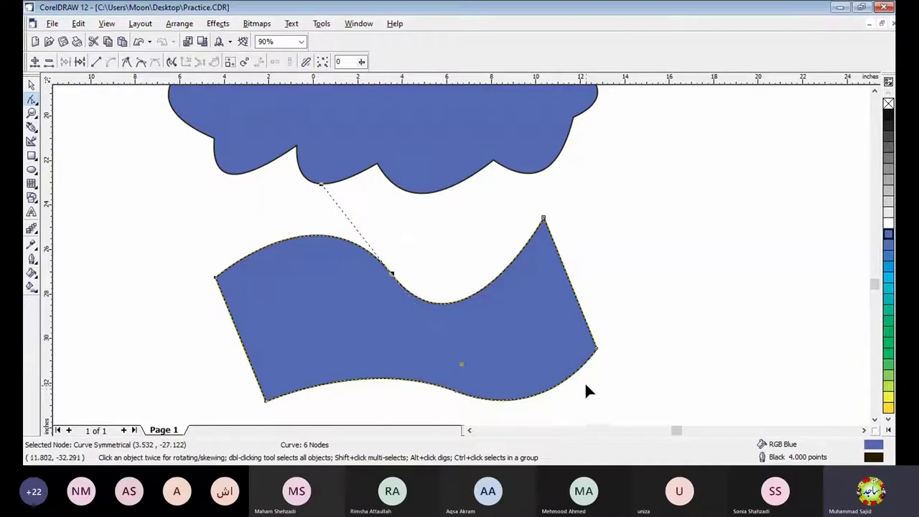
Deepen the flag's lower wave by pulling the lower middle node's handle up and left, and return to the Pick tool
left_click(457, 392)
left_click(398, 379)
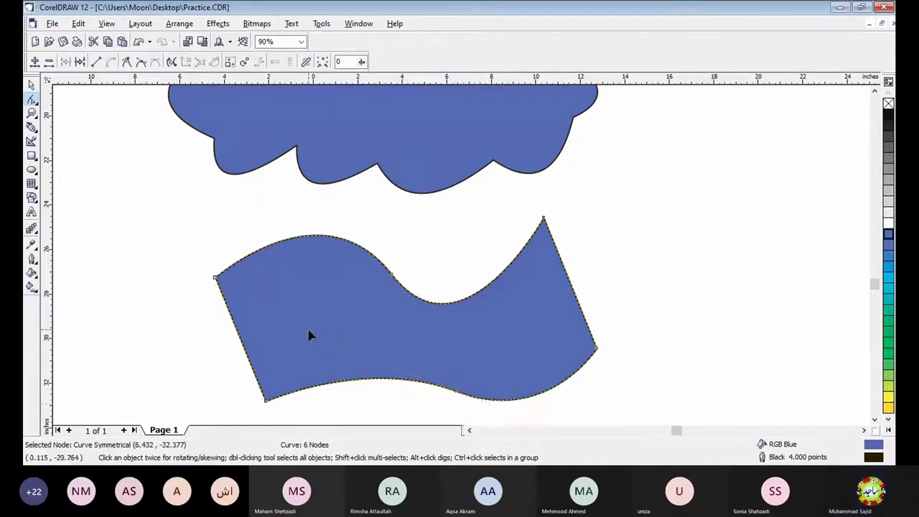
left_click(595, 350)
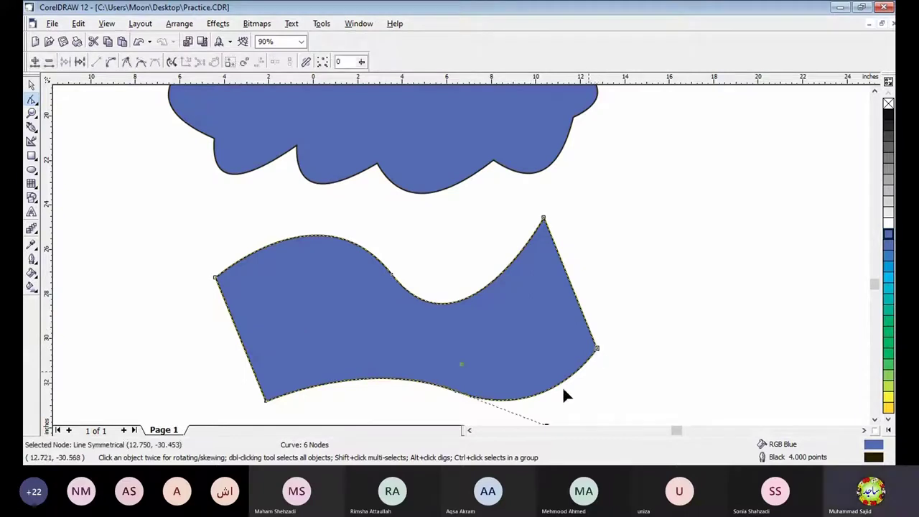
left_click(457, 393)
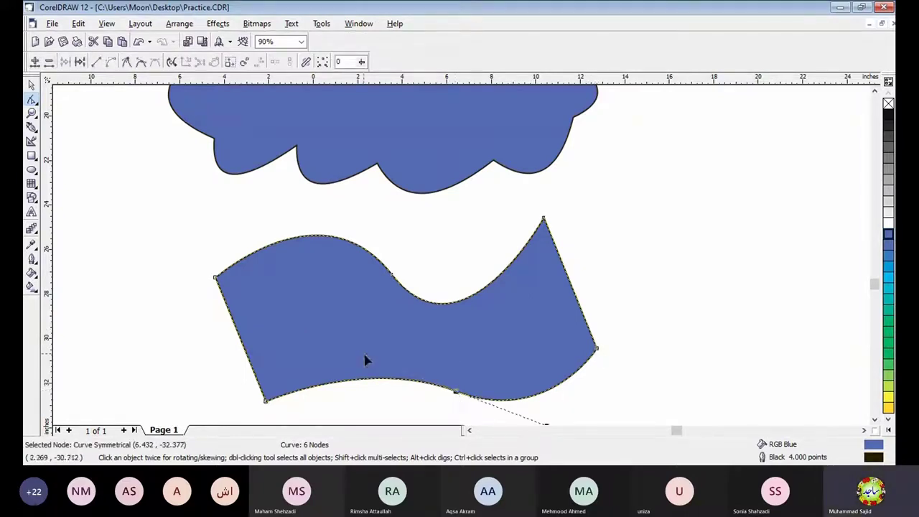
left_click_drag(364, 357, 311, 325)
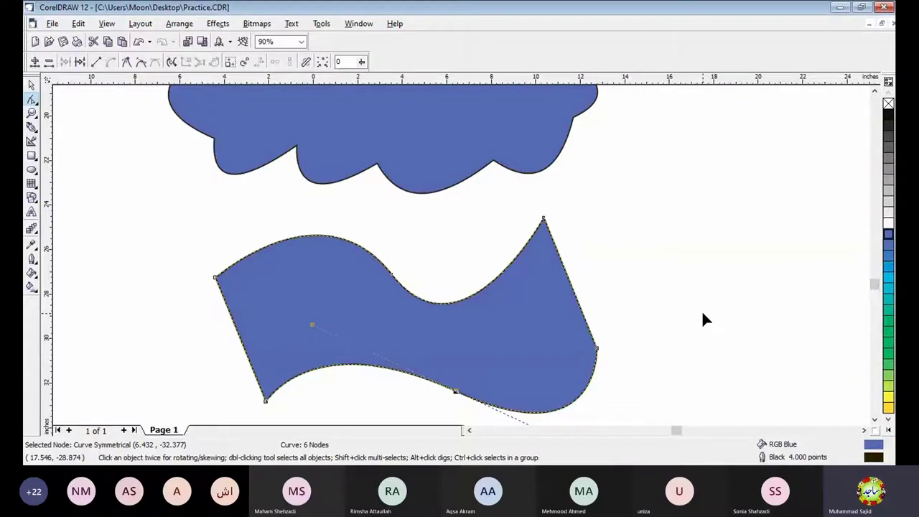
left_click(875, 420)
left_click(875, 421)
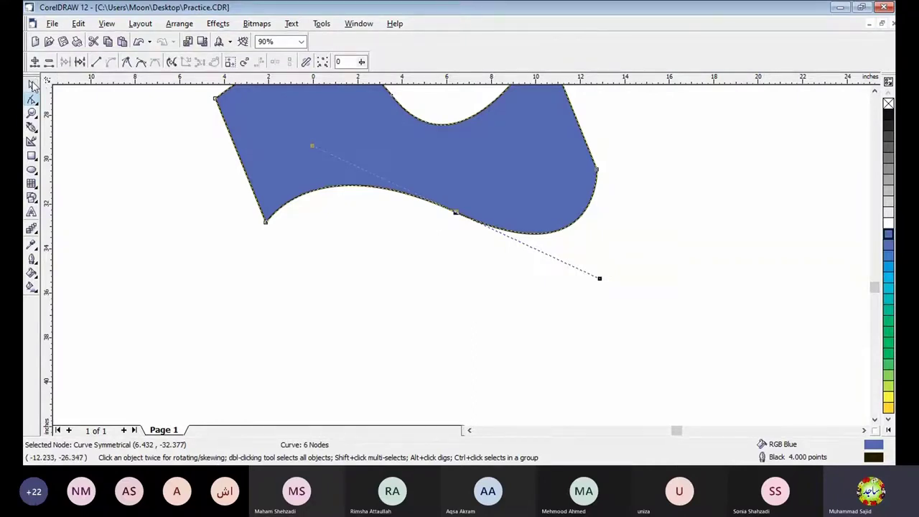
scroll(32, 90, "down", 2)
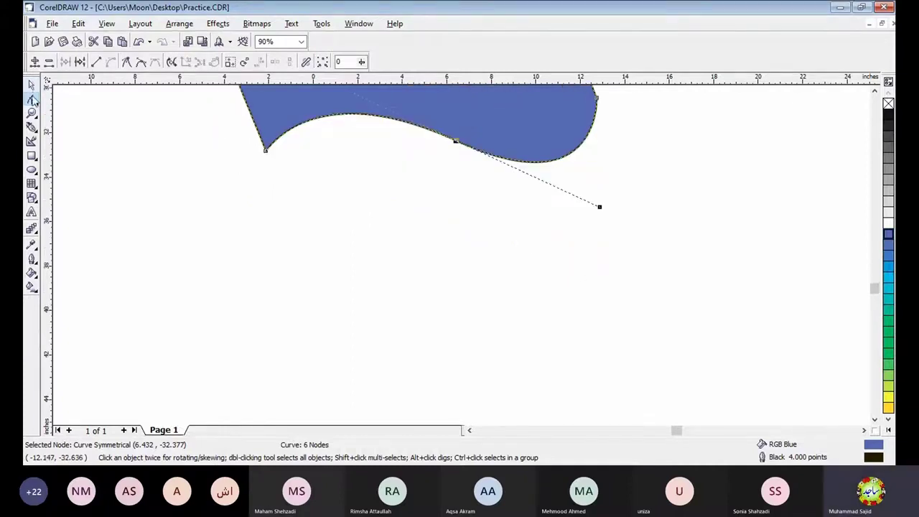
left_click(31, 85)
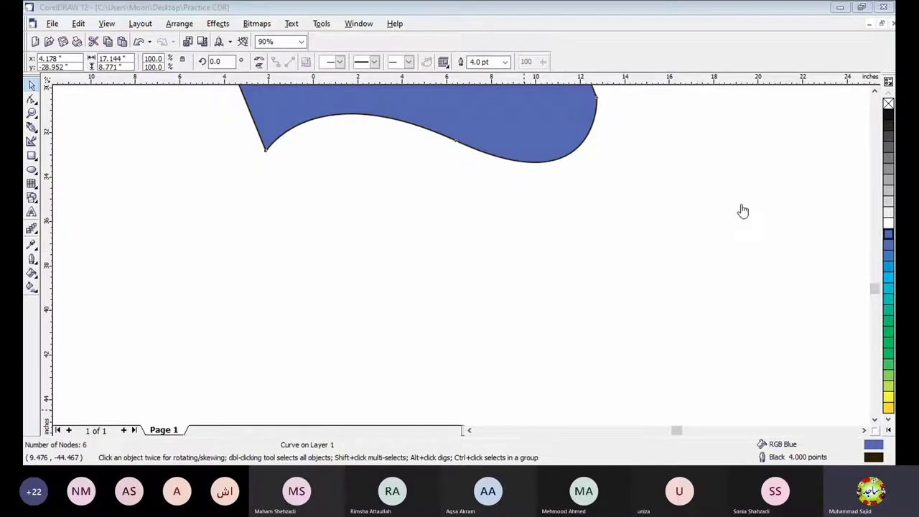
left_click(737, 27)
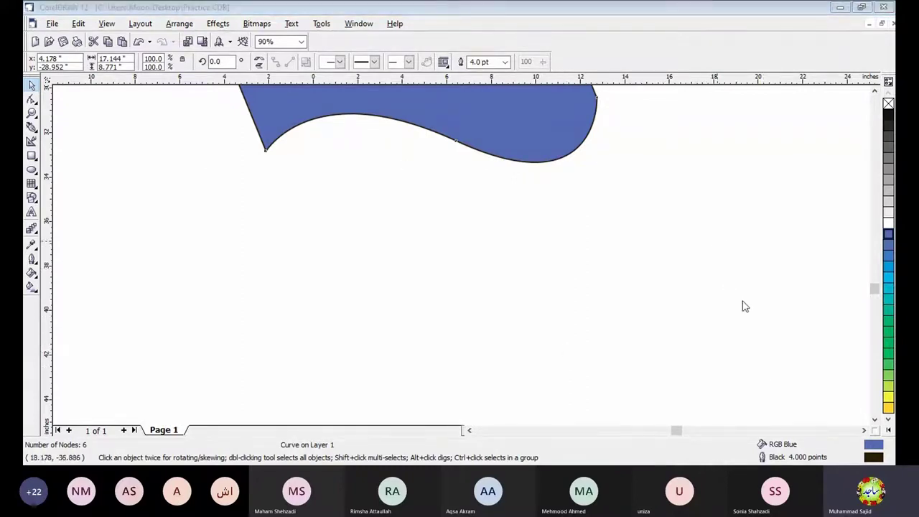
left_click(734, 37)
left_click(743, 34)
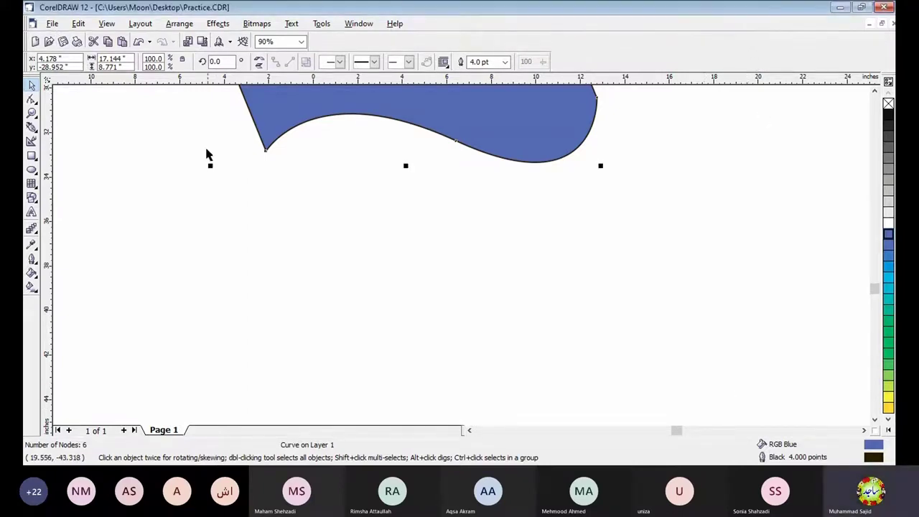
Import alphonso-mango.jpg from the Desktop and place it below the flag as a square about 10.7 inches wide
left_click(52, 24)
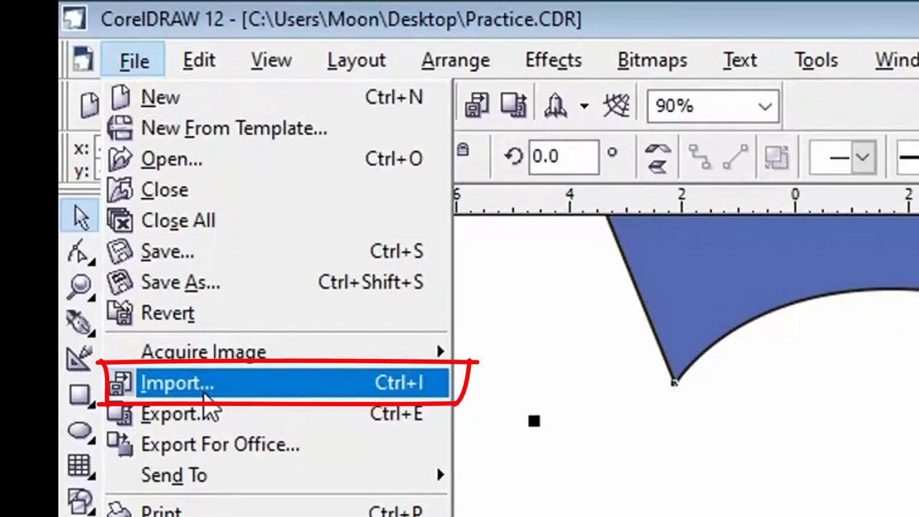
left_click(204, 391)
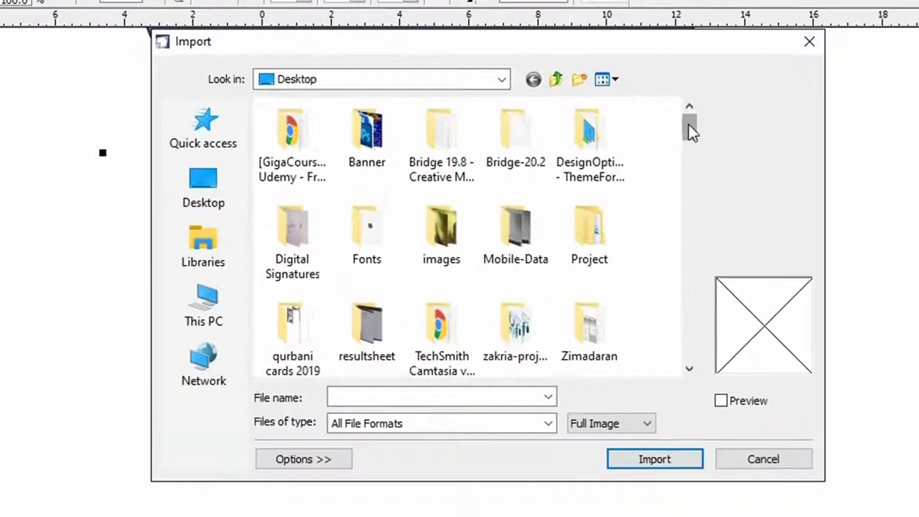
left_click_drag(689, 124, 679, 170)
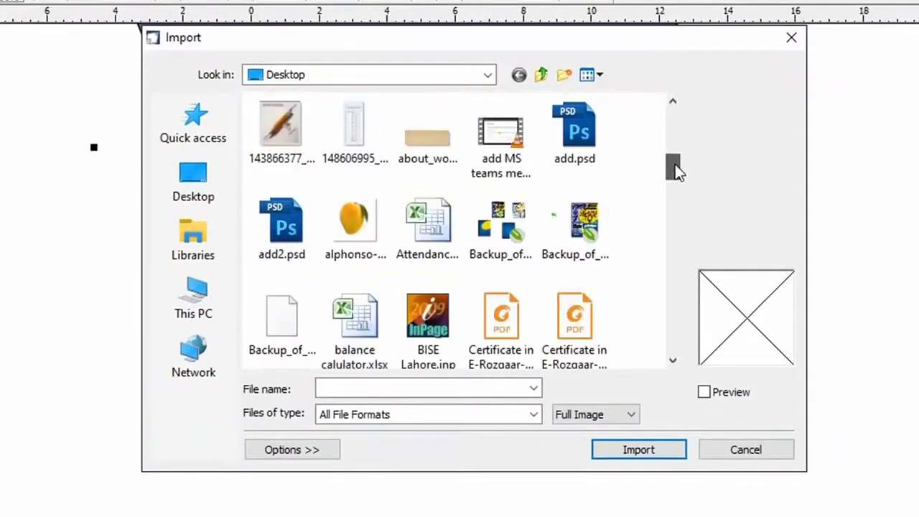
left_click(367, 227)
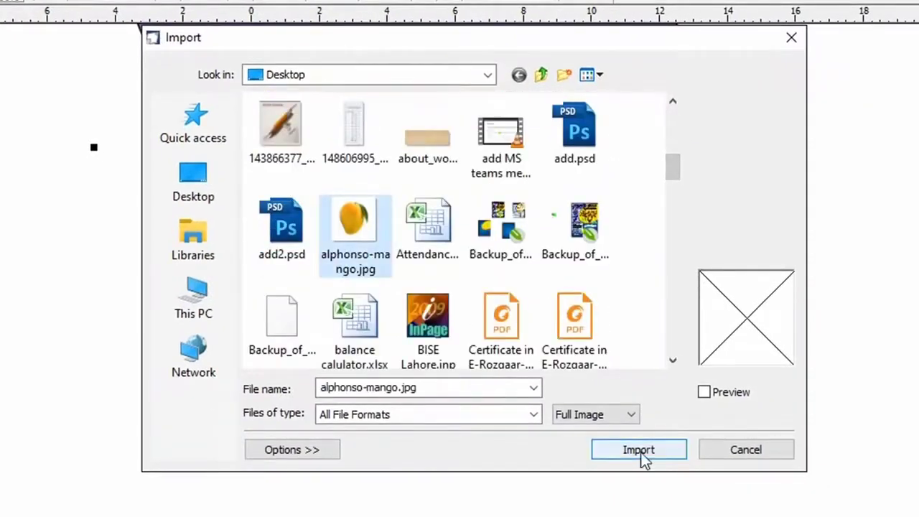
left_click(641, 454)
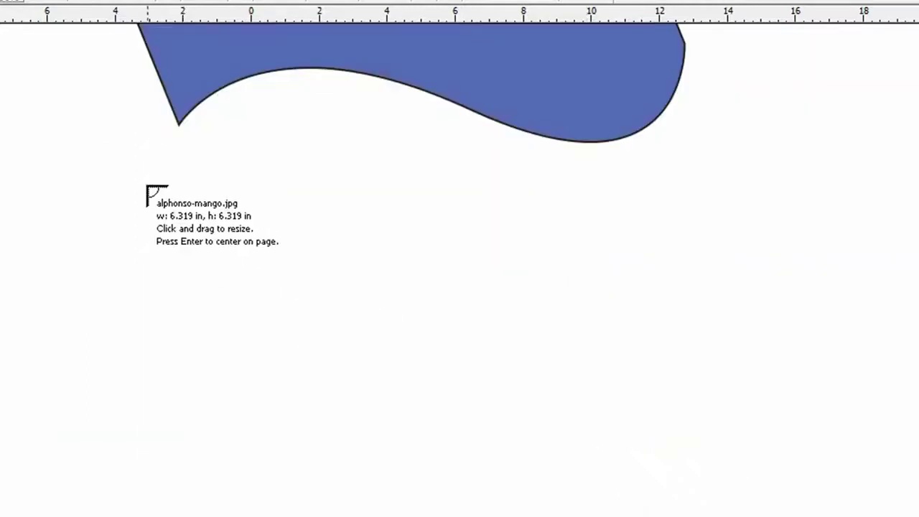
left_click_drag(123, 168, 571, 516)
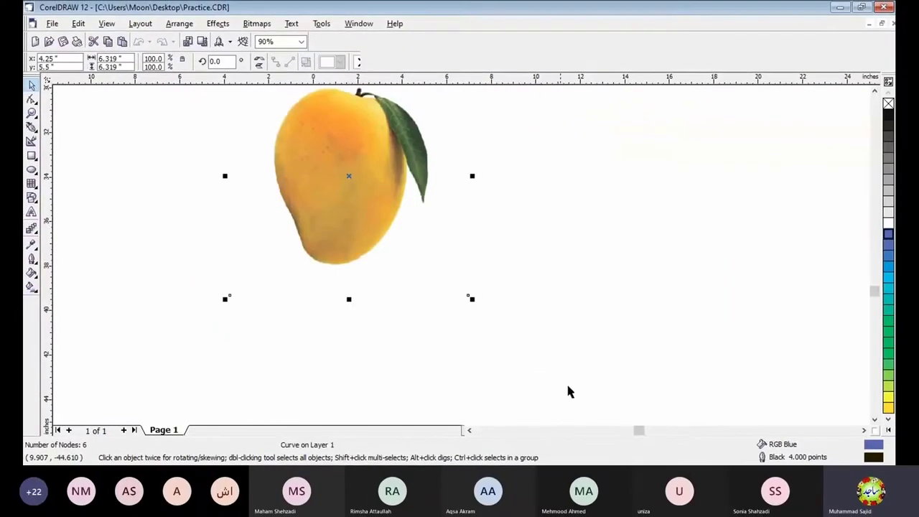
Move the mango image into the empty area left of the flag, centred at about x -16.05, y -42.4 inches
left_click_drag(837, 173, 523, 220)
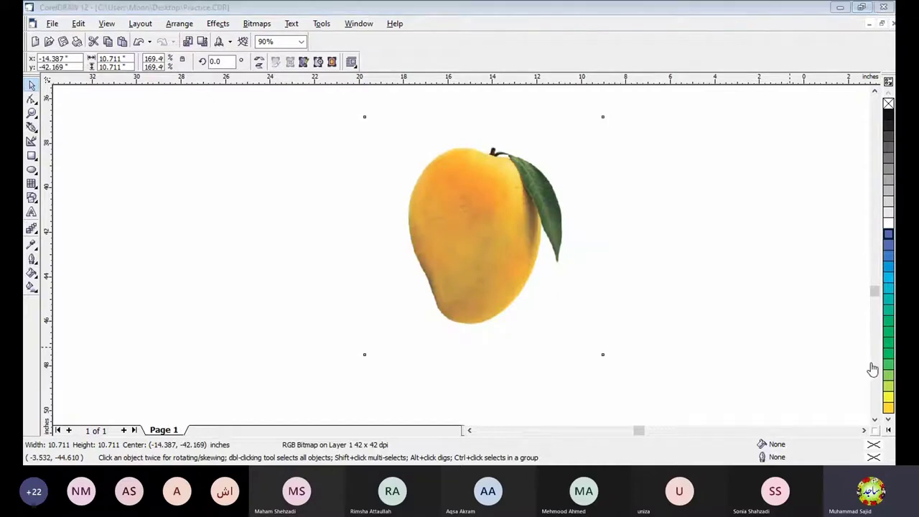
left_click(820, 296)
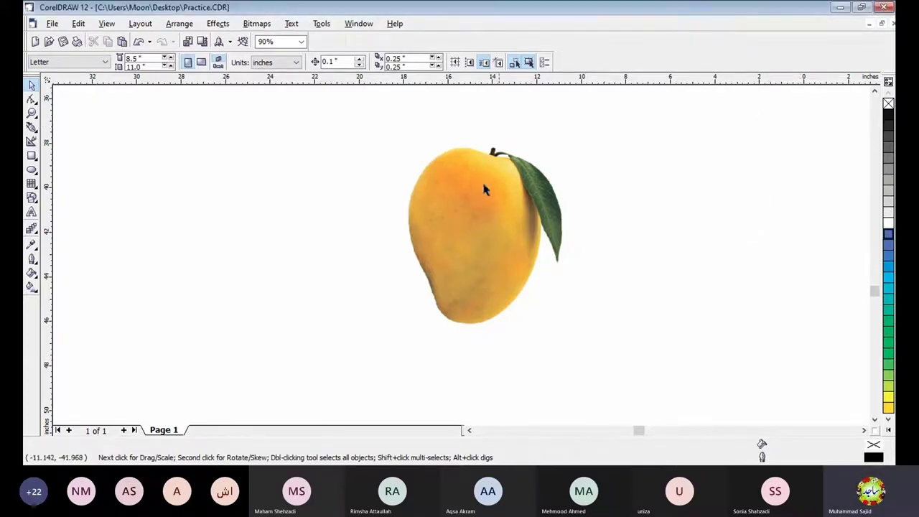
left_click(478, 233)
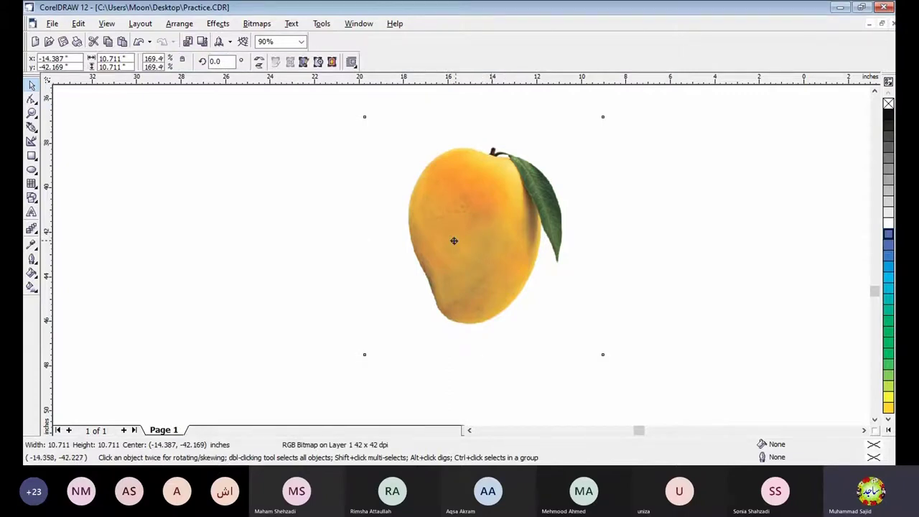
left_click_drag(454, 241, 415, 245)
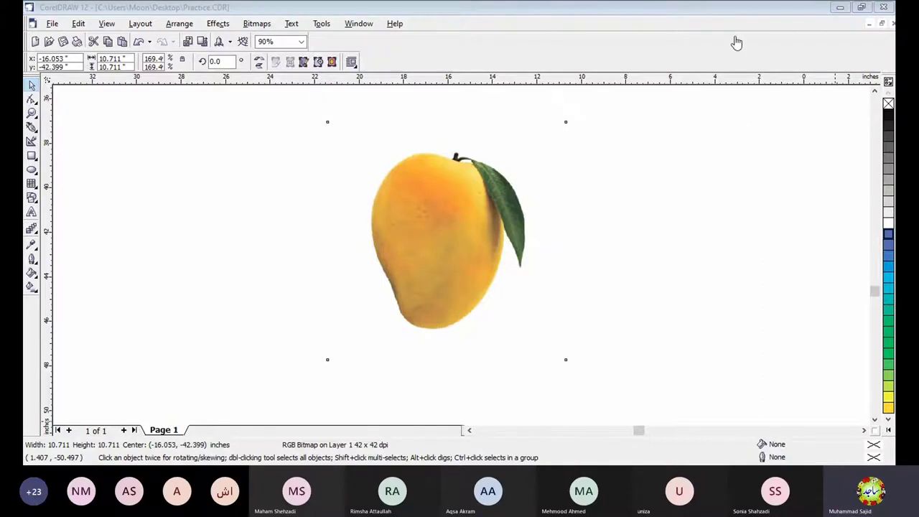
left_click(578, 388)
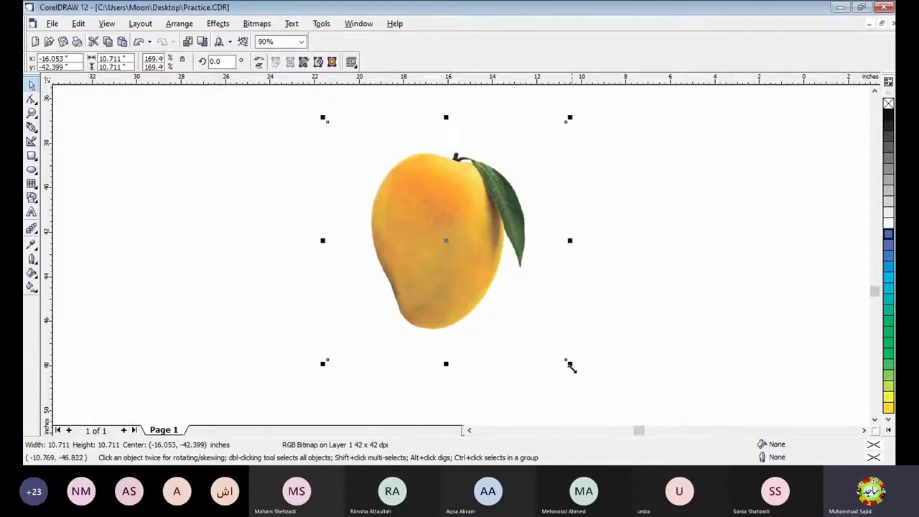
Enlarge the mango image proportionally from its corners to about 15.8 by 15.8 inches
left_click_drag(570, 366, 595, 386)
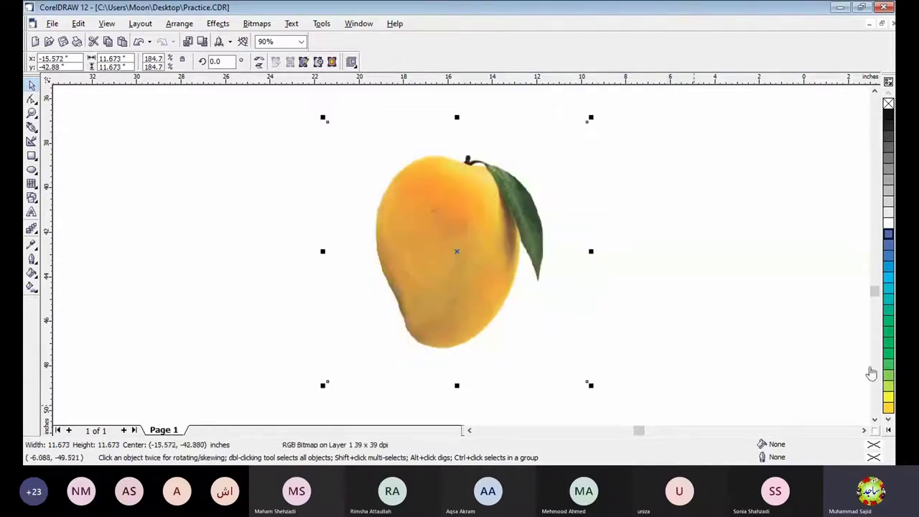
left_click_drag(322, 117, 277, 103)
left_click_drag(590, 383, 611, 404)
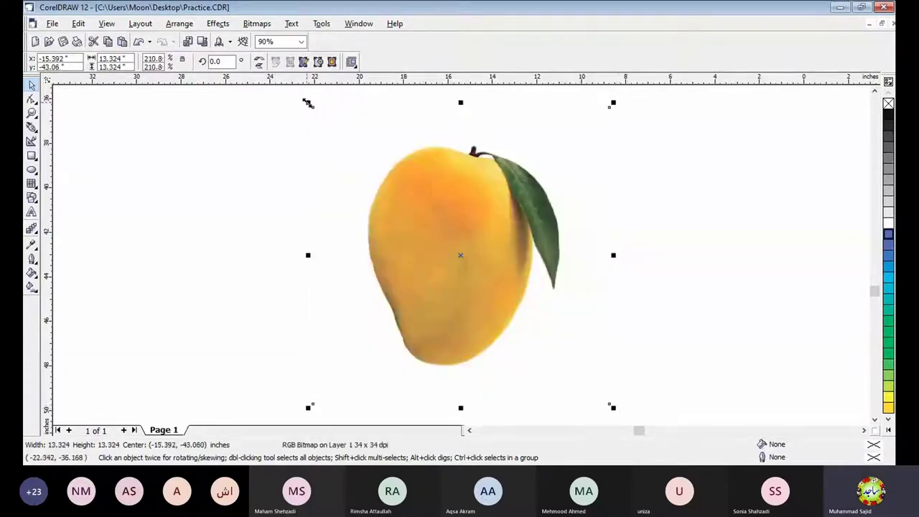
left_click_drag(307, 101, 252, 77)
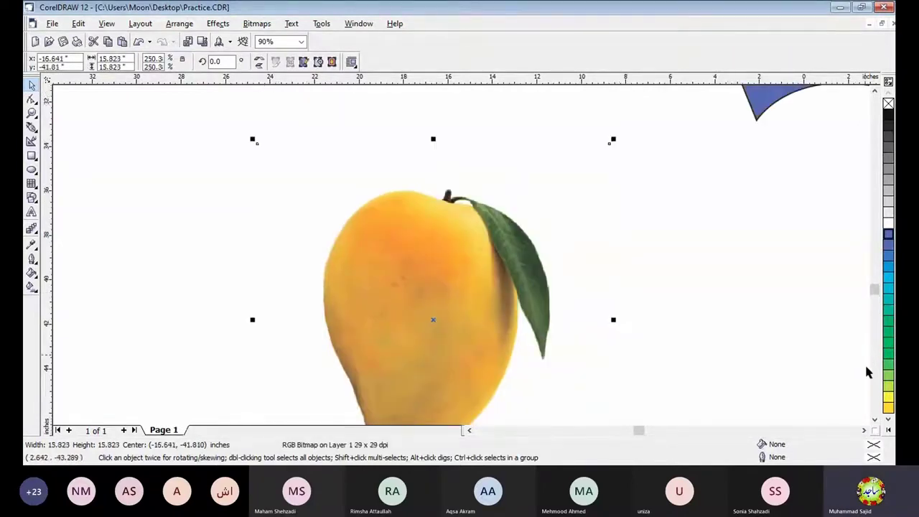
Lock the mango image, deselect it and try to move it to test the lock
left_click(874, 419)
left_click(874, 419)
left_click(801, 250)
left_click(456, 224)
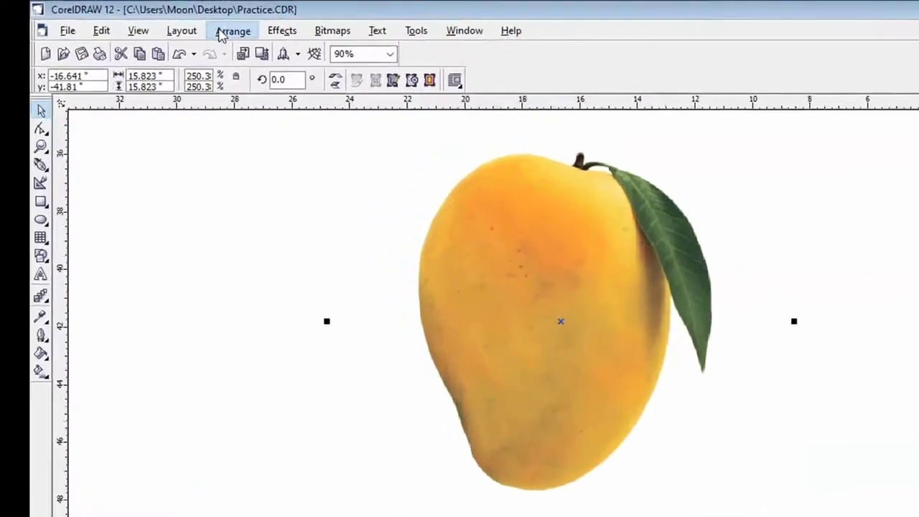
left_click(220, 34)
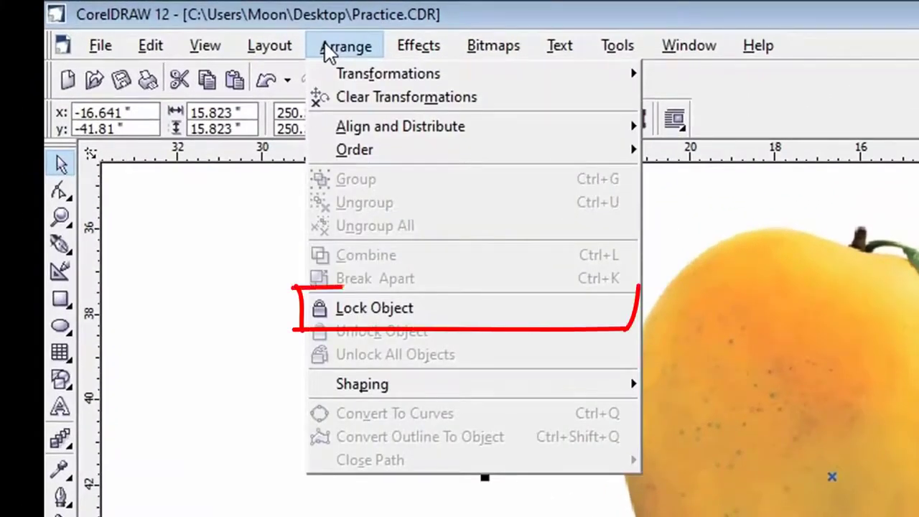
left_click(366, 303)
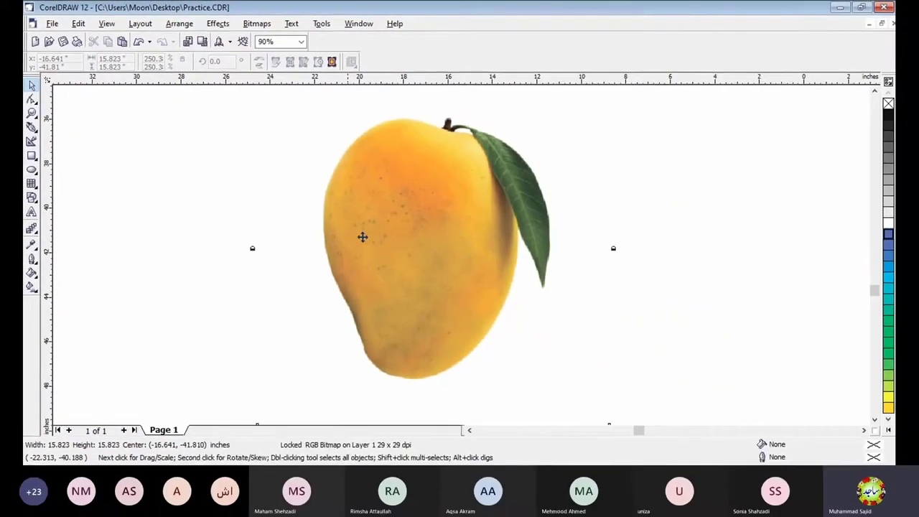
key("Escape")
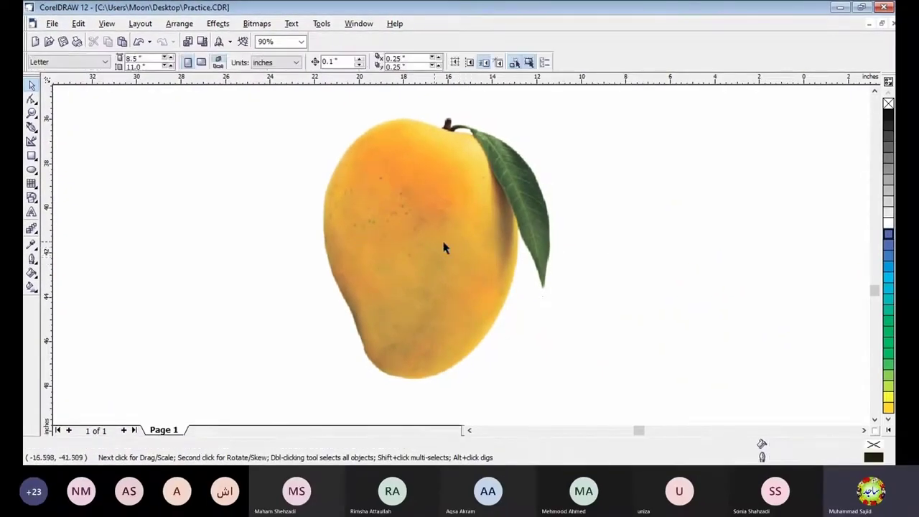
left_click_drag(434, 242, 467, 246)
With the Pen tool, trace the mango roughly as a closed straight-sided outline with seven nodes around its edge, leaving out the leaf
left_click(31, 128)
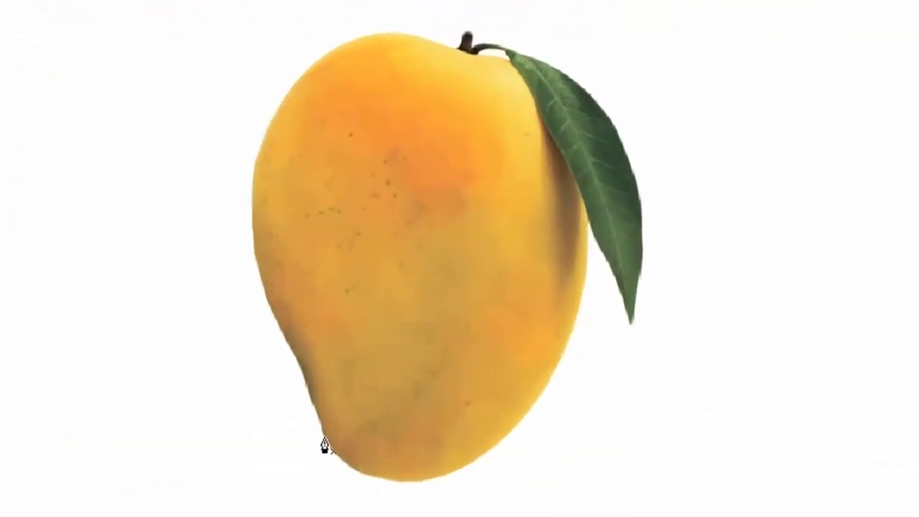
left_click(323, 440)
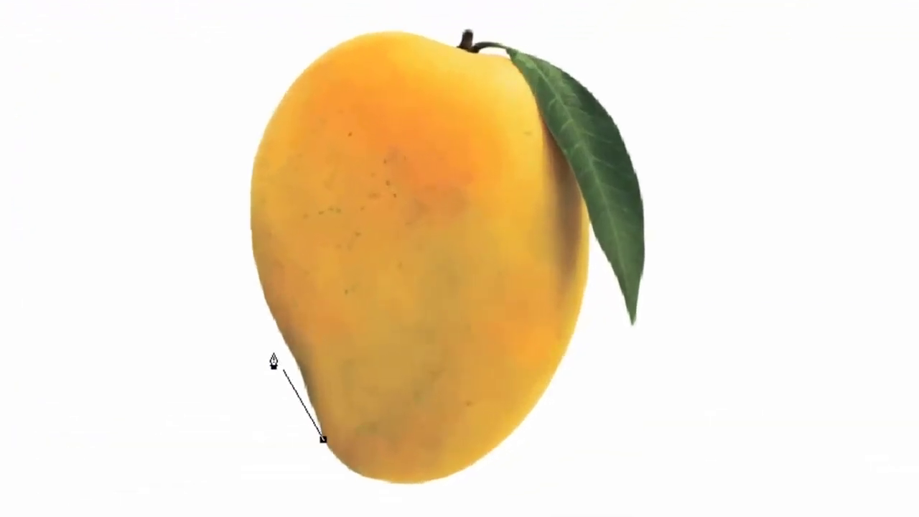
left_click(264, 302)
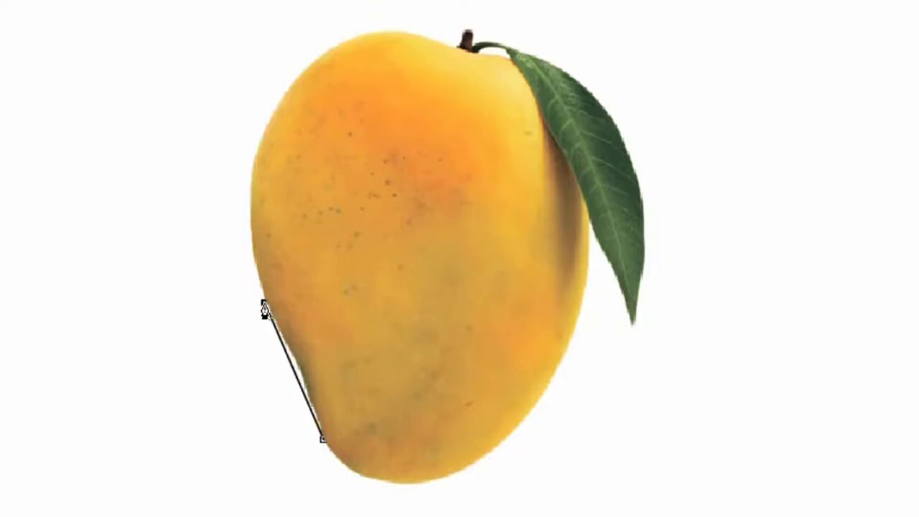
left_click(295, 81)
left_click(295, 79)
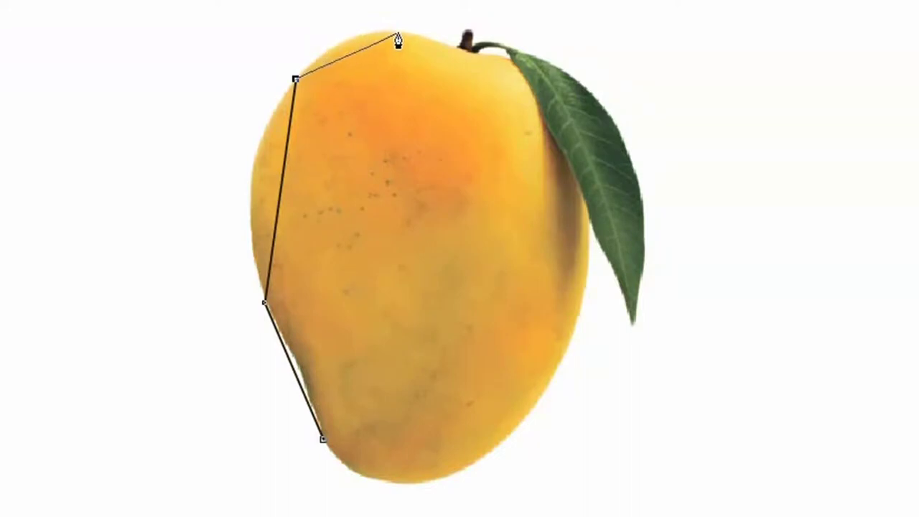
left_click(398, 31)
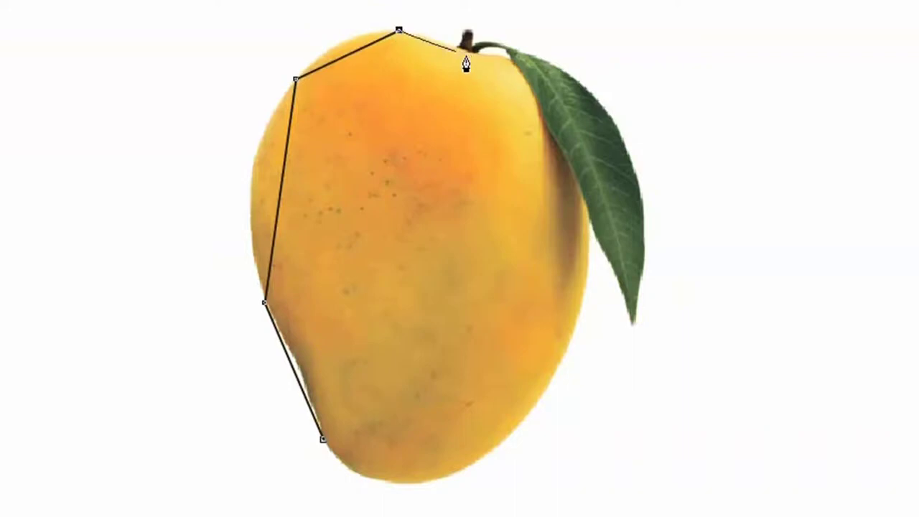
left_click(503, 56)
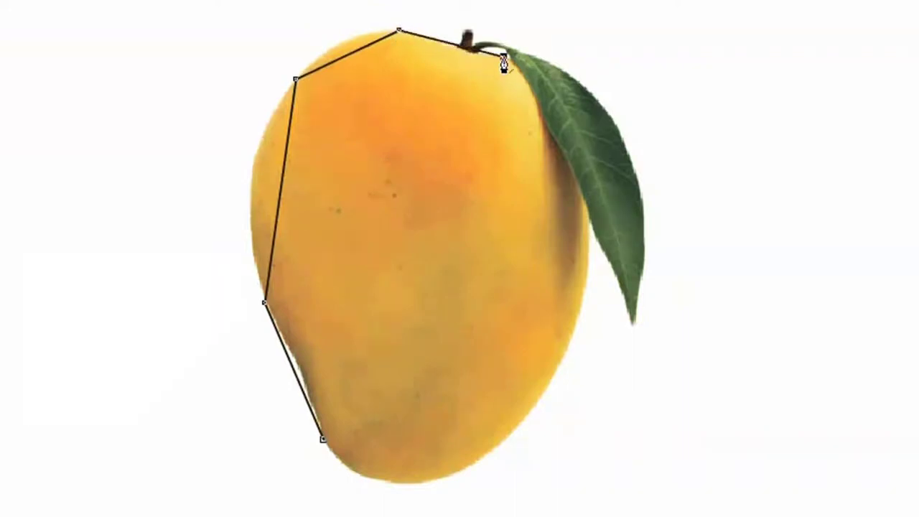
left_click(592, 162)
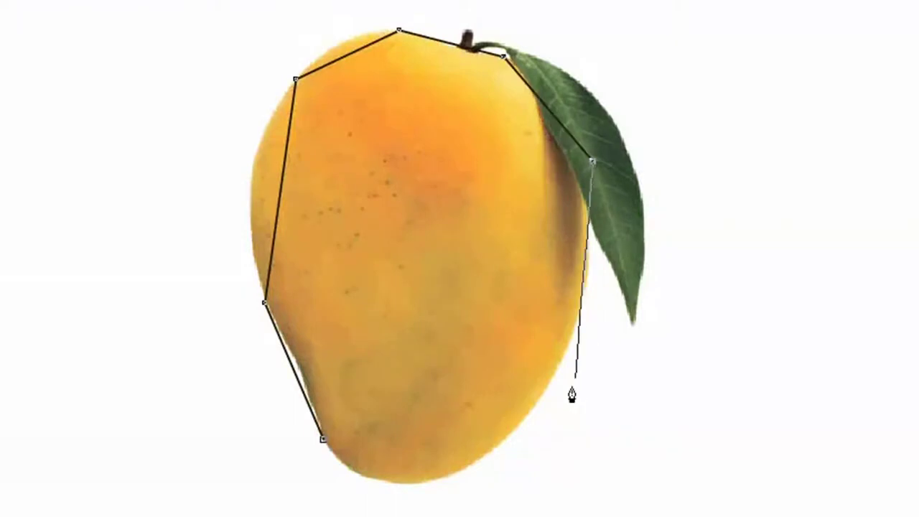
left_click(515, 428)
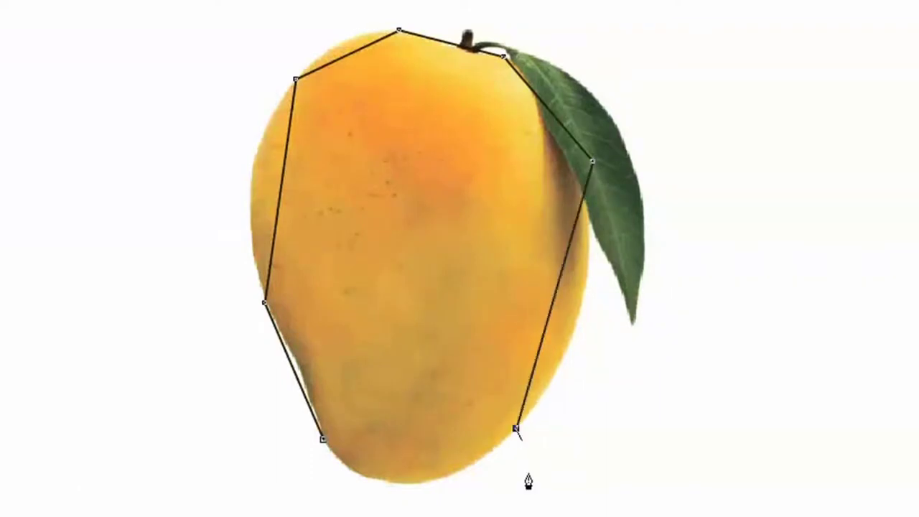
left_click(323, 439)
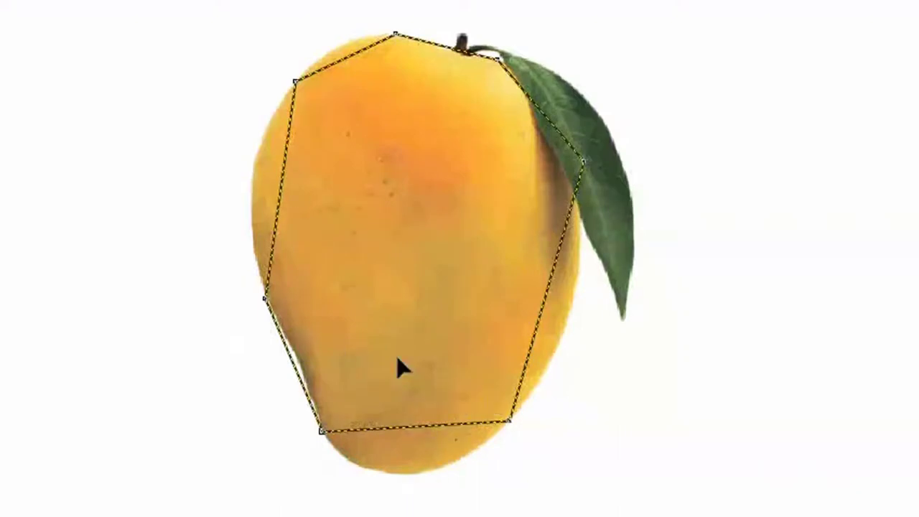
With the Shape tool, convert the outline's bottom and left segments to curves and bend them to follow the mango's edge
left_click(415, 427)
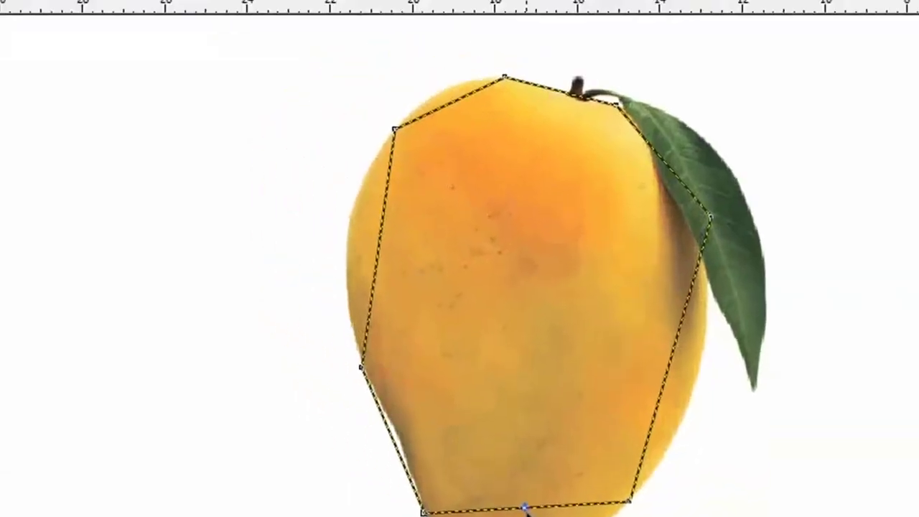
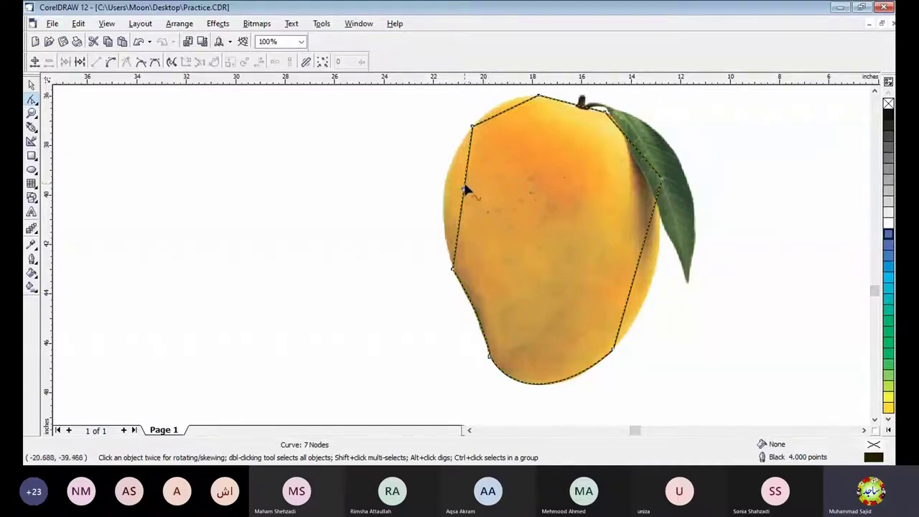
left_click(109, 63)
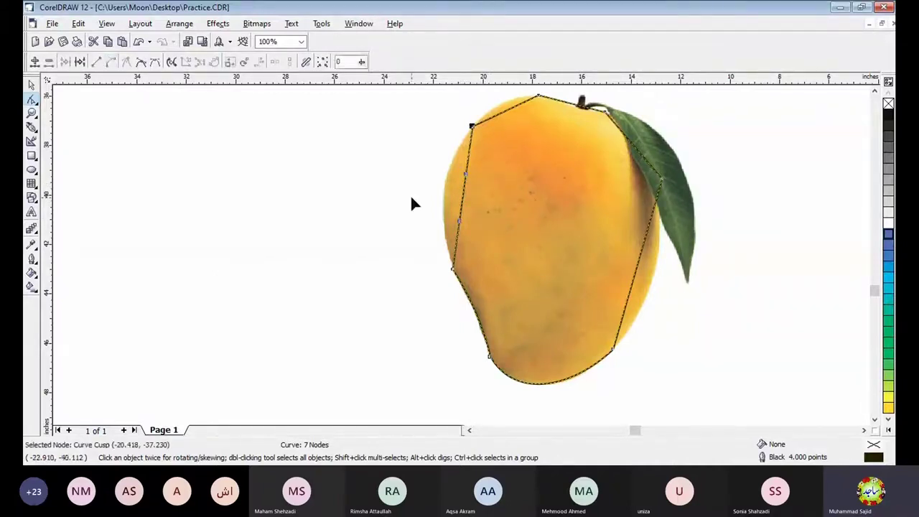
left_click_drag(463, 197, 444, 188)
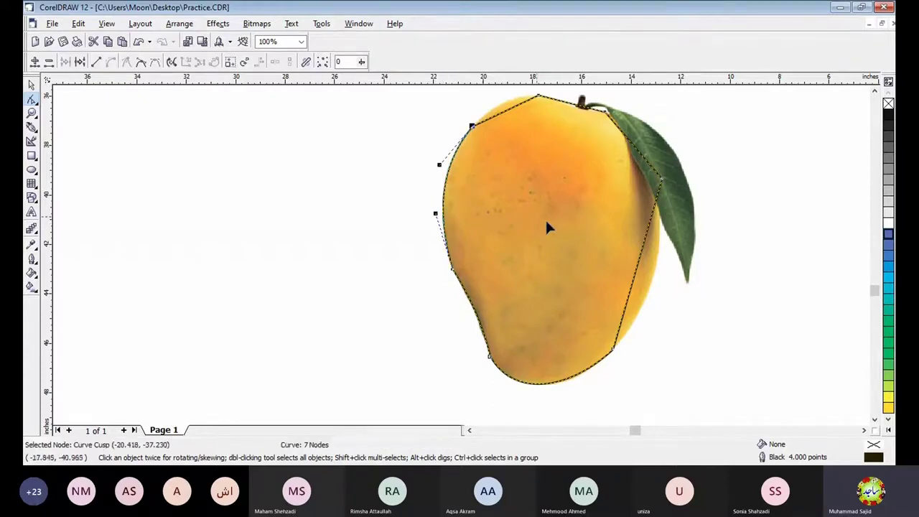
Convert the outline's upper-left segment to a curve and bend it outward to match the mango's top edge
left_click(507, 108)
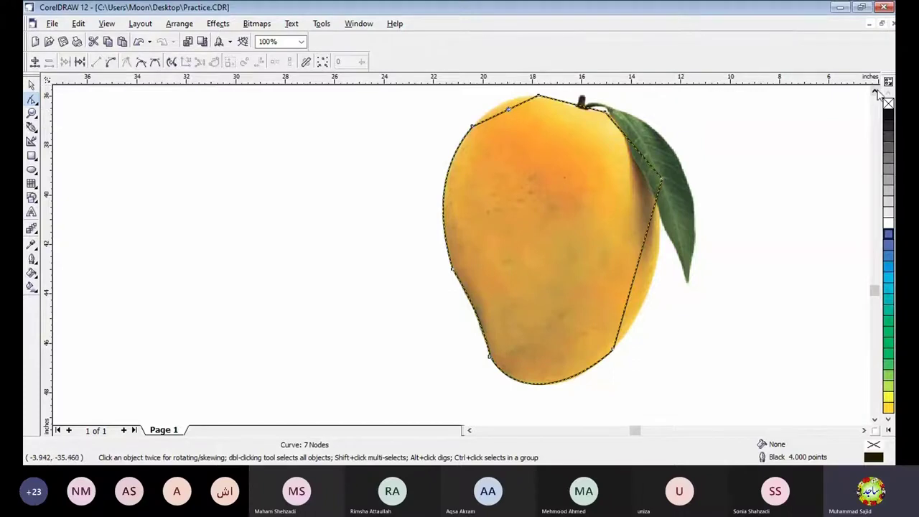
left_click(875, 92)
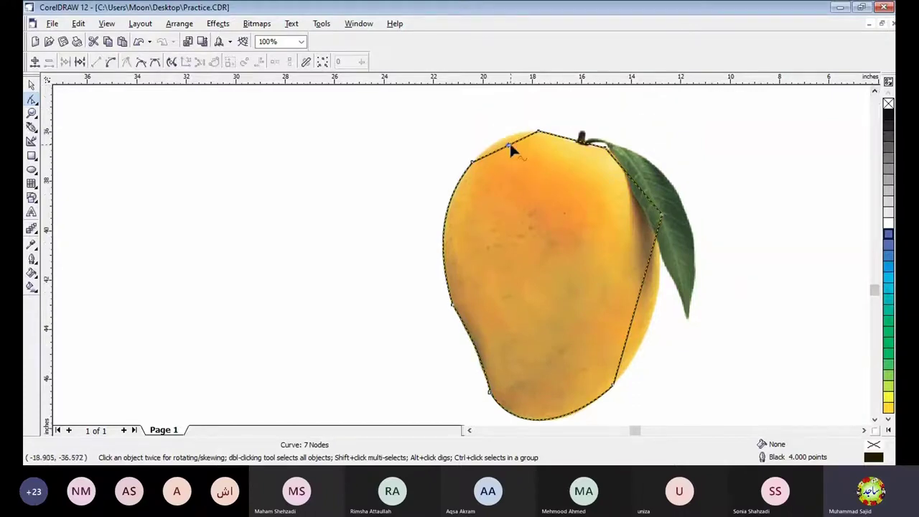
left_click(111, 62)
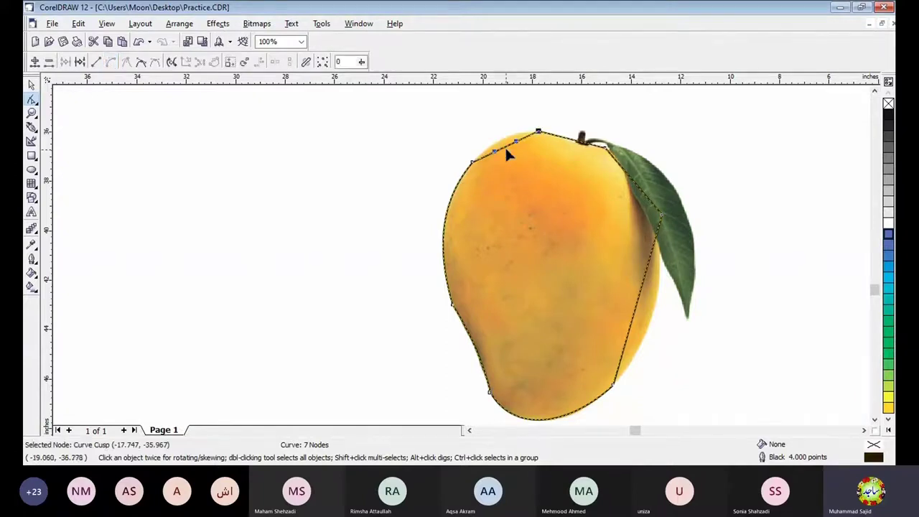
left_click_drag(505, 143, 501, 133)
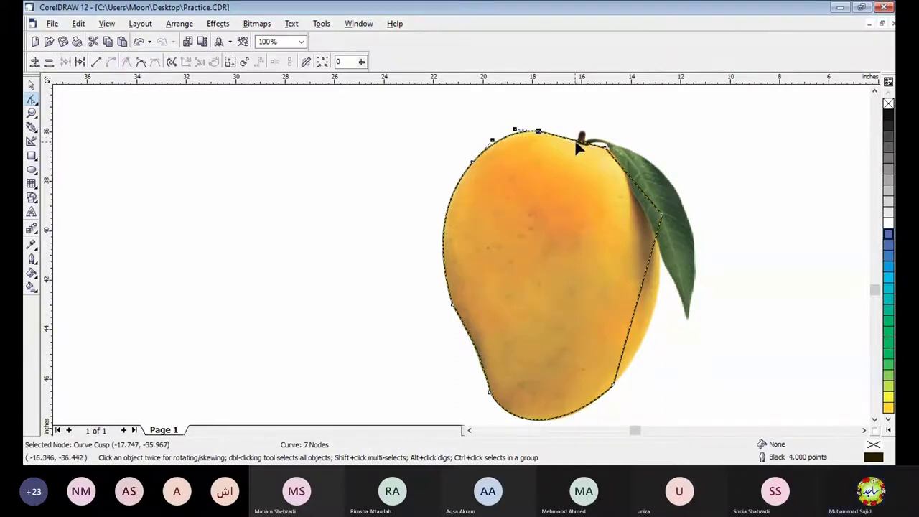
Convert the outline's top segment beside the stem to a curve and bend it downward along the mango's edge
left_click(598, 160)
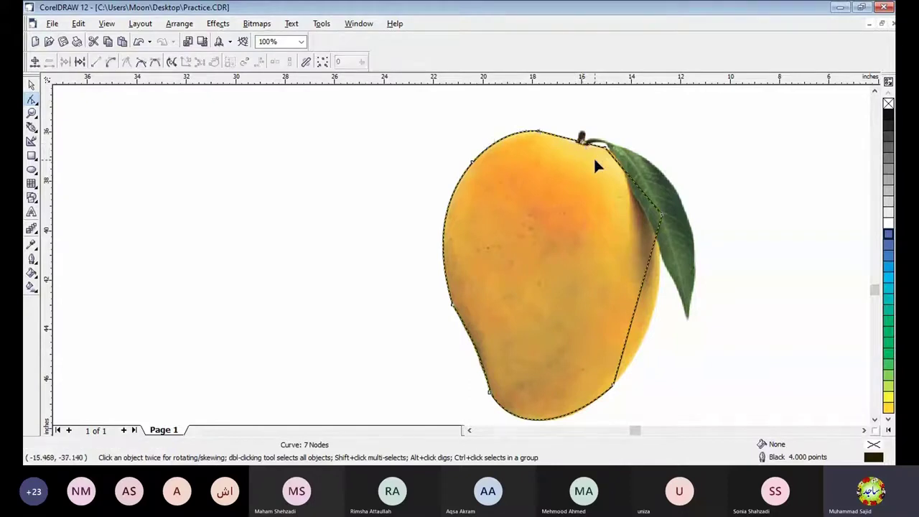
left_click(111, 62)
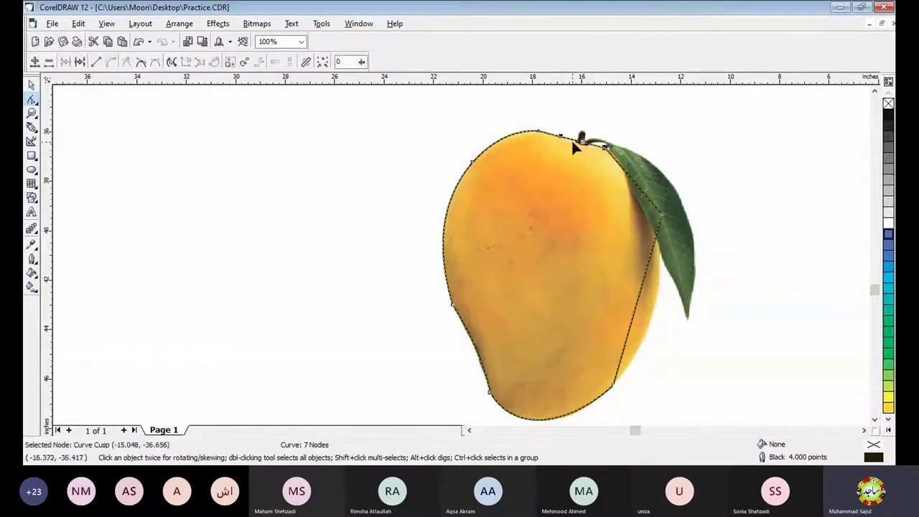
left_click_drag(576, 142, 585, 144)
scroll(620, 123, "up", 1)
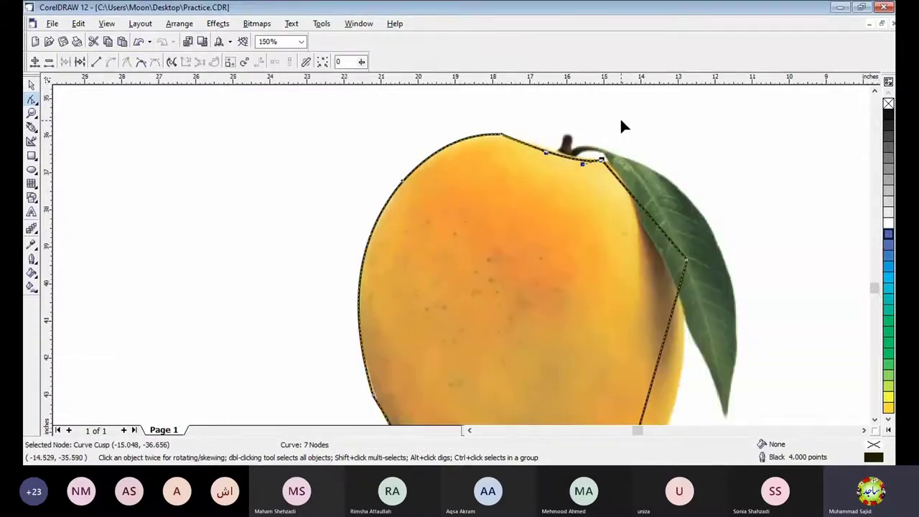
scroll(622, 123, "up", 1)
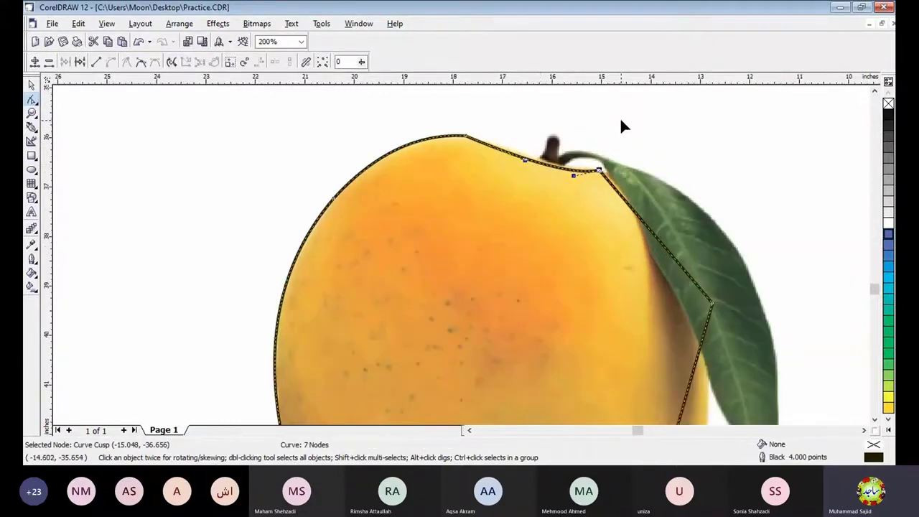
left_click(545, 164)
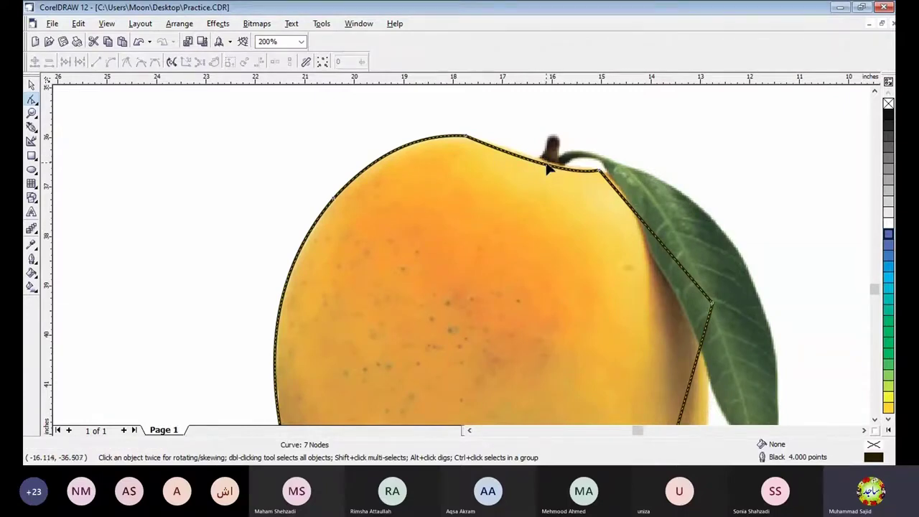
left_click_drag(546, 167, 542, 168)
Fine-tune the curve handles on both sides of the outline's topmost node to fit the mango's top edge
left_click(419, 134)
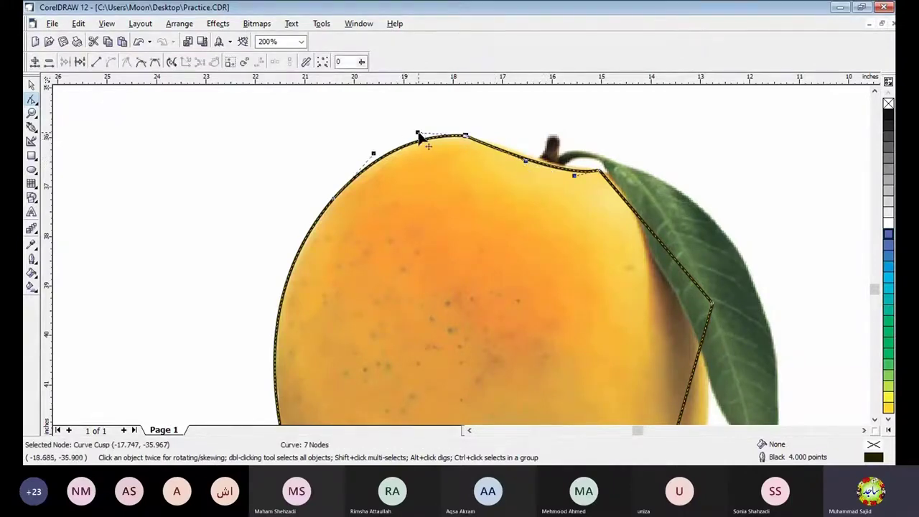
left_click_drag(419, 135, 415, 133)
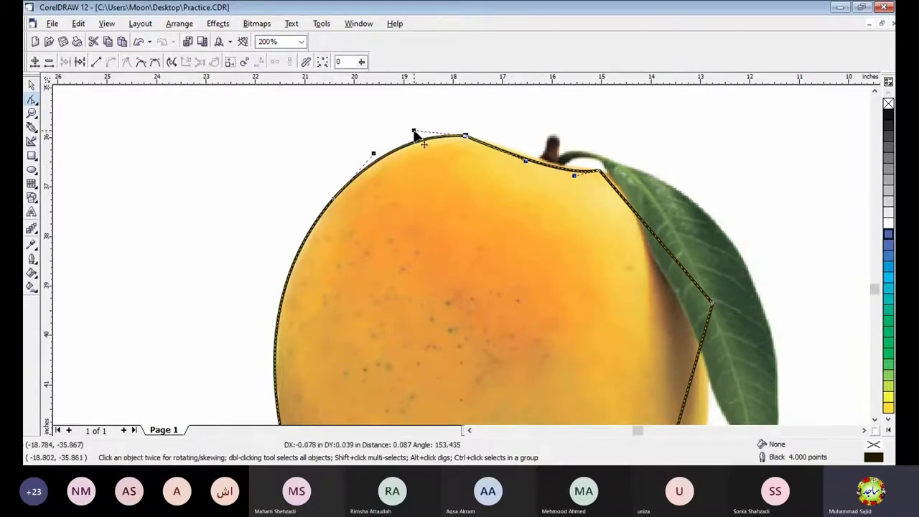
left_click_drag(526, 161, 529, 163)
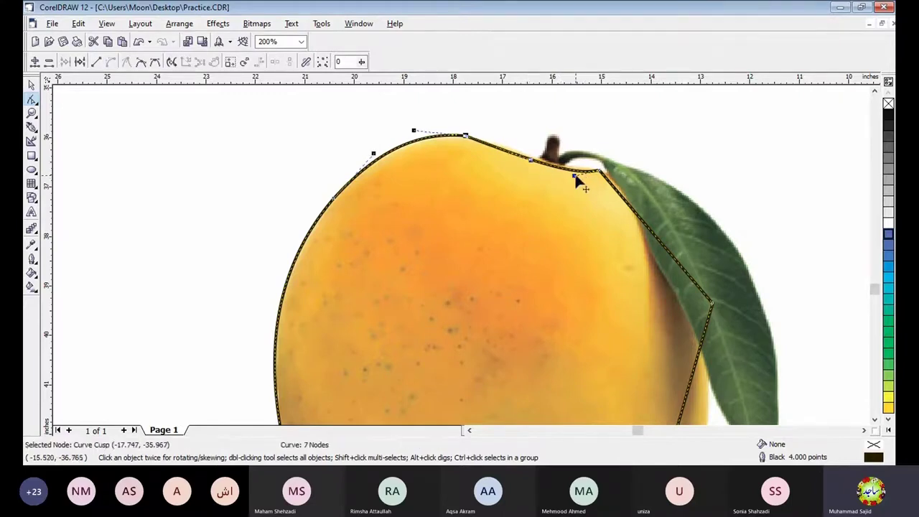
Convert the outline's upper-right segment across the leaf to a curve and bend it outward to round the mango's shoulder
left_click(875, 420)
left_click(874, 419)
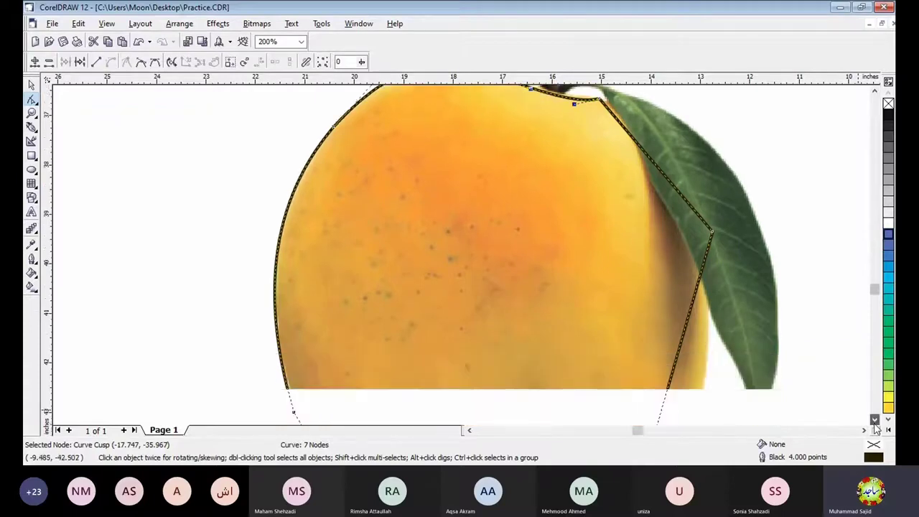
left_click(874, 91)
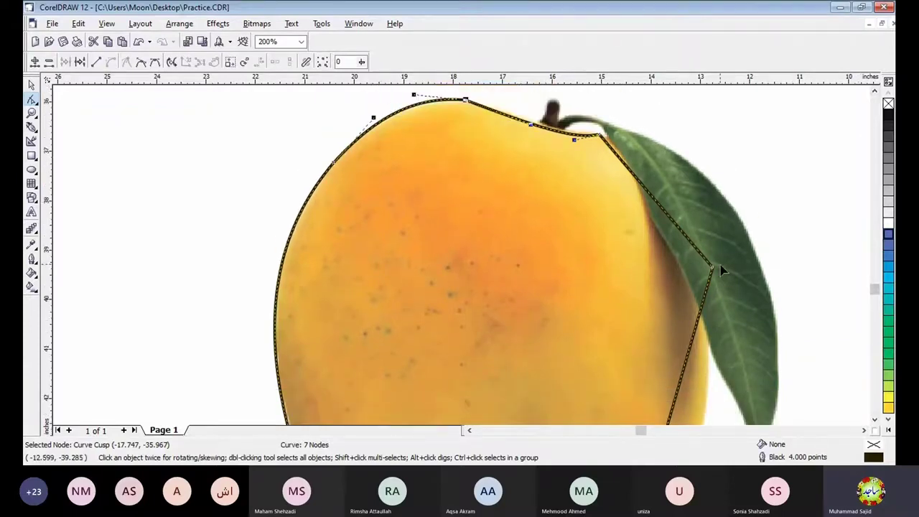
scroll(721, 269, "down", 1)
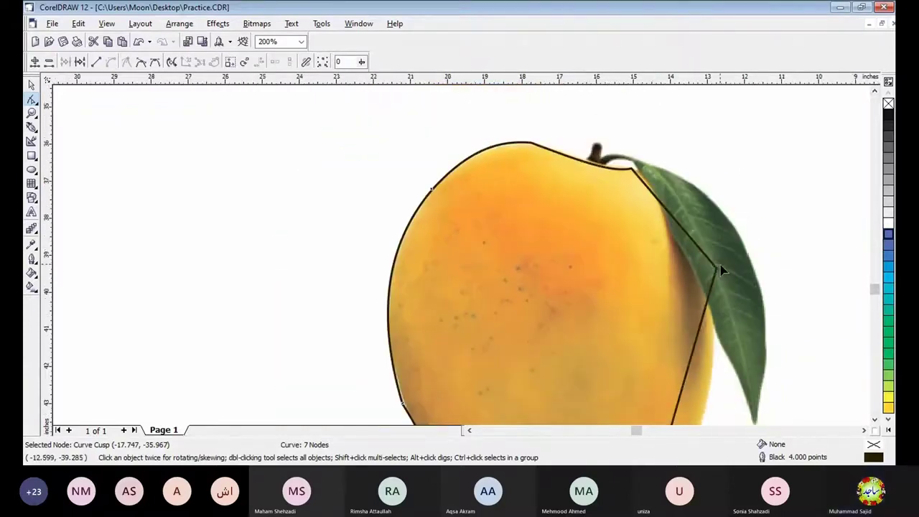
left_click(874, 420)
left_click(874, 420)
left_click(670, 143)
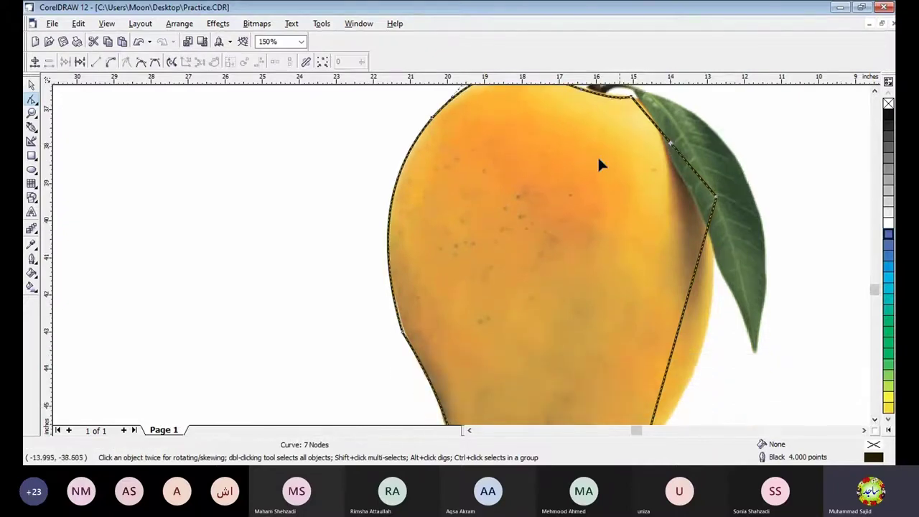
left_click(111, 62)
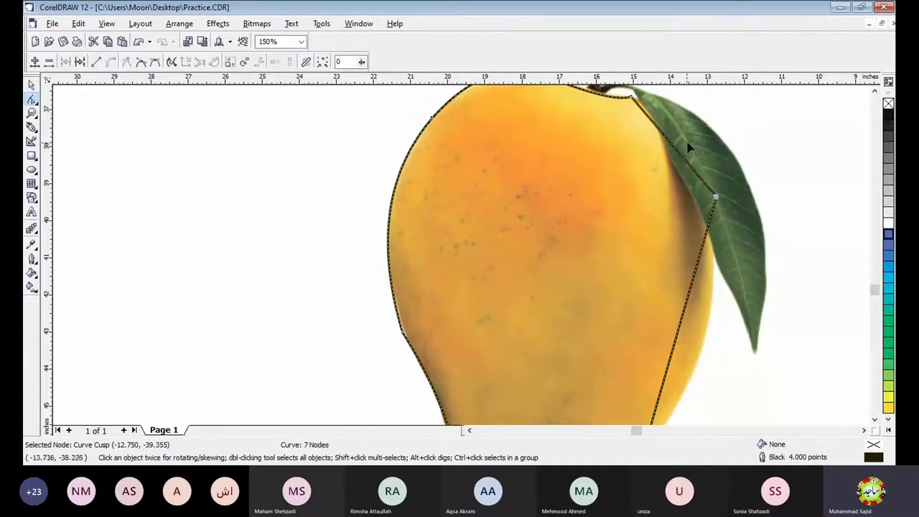
left_click_drag(688, 148, 691, 144)
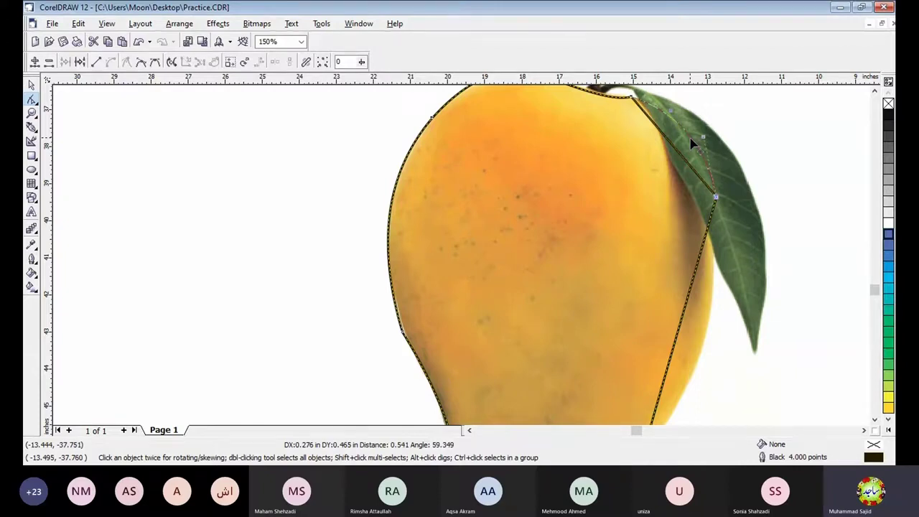
left_click_drag(692, 144, 693, 146)
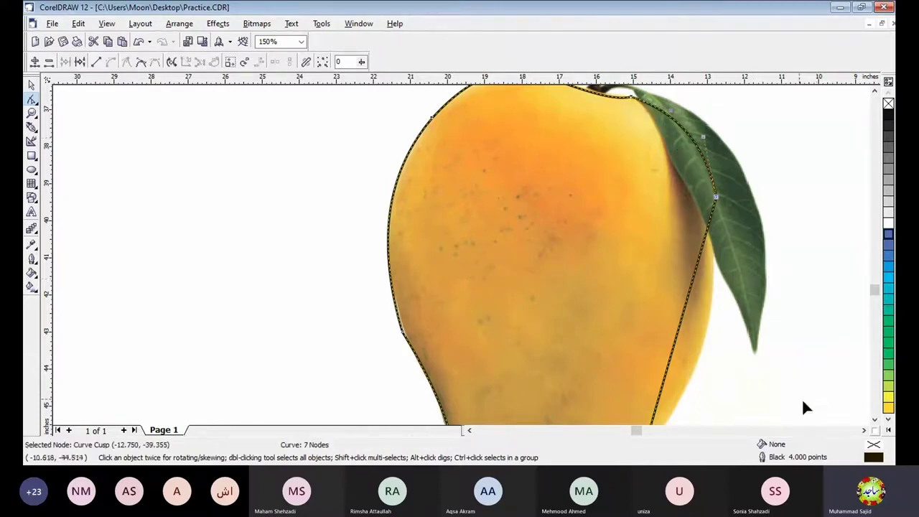
Bend the outline's long right segment outward as a curve along the mango's edge and refine its upper handle
left_click(875, 419)
left_click(875, 419)
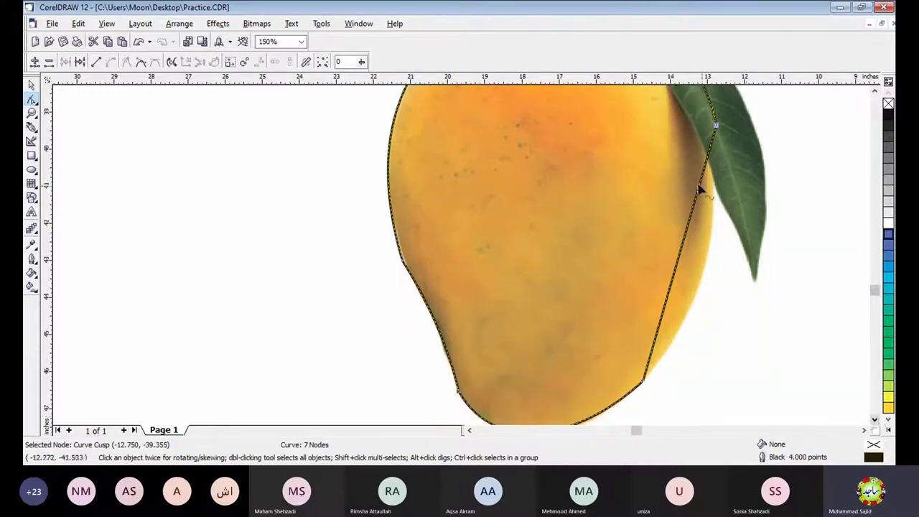
left_click(684, 241)
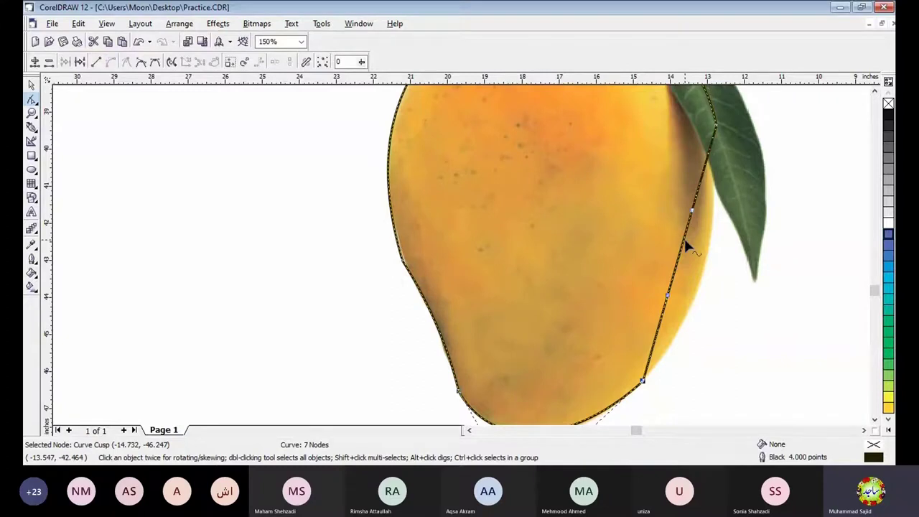
left_click_drag(686, 242, 708, 272)
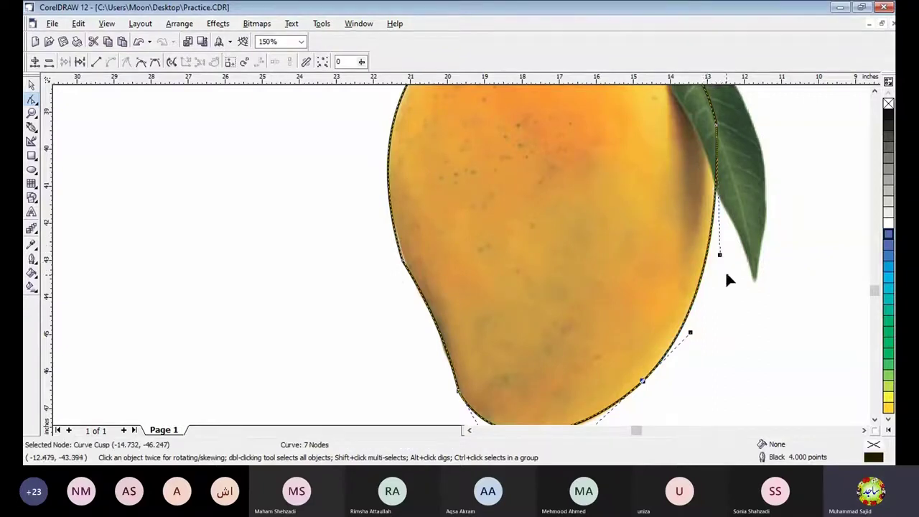
left_click_drag(719, 258, 716, 256)
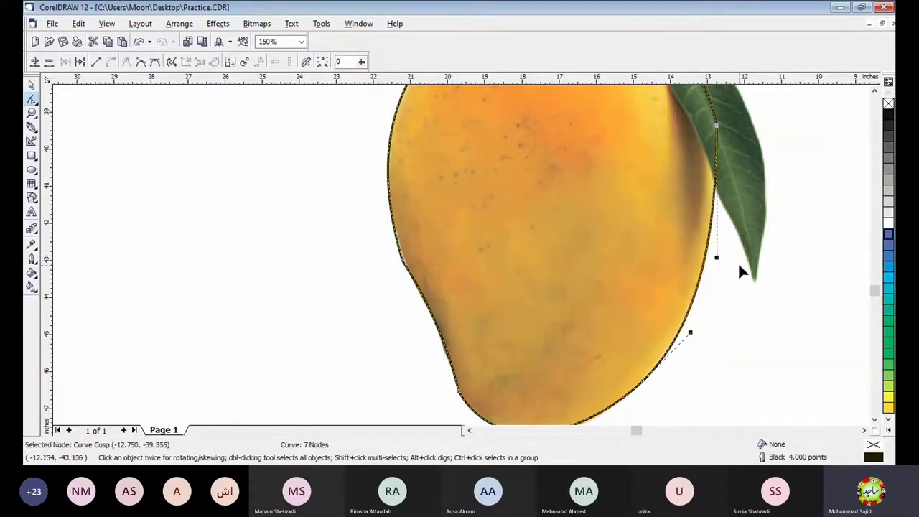
With the Pick tool, move the mango outline off the image into the empty area to its left
scroll(833, 255, "down", 1)
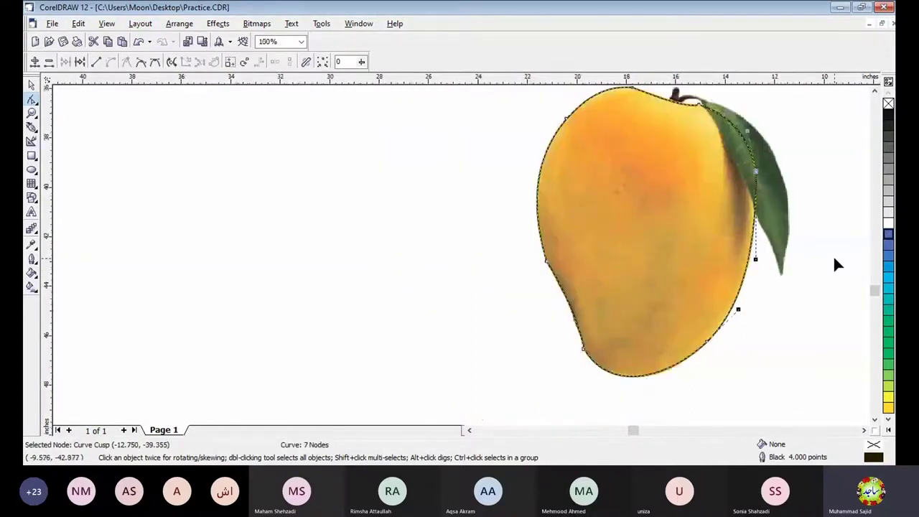
left_click(469, 430)
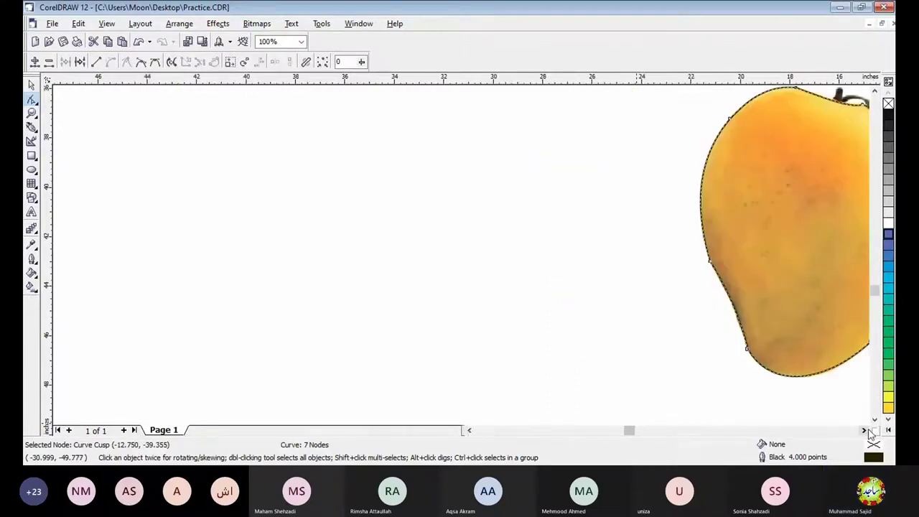
left_click(864, 431)
scroll(755, 93, "up", 1)
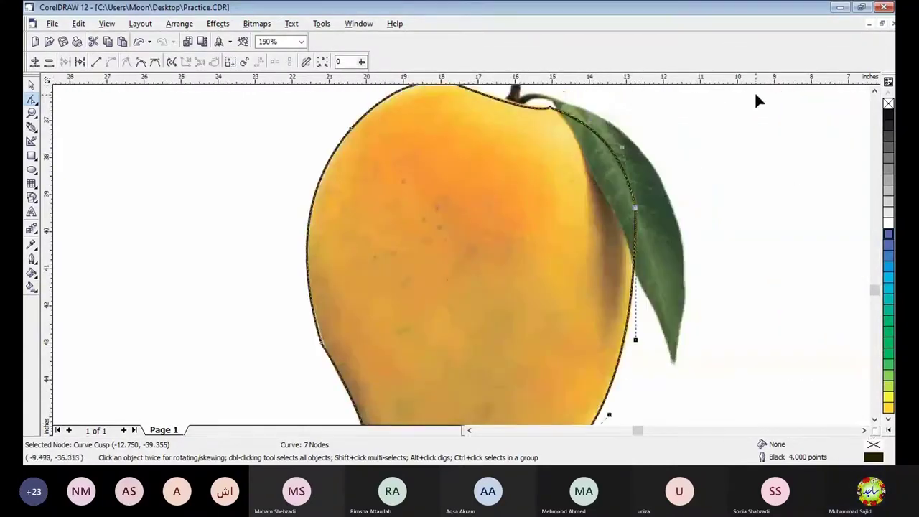
scroll(758, 100, "down", 1)
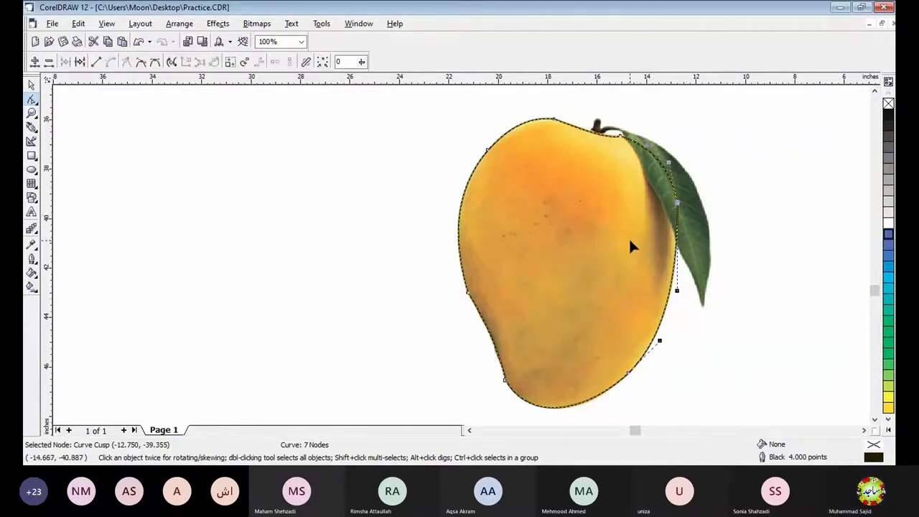
left_click(31, 85)
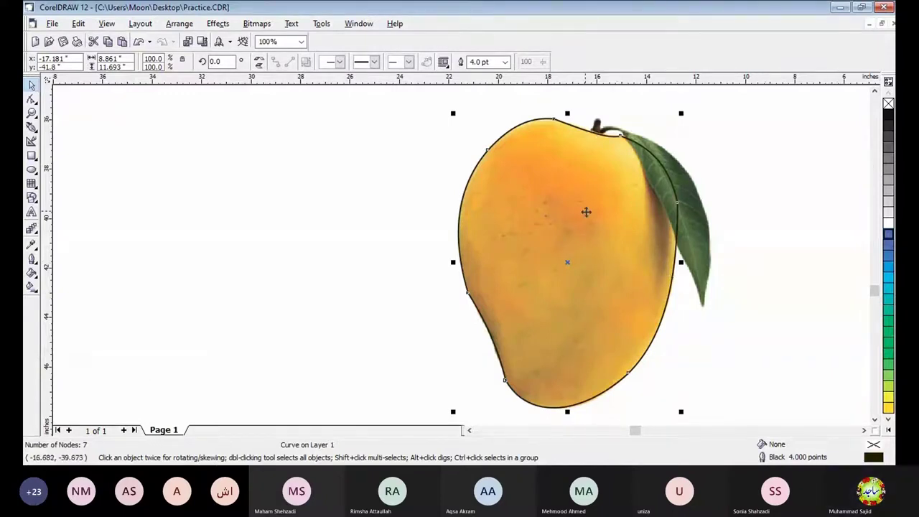
left_click_drag(569, 264, 266, 260)
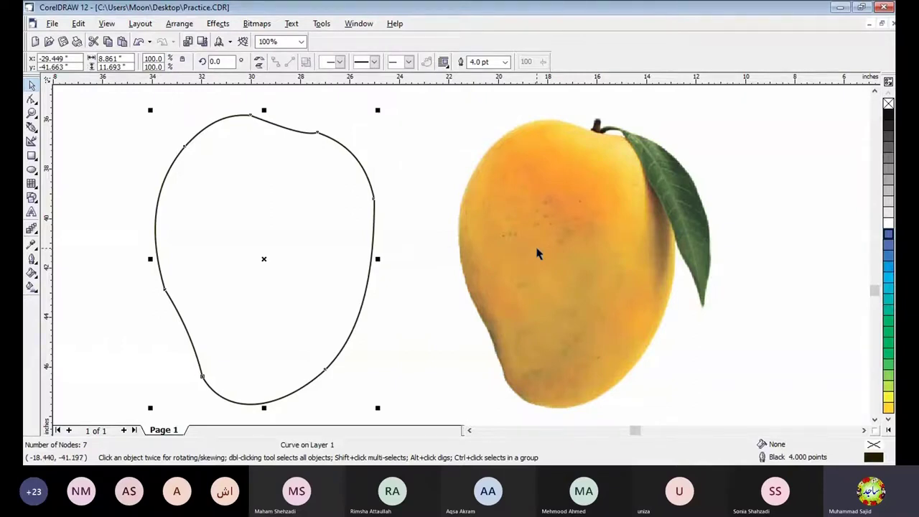
Start a new Pen tool outline at the left base of the mango's stem, with nodes at its two upper corners
left_click(32, 128)
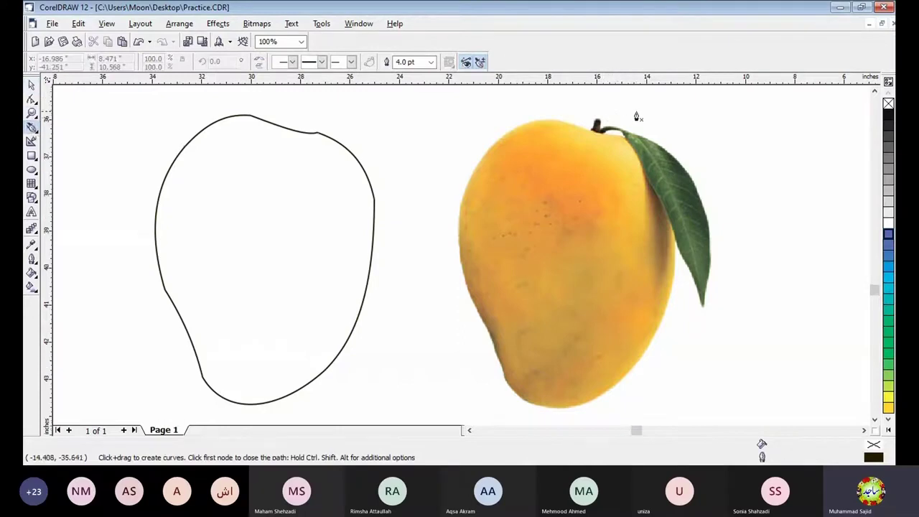
scroll(635, 117, "up", 1)
scroll(636, 117, "up", 1)
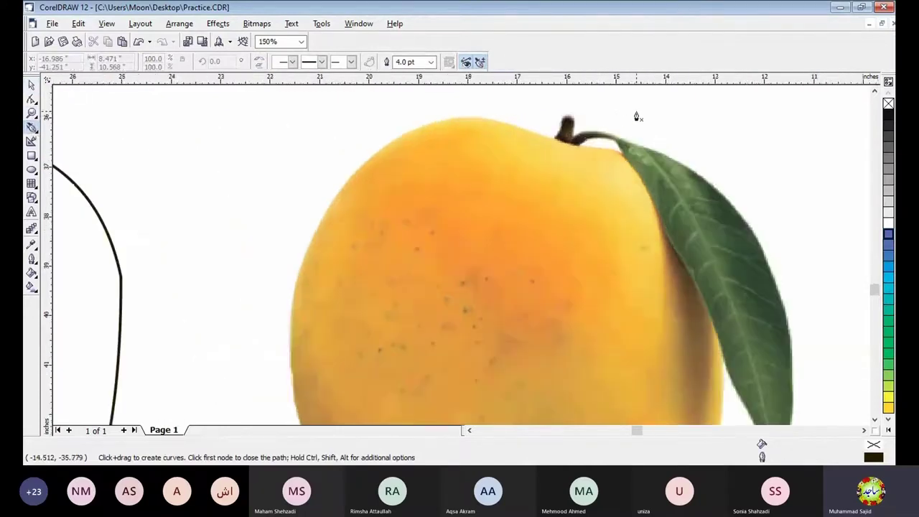
scroll(636, 117, "up", 1)
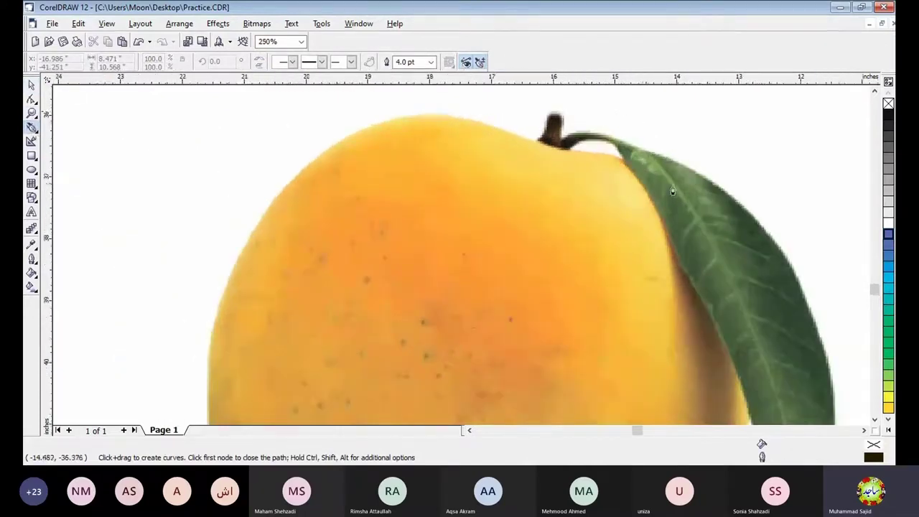
left_click(535, 141)
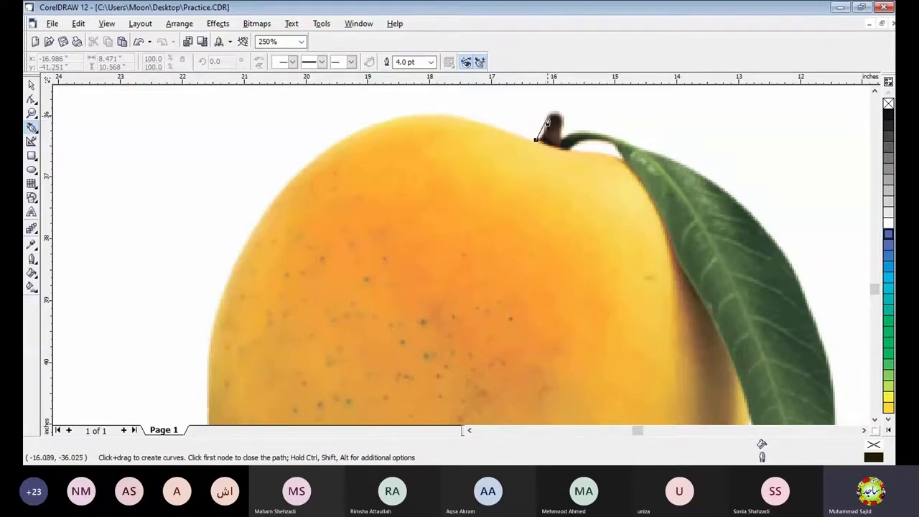
left_click(548, 113)
left_click(563, 110)
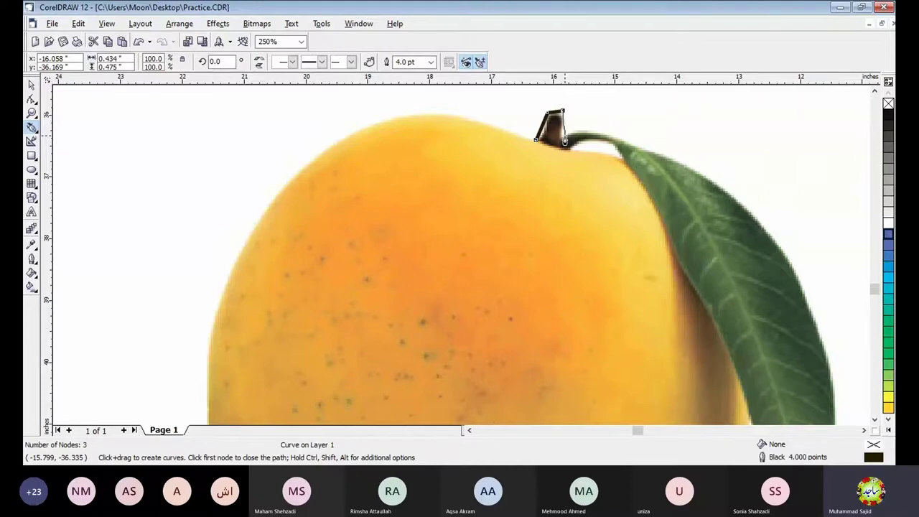
Extend the Pen outline from the stem's lower right corner along the top of the thin stalk to the leaf's upper edge
left_click_drag(564, 142, 616, 133)
left_click(617, 138)
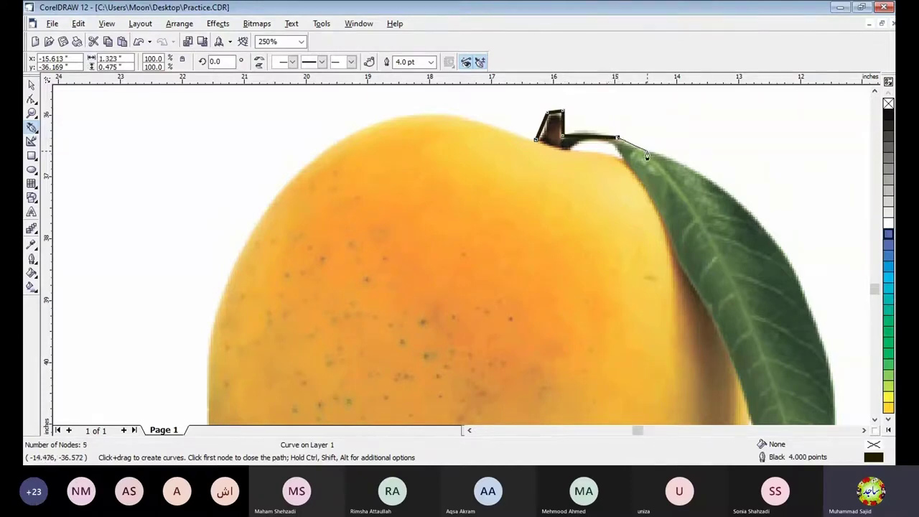
left_click(646, 152)
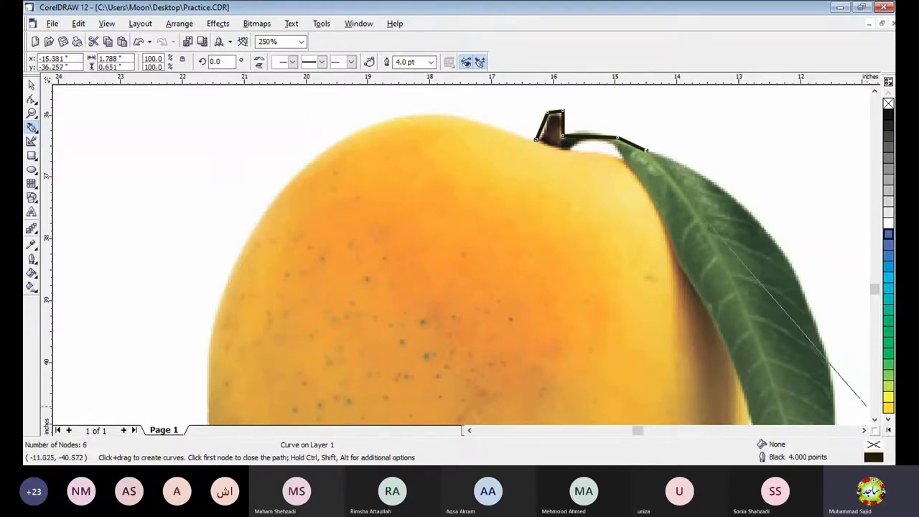
Continue the outline down the leaf's outer edge with three nodes, ending a little above the tip
left_click(874, 419)
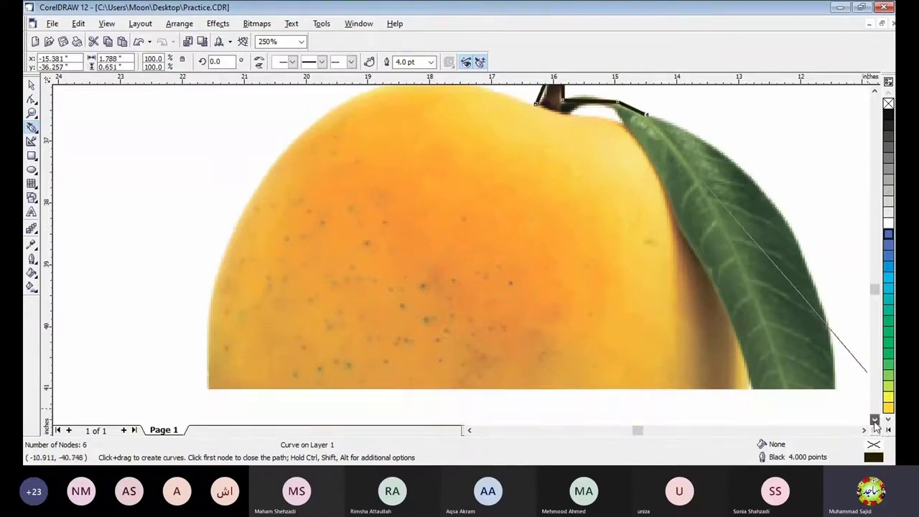
left_click(873, 92)
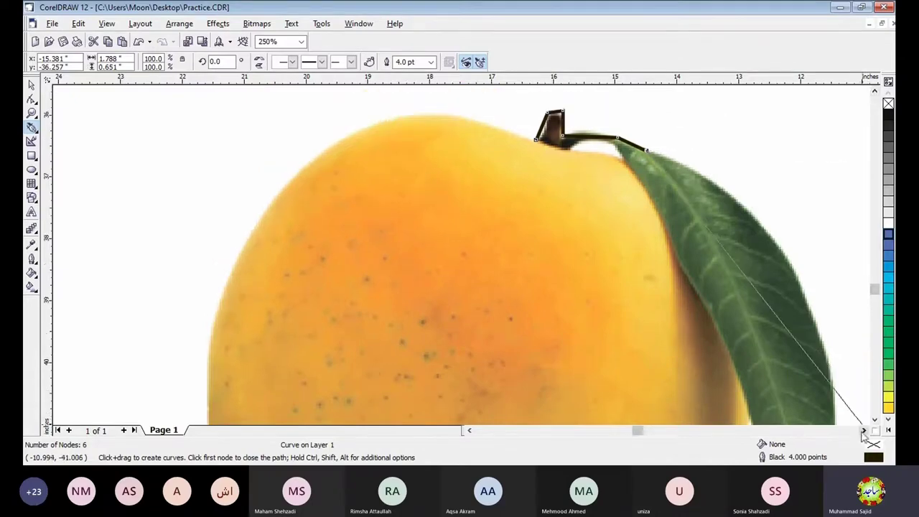
left_click(863, 430)
left_click(864, 430)
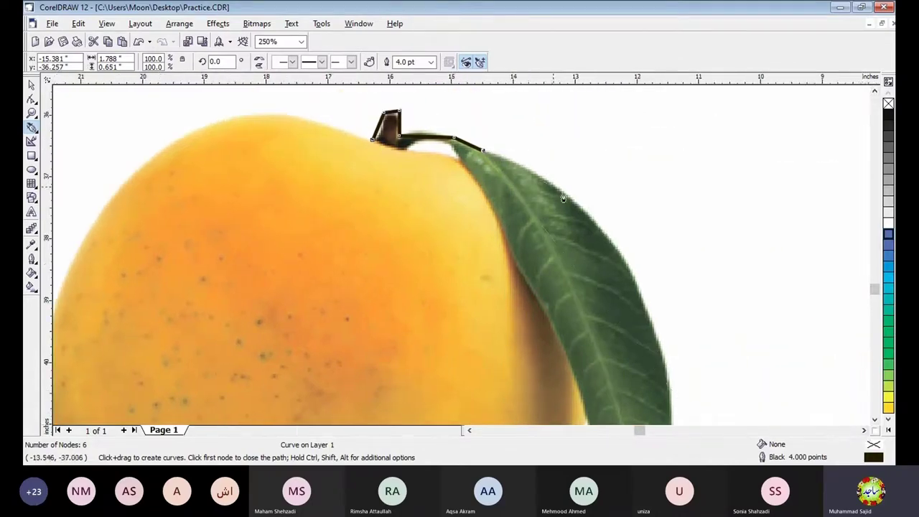
left_click(629, 271)
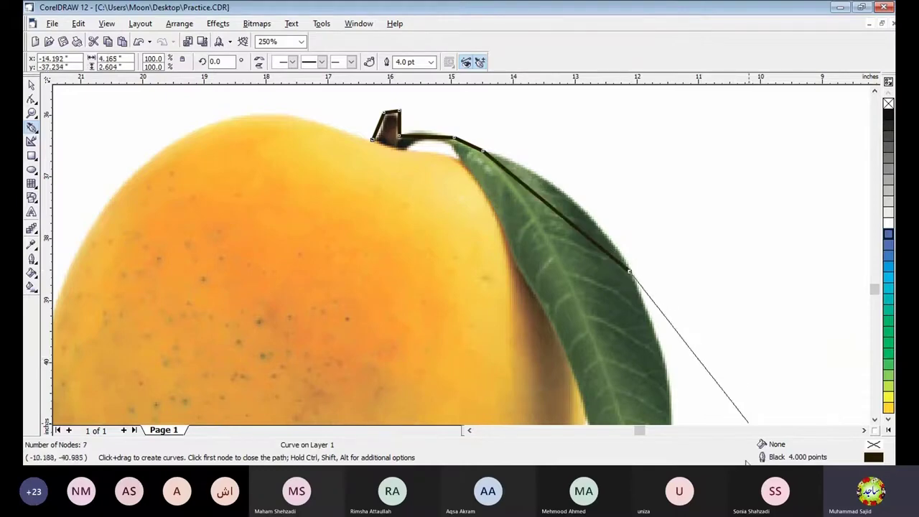
left_click(874, 419)
left_click(874, 419)
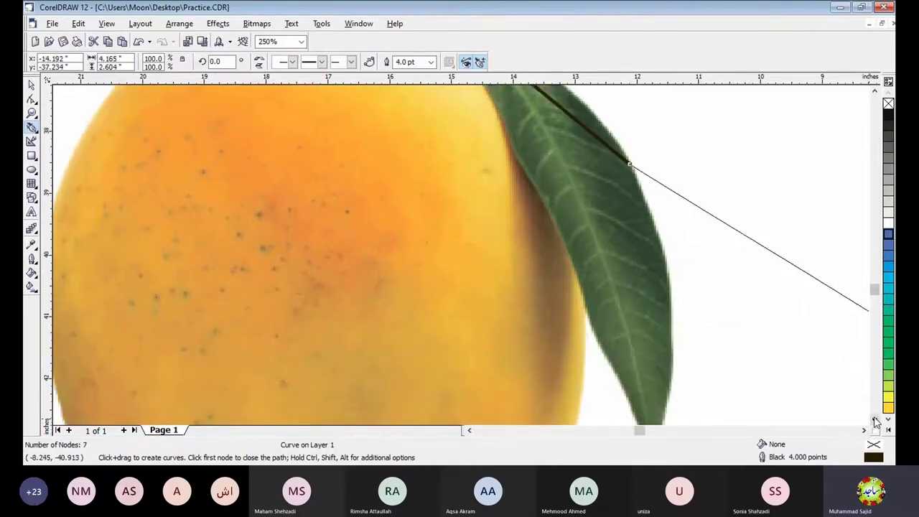
left_click(873, 419)
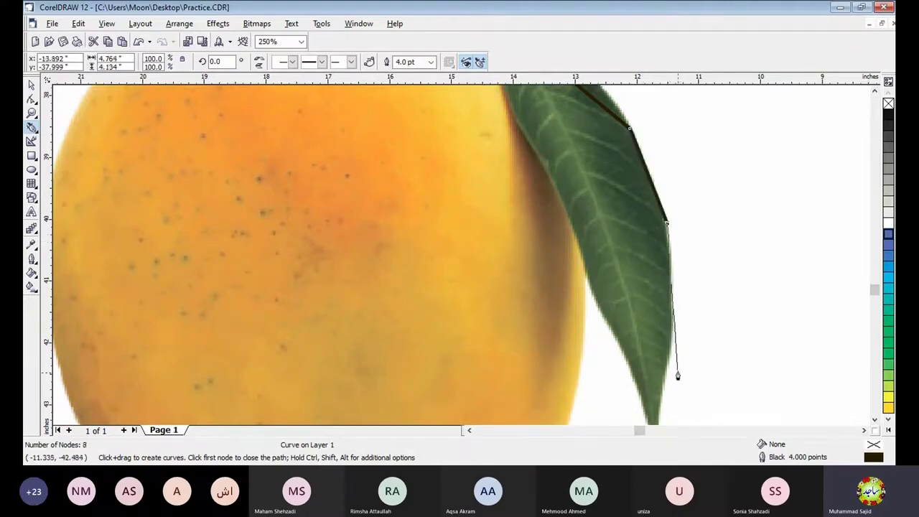
left_click(671, 338)
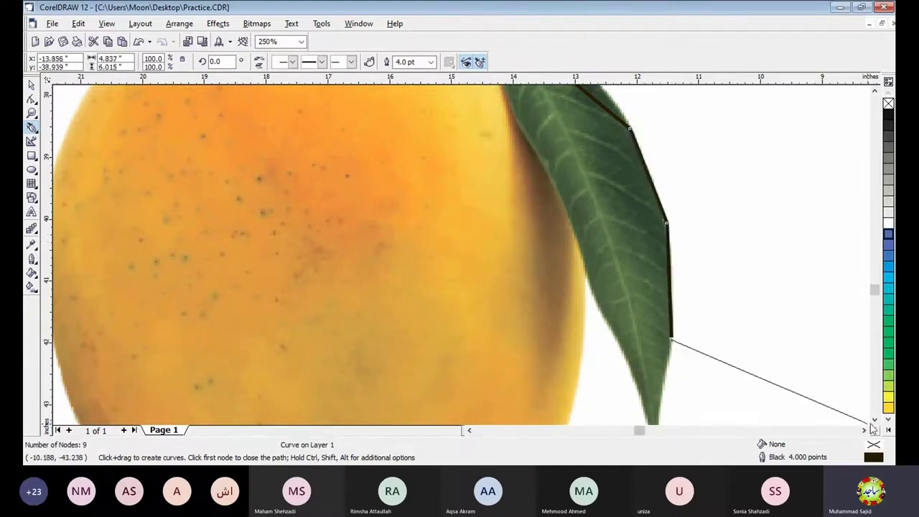
Take the outline around the leaf's tip with two nodes and back up to where the inner edge meets the mango
left_click(874, 419)
left_click(874, 419)
left_click(874, 419)
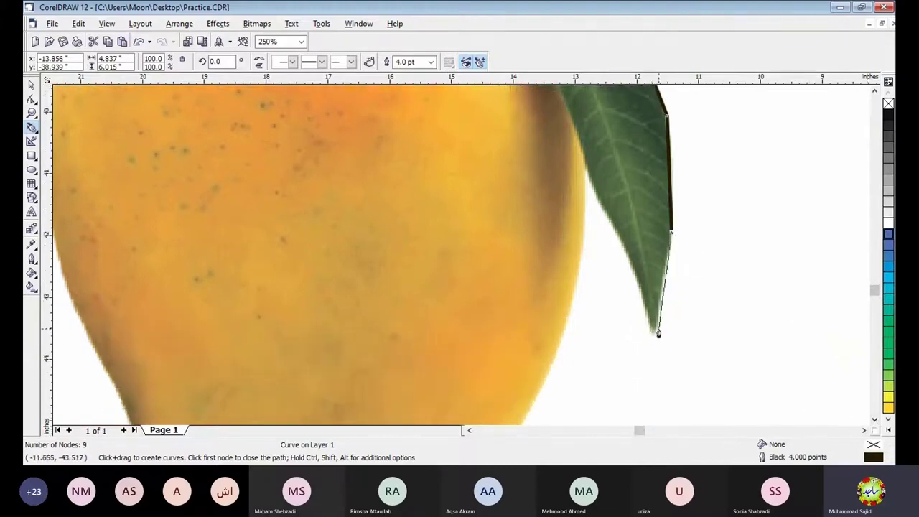
left_click(659, 332)
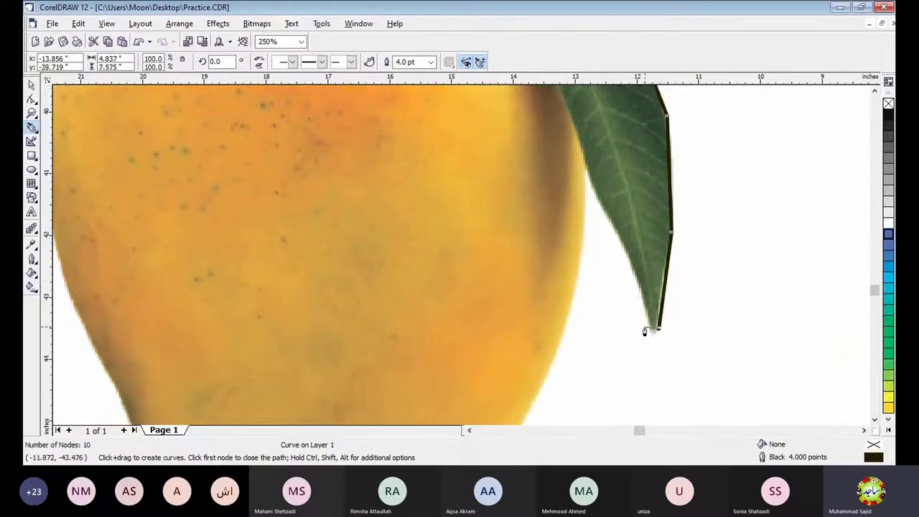
left_click(650, 328)
left_click(586, 171)
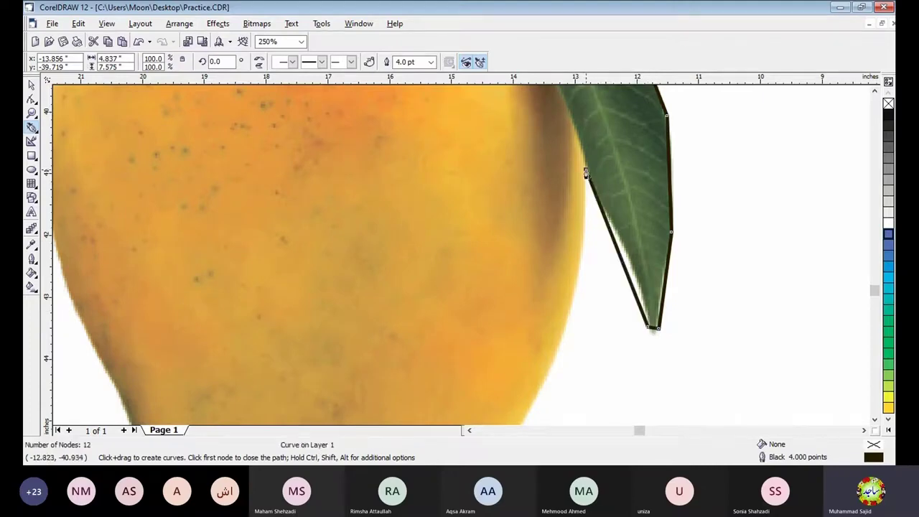
Continue the outline up the leaf's inner edge with three nodes, ending near the leaf's upper end
left_click(874, 91)
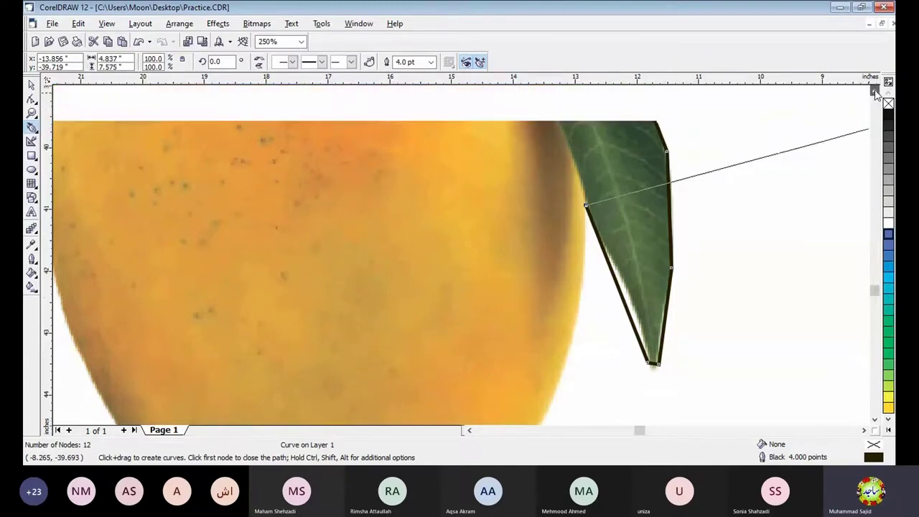
left_click(874, 91)
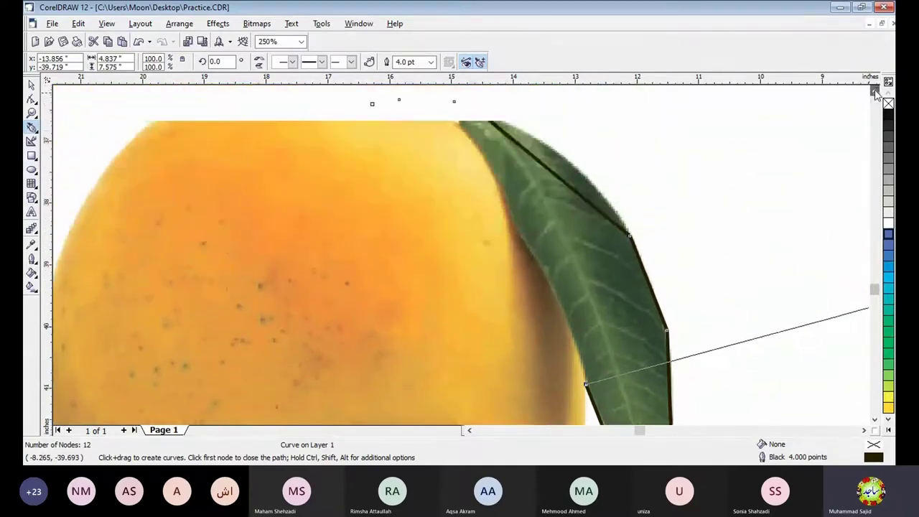
left_click(874, 91)
left_click(534, 261)
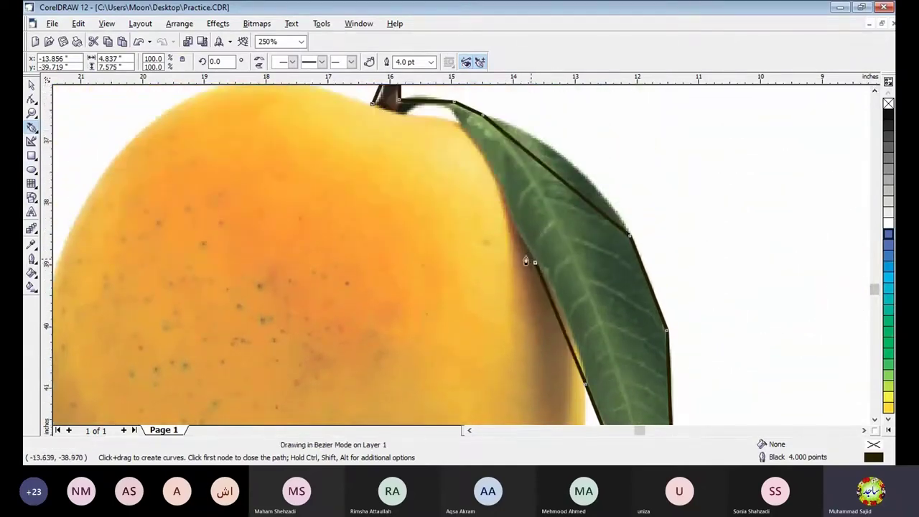
left_click(508, 215)
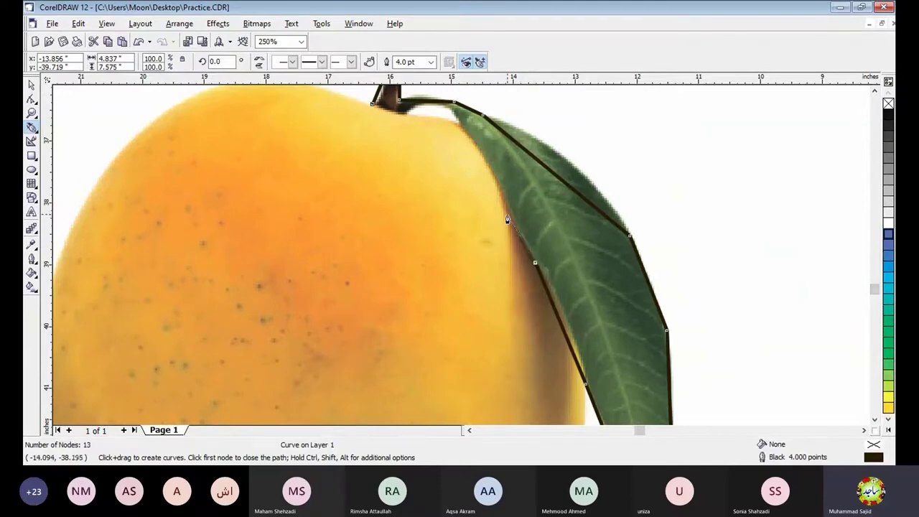
left_click(457, 126)
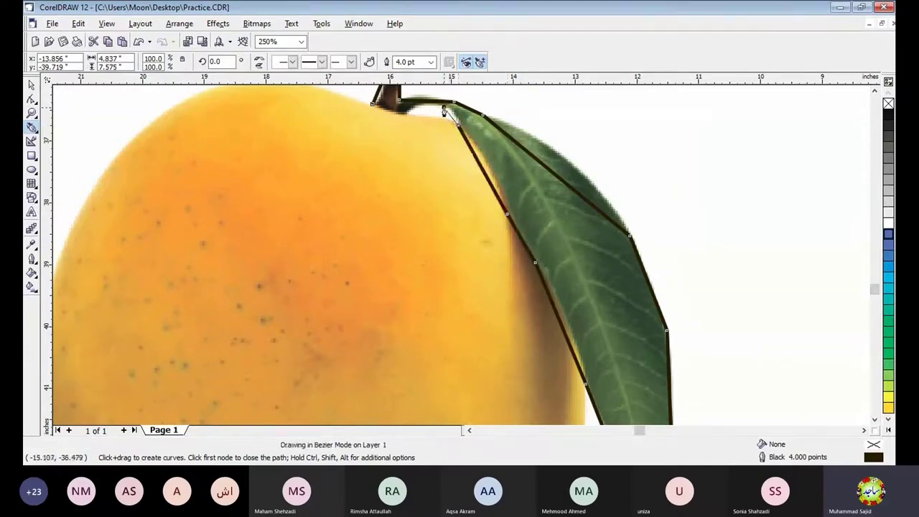
Trace the underside of the stalk and the stem's base, and close the outline at its starting node
left_click(444, 109)
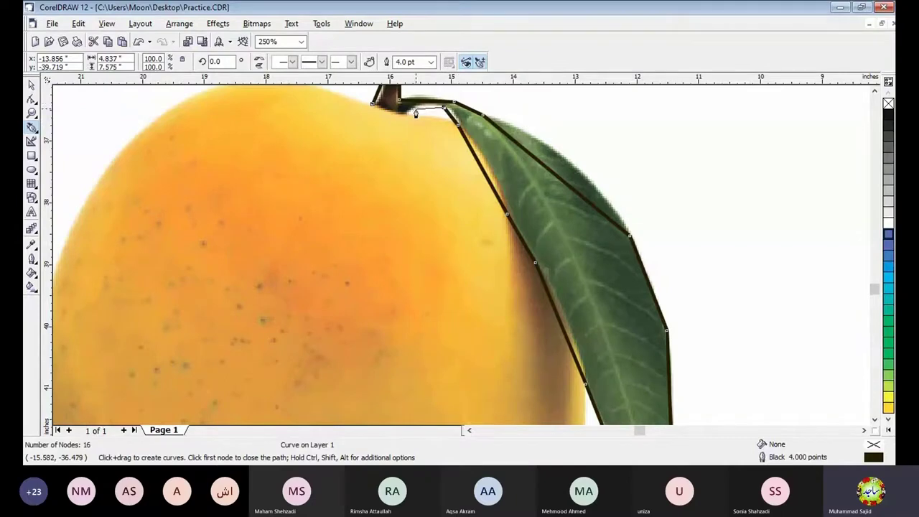
left_click(414, 111)
left_click(389, 117)
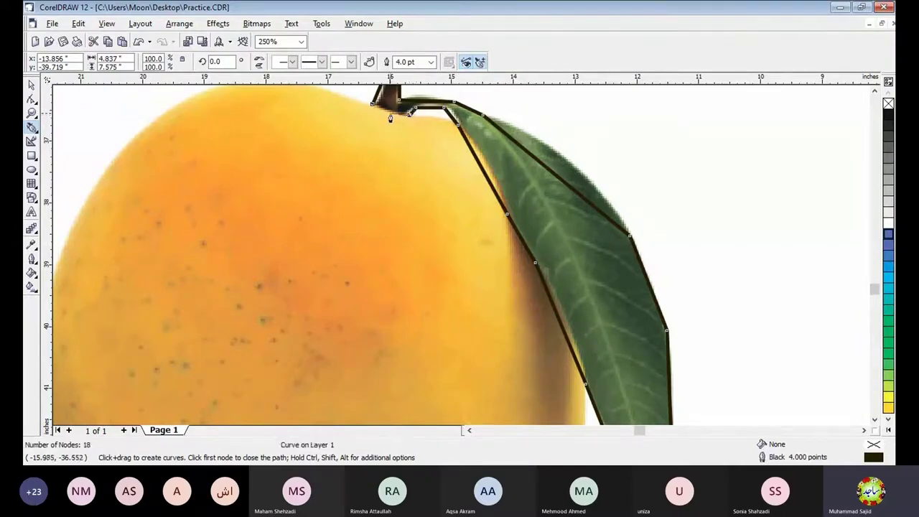
left_click(373, 107)
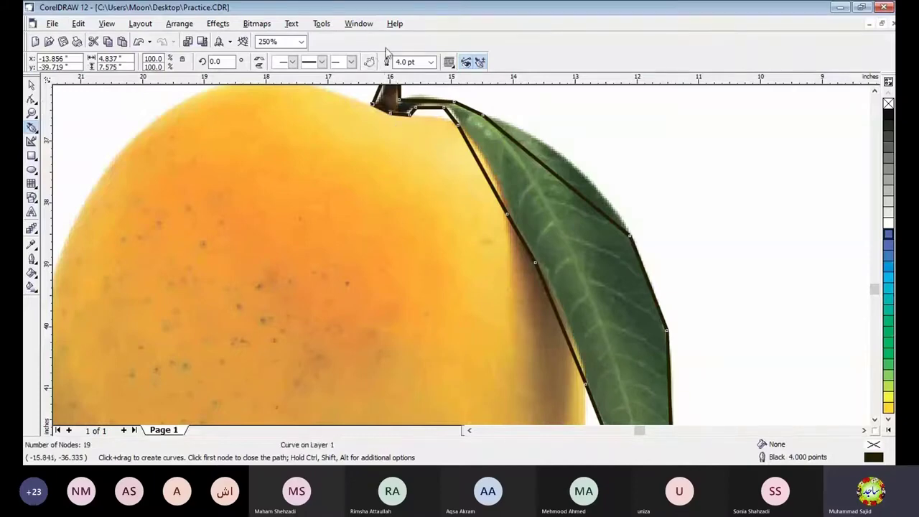
Set the stem-and-leaf outline's width to 2.0 pt
left_click(420, 61)
left_click(431, 63)
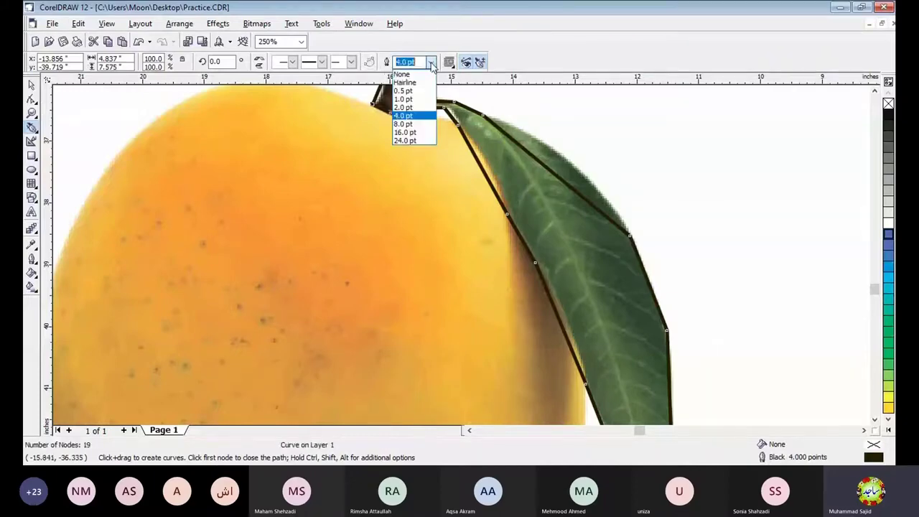
left_click(403, 107)
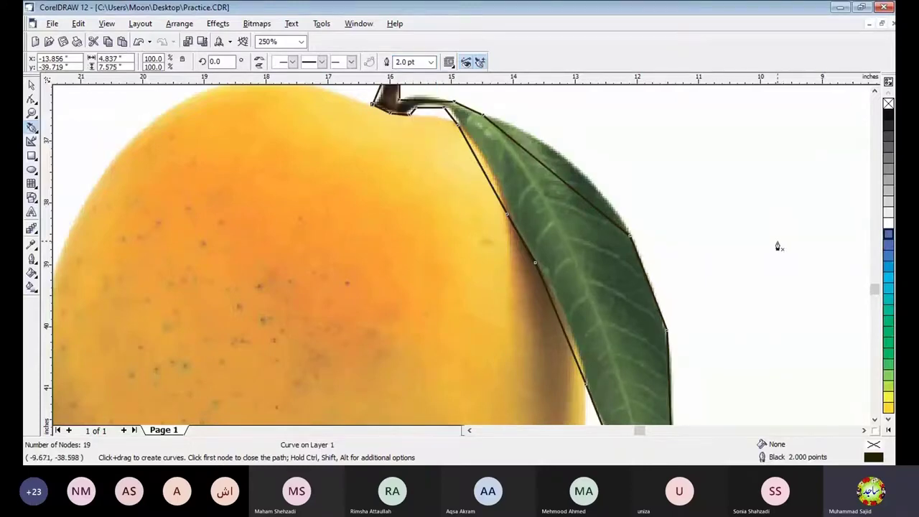
Examine the closed stem-and-leaf outline against the mango image, from the stem down to the leaf's tip
scroll(775, 246, "down", 1)
scroll(775, 246, "down", 1)
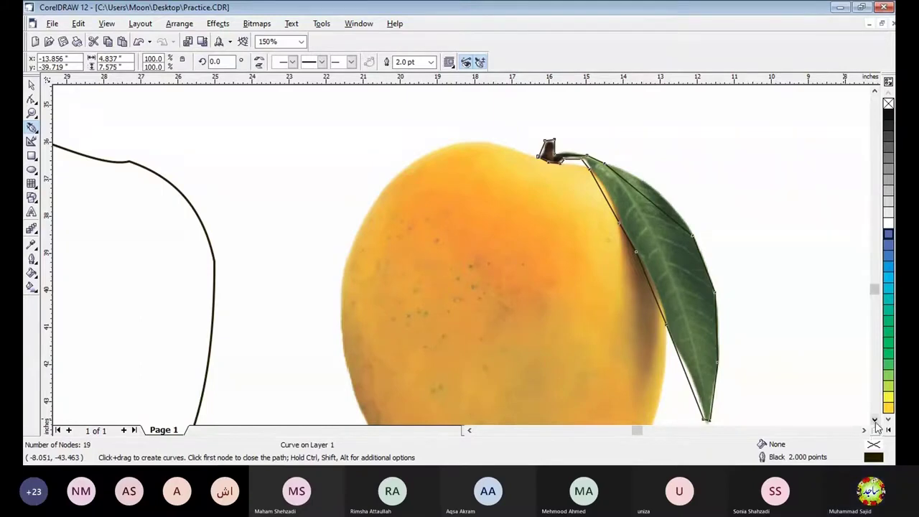
scroll(869, 431, "down", 2)
scroll(867, 432, "right", 2)
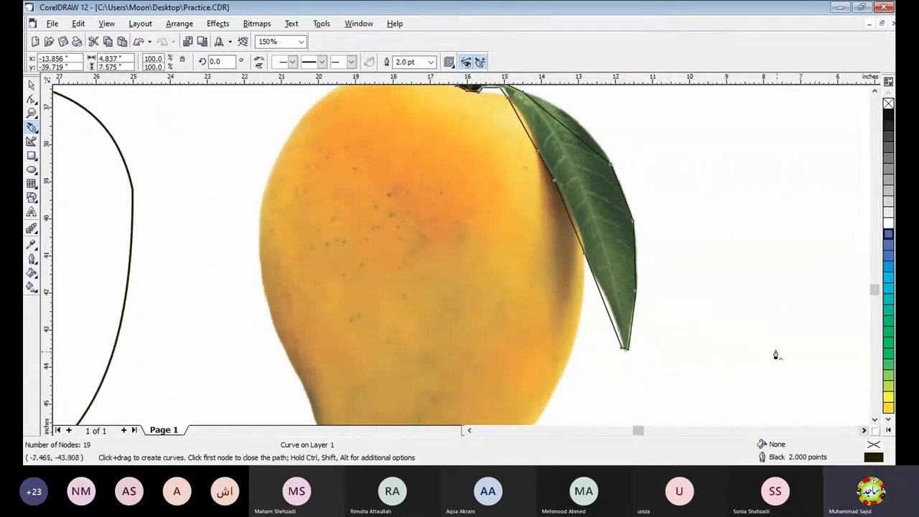
scroll(776, 353, "down", 2)
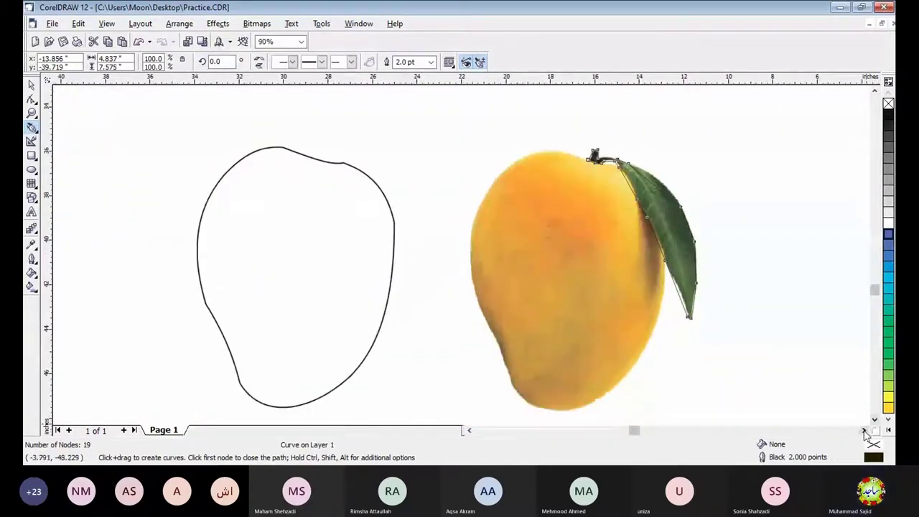
scroll(869, 427, "right", 3)
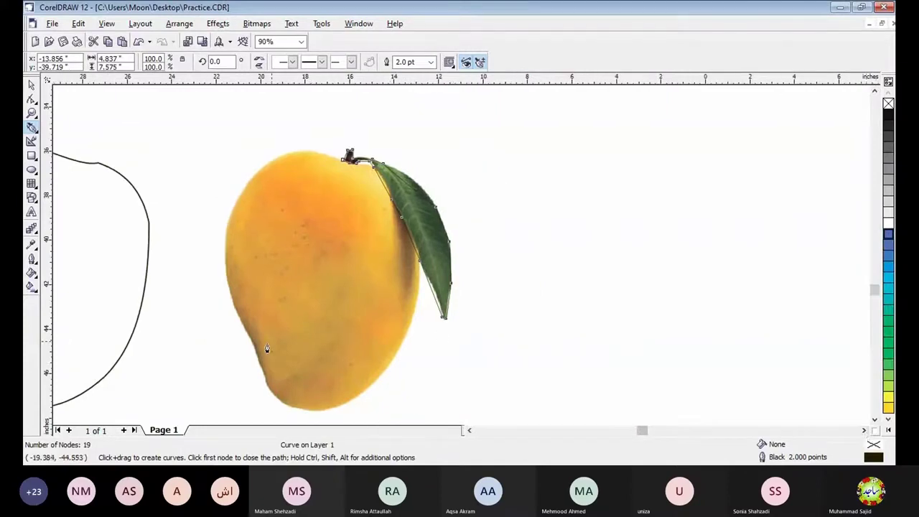
scroll(234, 328, "up", 3)
scroll(266, 314, "down", 2)
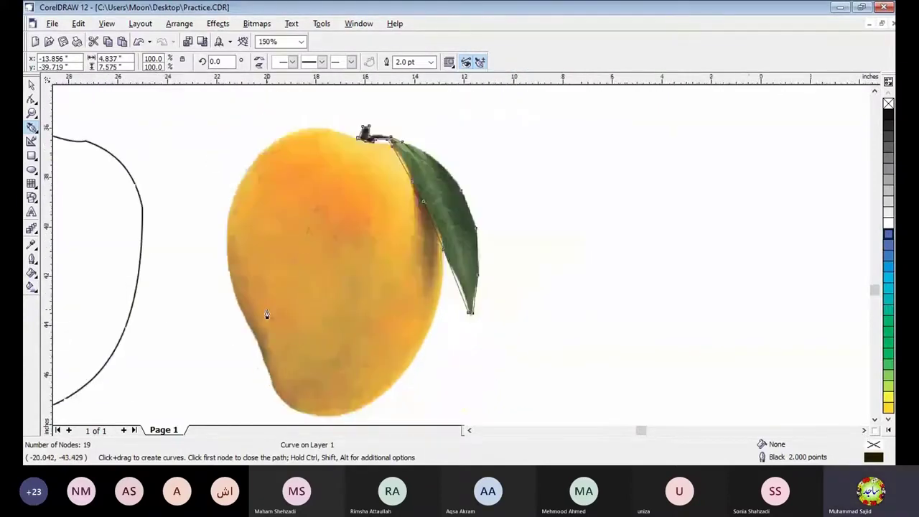
scroll(267, 313, "up", 2)
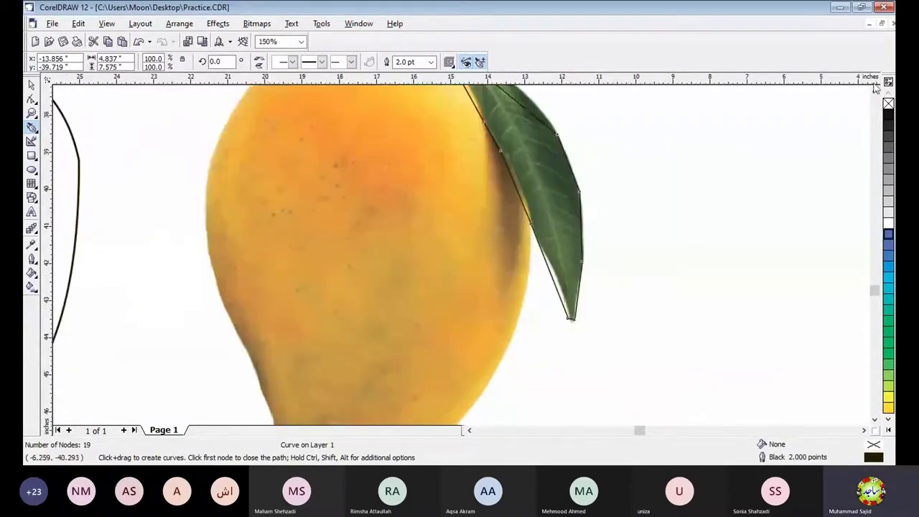
scroll(422, 178, "up", 2)
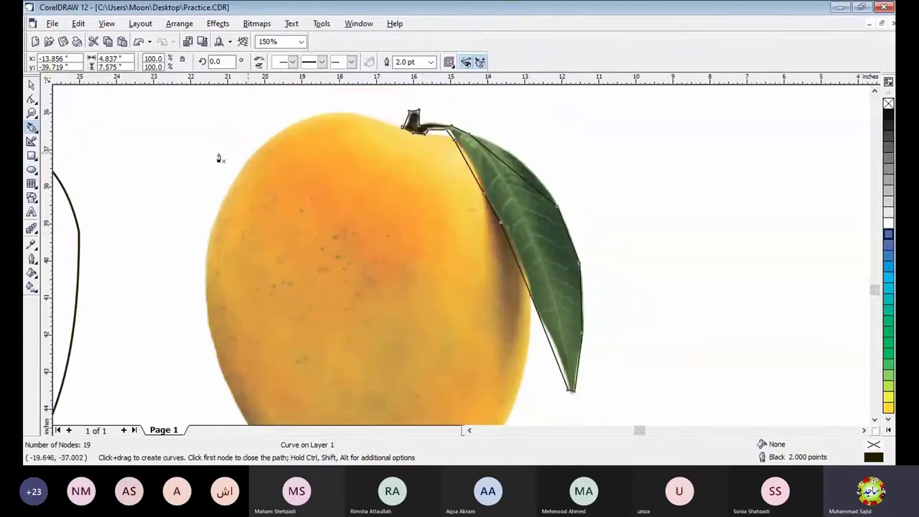
With the Shape tool, convert the outline's lower inner leaf segment above the tip to a curve and bend it onto the leaf's edge
left_click(32, 101)
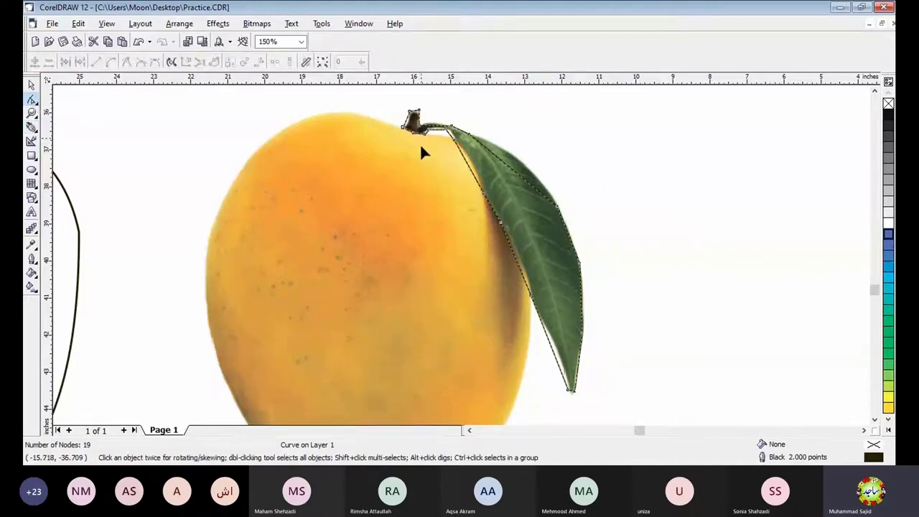
left_click(554, 355)
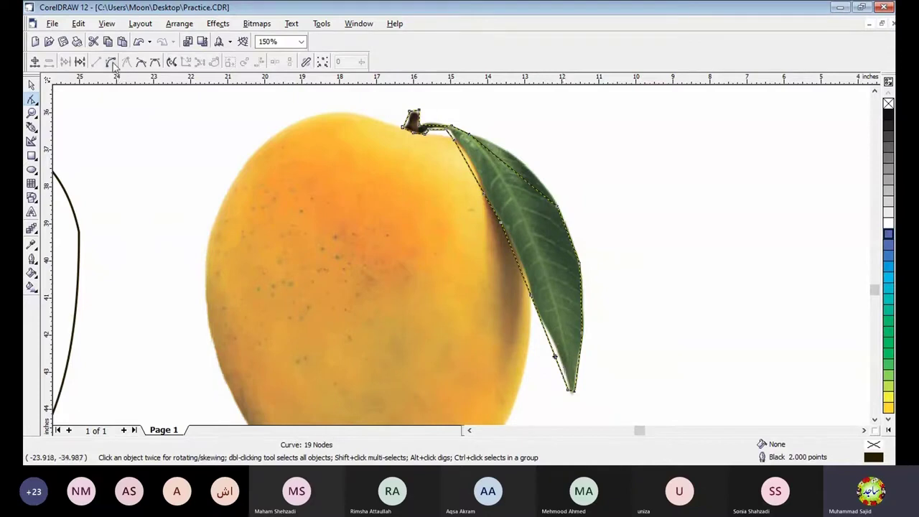
left_click(530, 294)
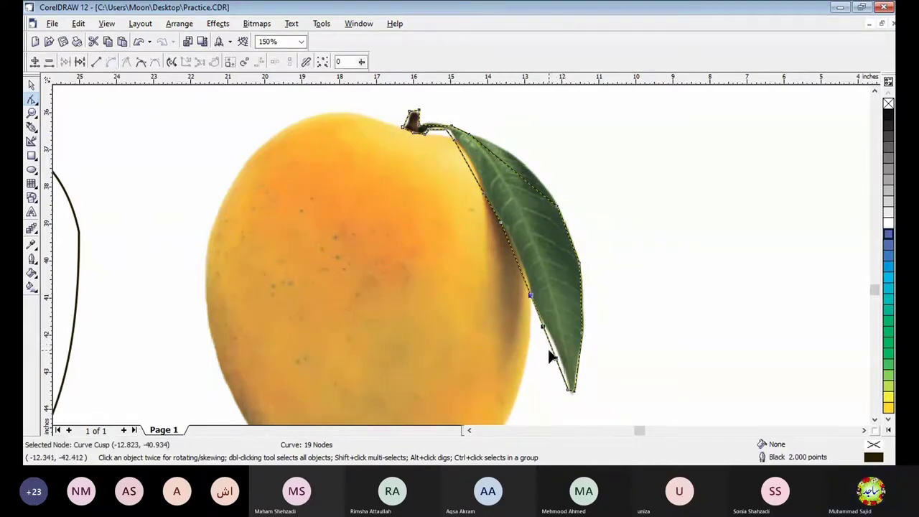
left_click_drag(552, 349, 559, 353)
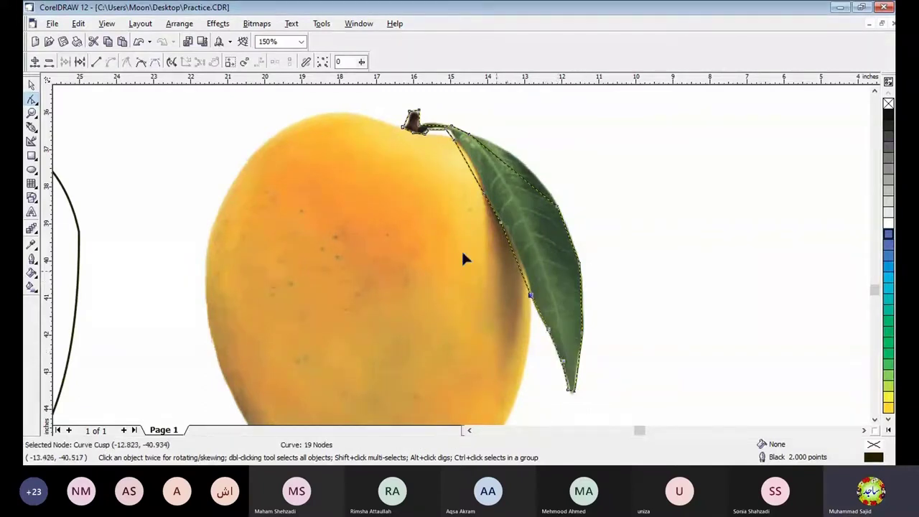
Convert the next inner leaf segment, over the mango's shaded side, to a curve and bend it onto the leaf's edge
left_click(513, 254)
left_click(111, 63)
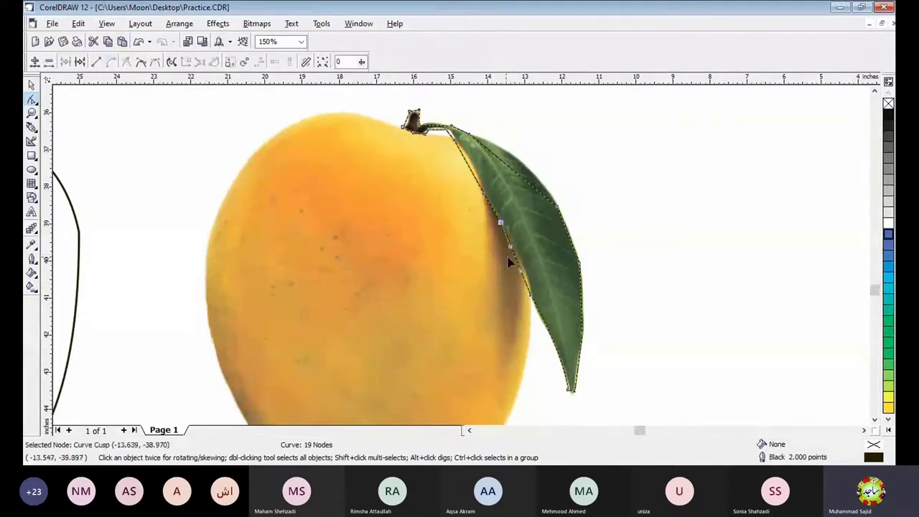
left_click_drag(518, 263, 526, 273)
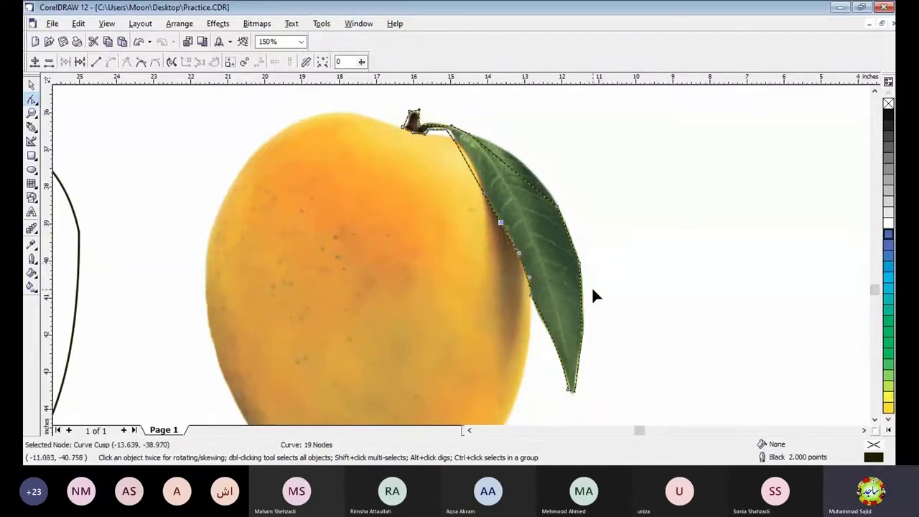
Convert the uppermost inner leaf segment, just below the leaf's base, to a curve and bend it onto the leaf's edge
left_click(471, 172)
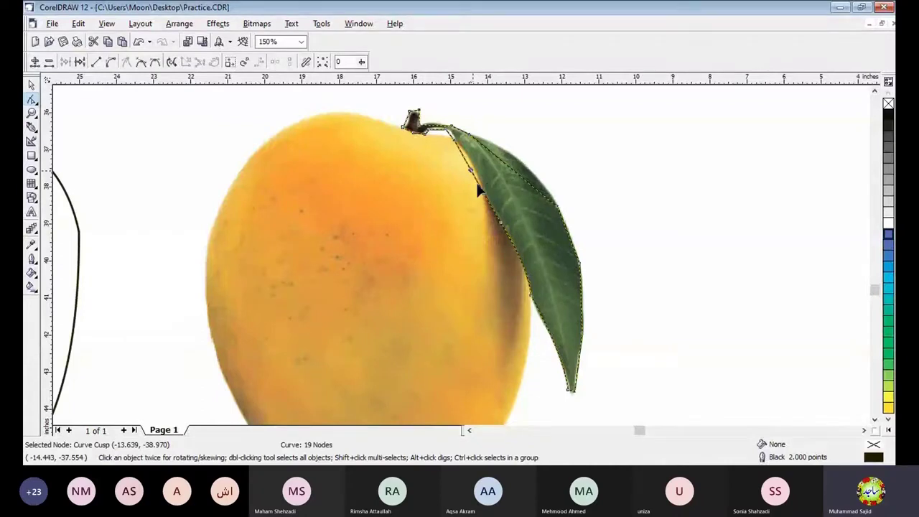
left_click(107, 61)
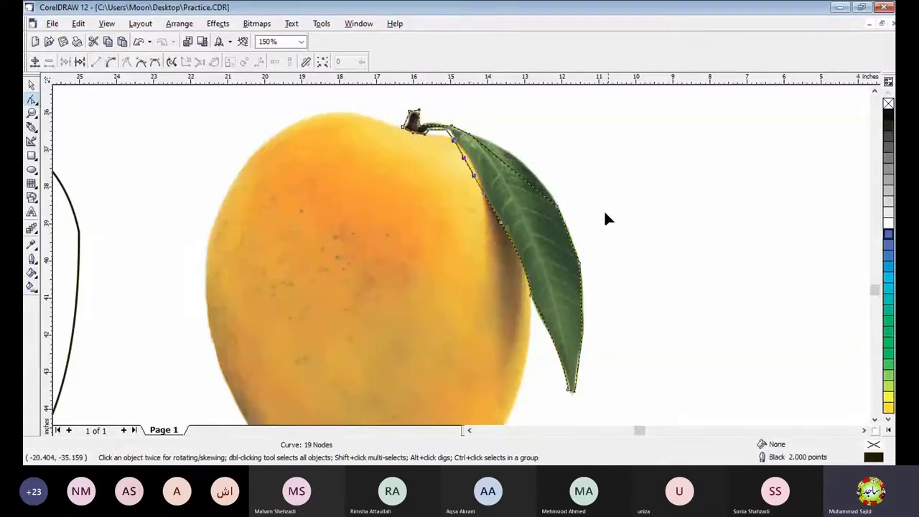
left_click_drag(472, 174, 474, 168)
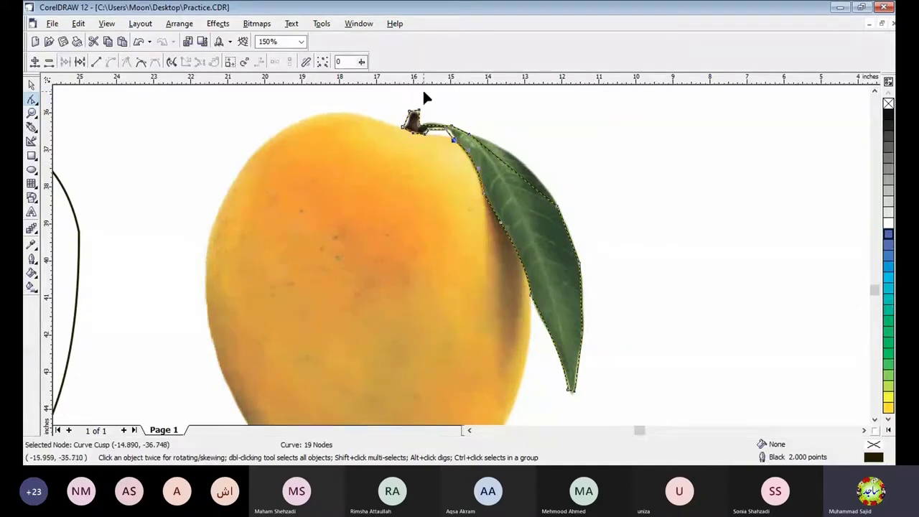
Convert the short segment joining the leaf's base to the underside of the stalk to a curve and round it onto the image
scroll(431, 93, "up", 1)
scroll(433, 98, "up", 2)
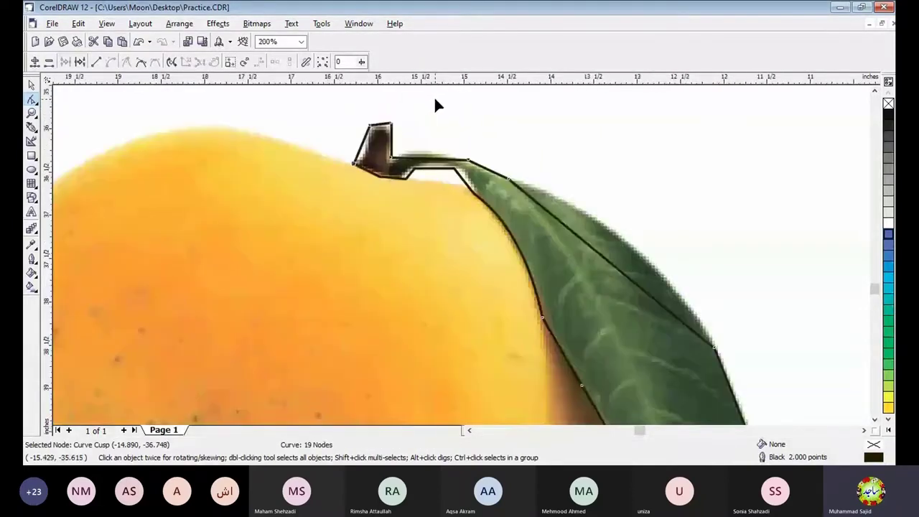
scroll(436, 100, "up", 1)
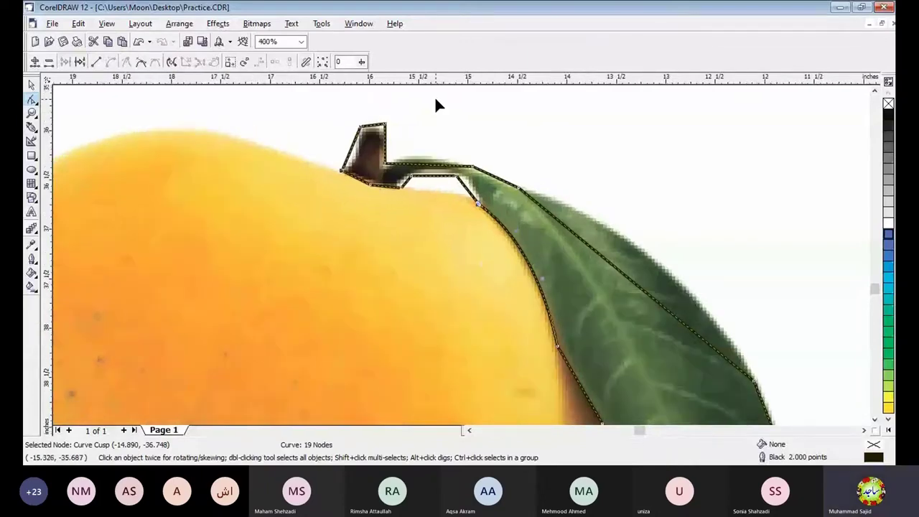
left_click(468, 191)
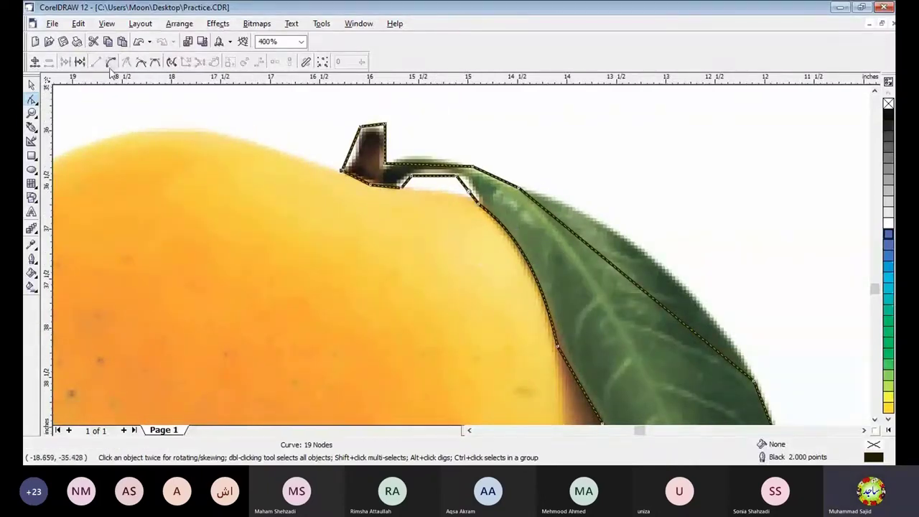
left_click(455, 191)
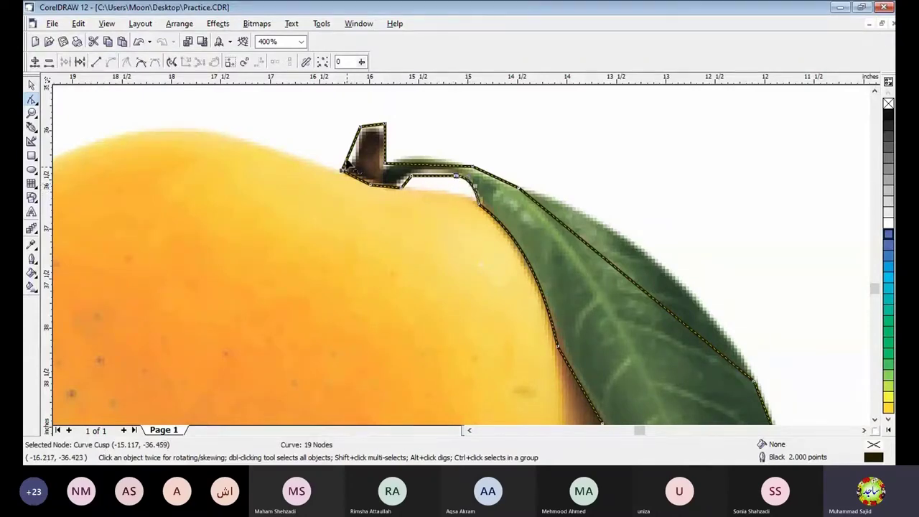
Convert the brown stem's outer side to a curve, bend it inward onto the image, and adjust the stem's top edge
left_click(352, 149)
left_click(111, 62)
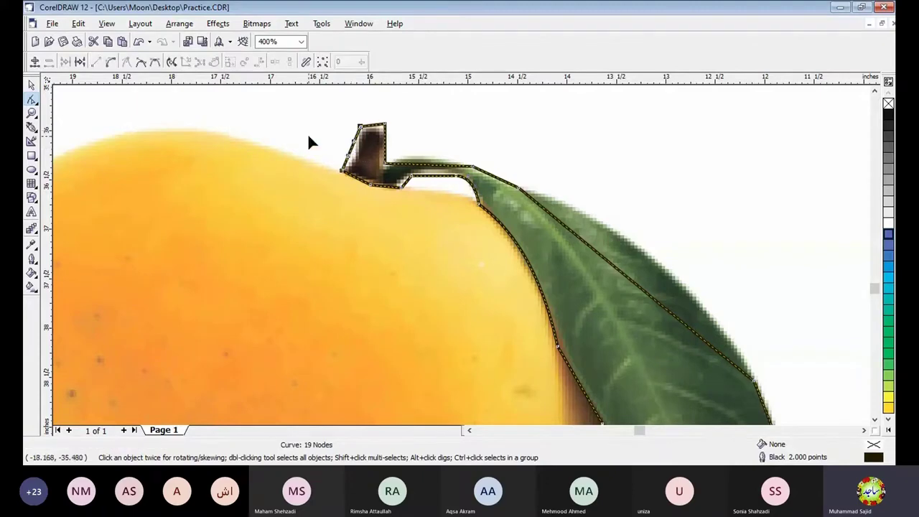
left_click_drag(348, 154, 378, 137)
left_click(372, 133)
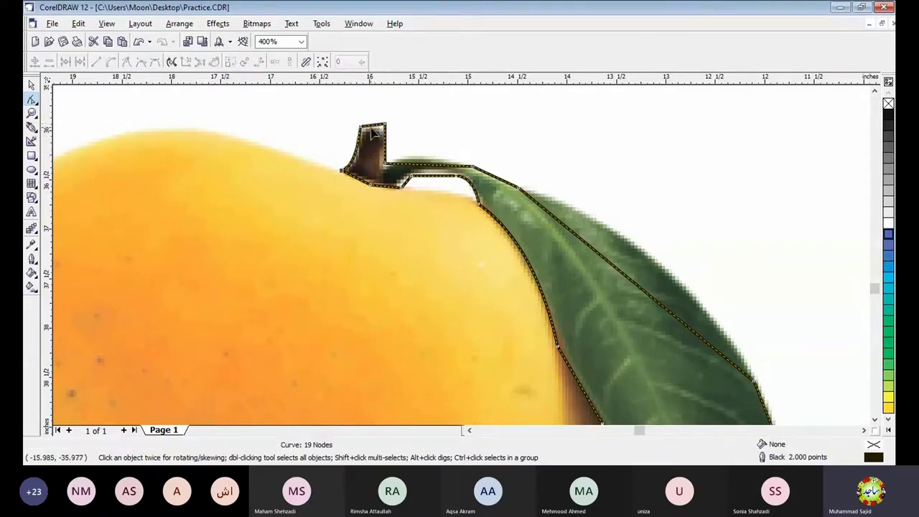
left_click(371, 130)
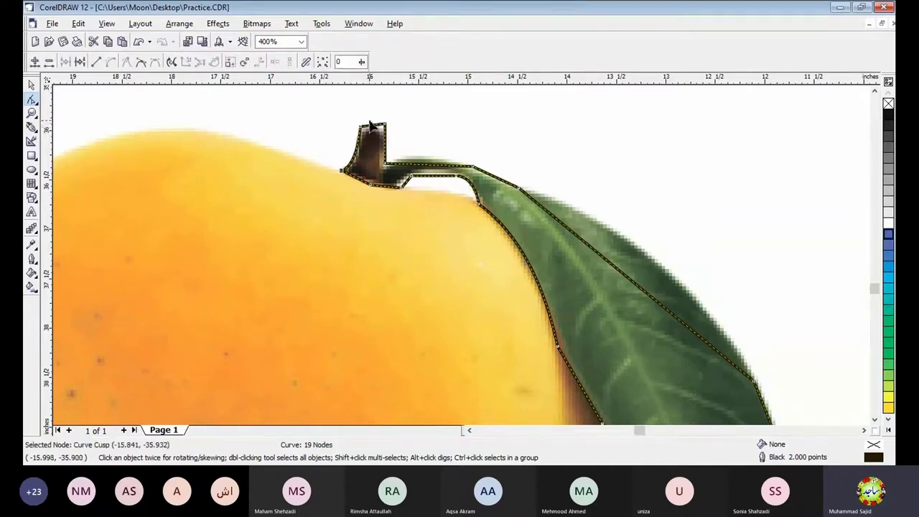
left_click(374, 129)
left_click_drag(374, 127, 372, 123)
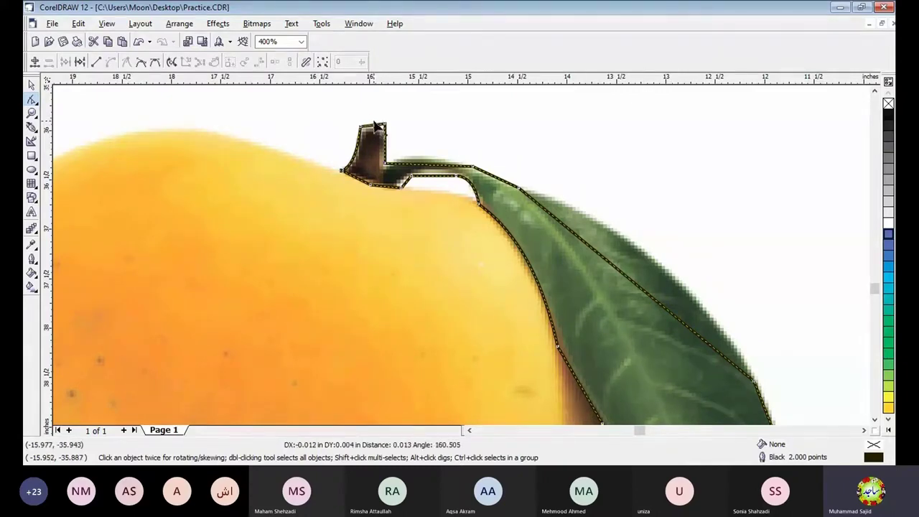
Convert the stalk's upper segment between stem and leaf to a curve and arch it onto the stalk's edge
left_click(435, 164)
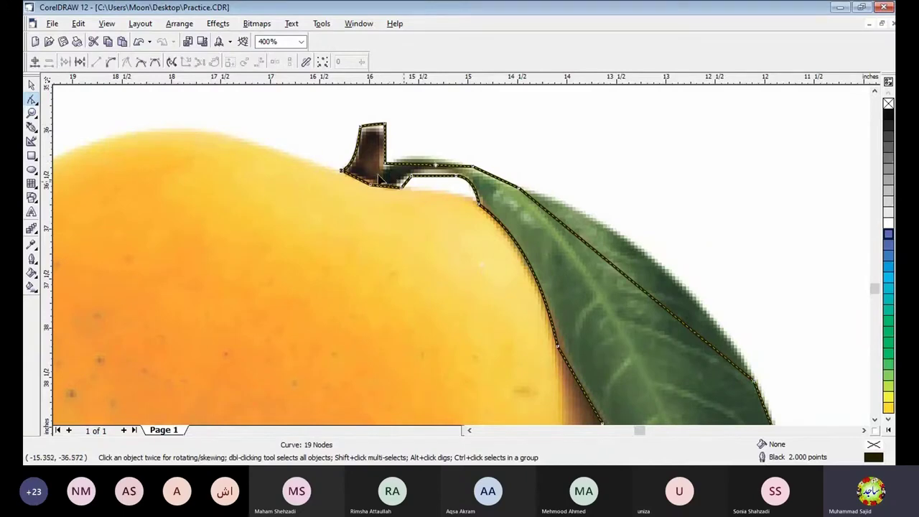
left_click(111, 63)
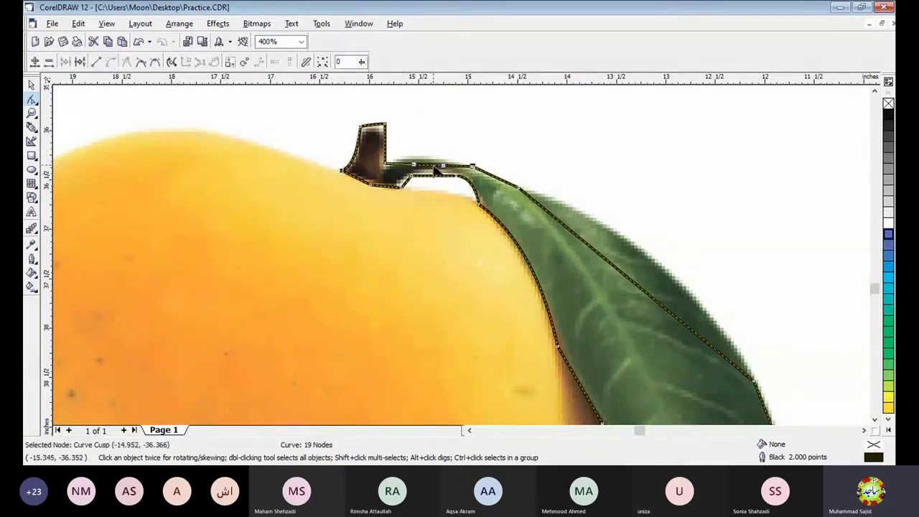
left_click_drag(435, 170, 430, 162)
Convert the long upper segment of the outer leaf side to a curve and bend it out onto the leaf's edge
left_click(623, 274)
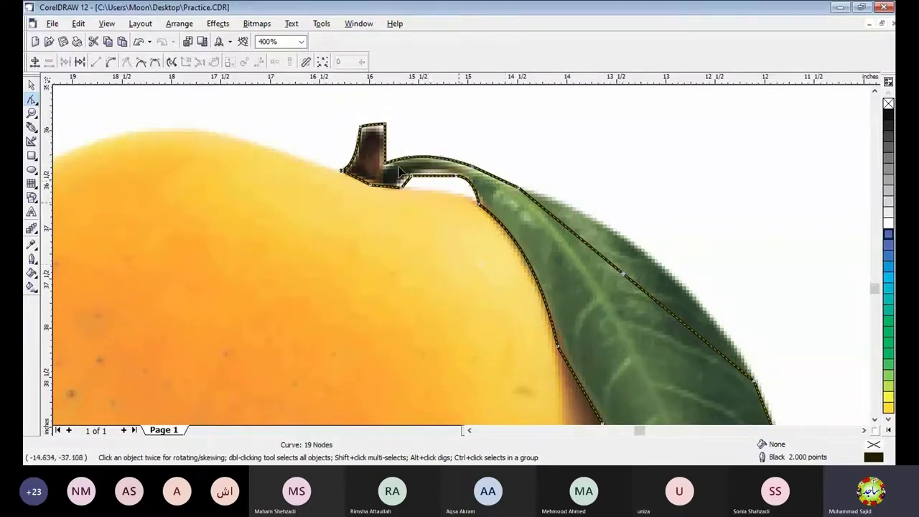
left_click(641, 296)
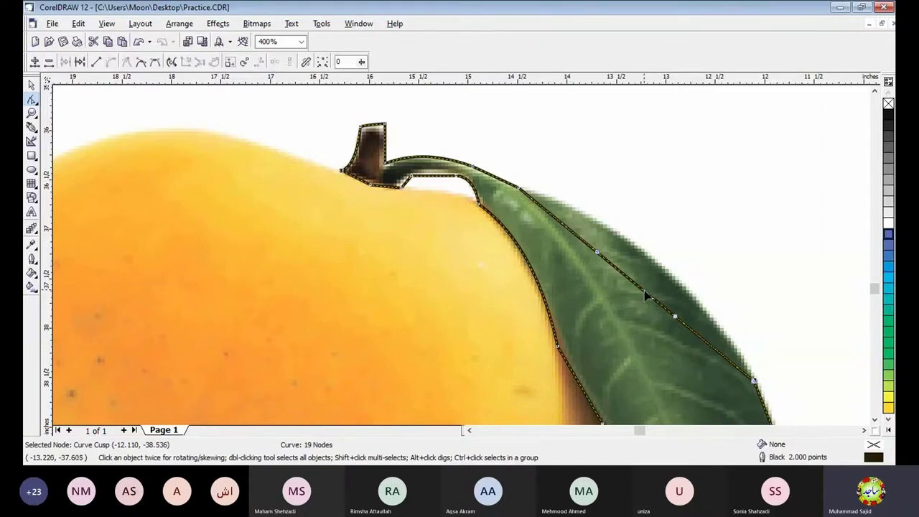
left_click_drag(644, 290, 656, 264)
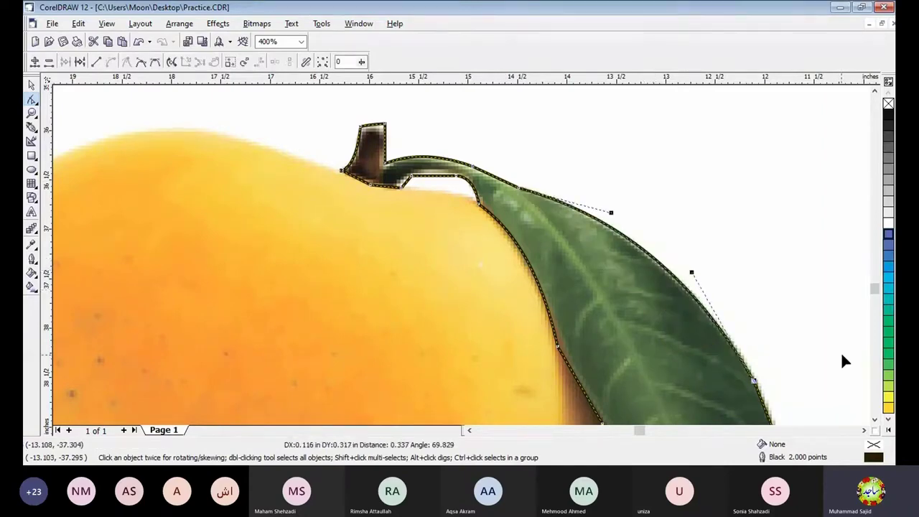
Convert the next outer leaf segment, around the leaf's middle, to a curve and bend it slightly onto the leaf's edge
left_click(873, 421)
left_click(873, 421)
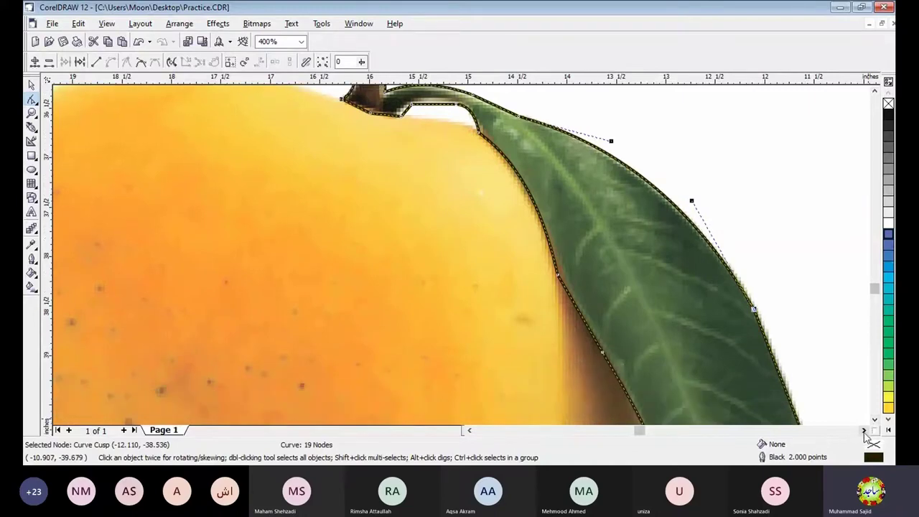
left_click(864, 430)
left_click(864, 430)
left_click(874, 421)
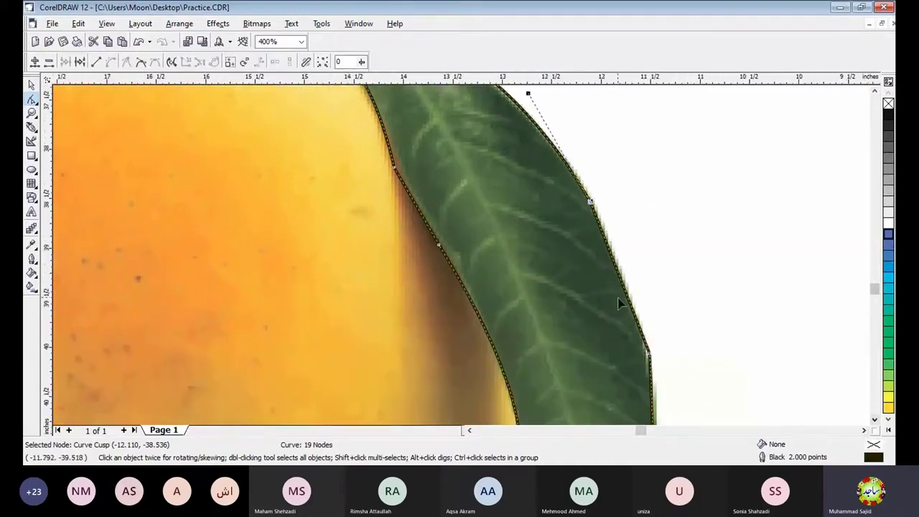
left_click(622, 284)
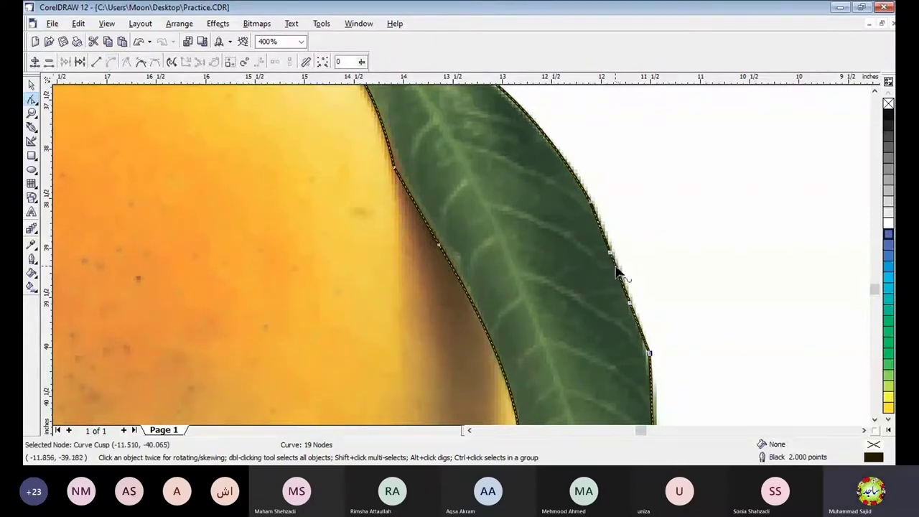
left_click_drag(616, 267, 616, 257)
Convert the nearly vertical outer segment of the leaf's lower half to a curve and bulge it onto the leaf's edge
left_click(874, 419)
left_click(875, 418)
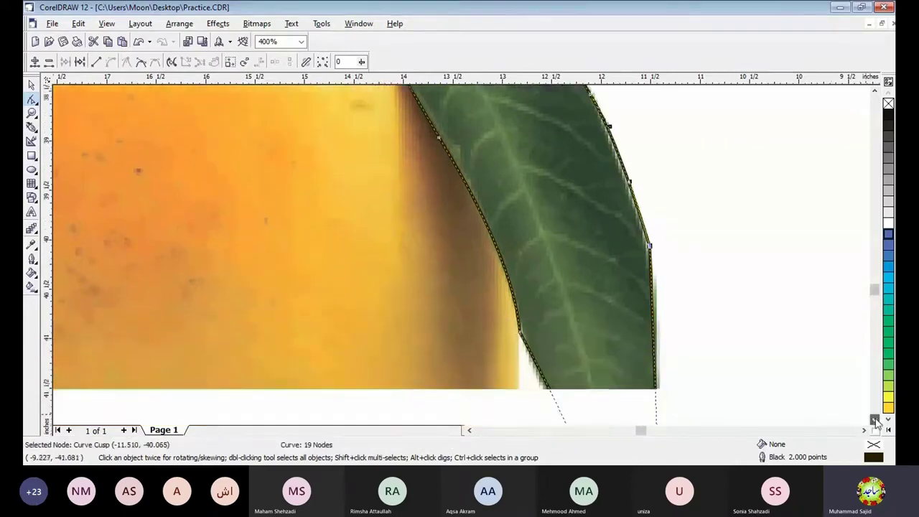
left_click(874, 418)
left_click(874, 419)
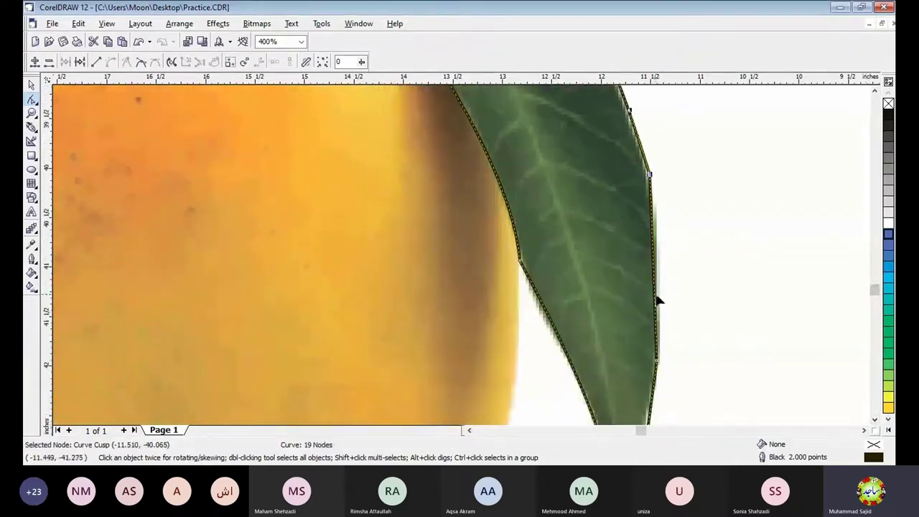
left_click(653, 280)
left_click(112, 63)
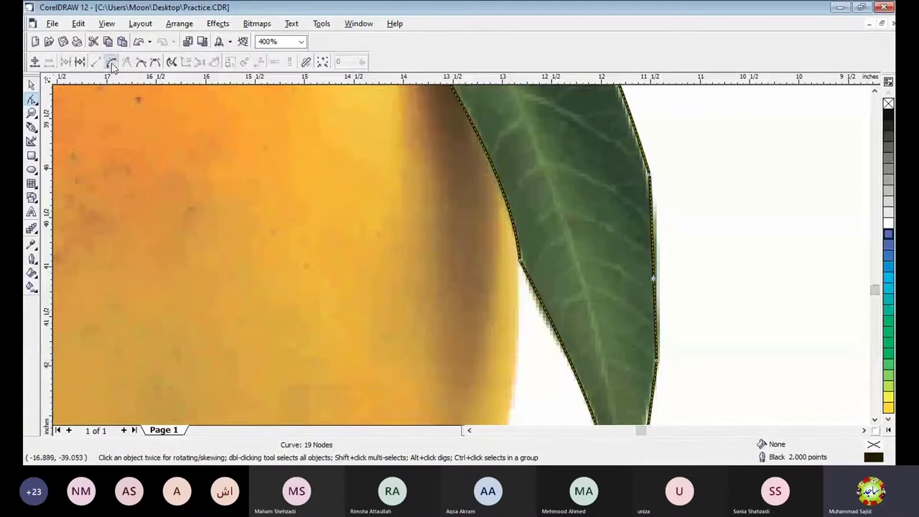
left_click_drag(657, 267, 659, 262)
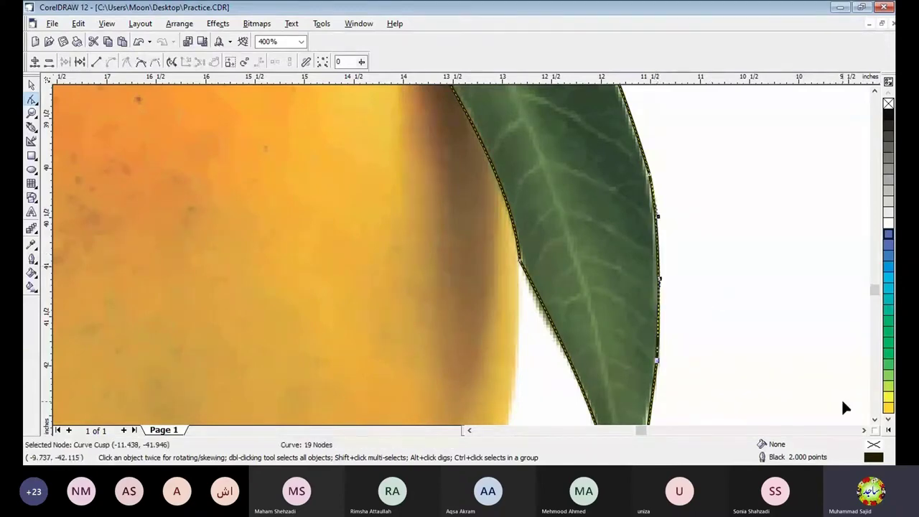
Convert the last outer segment running down to the leaf's tip to a curve and bend it inward onto the leaf's edge
left_click(875, 419)
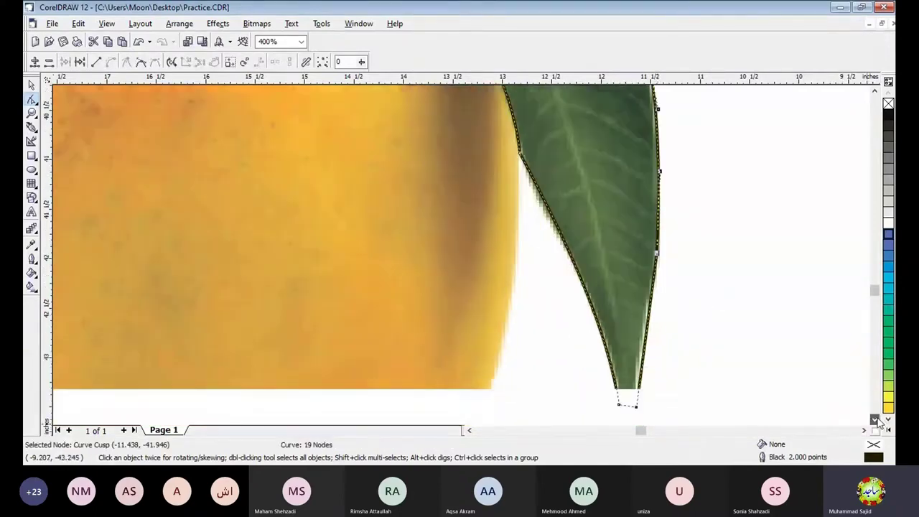
left_click(648, 286)
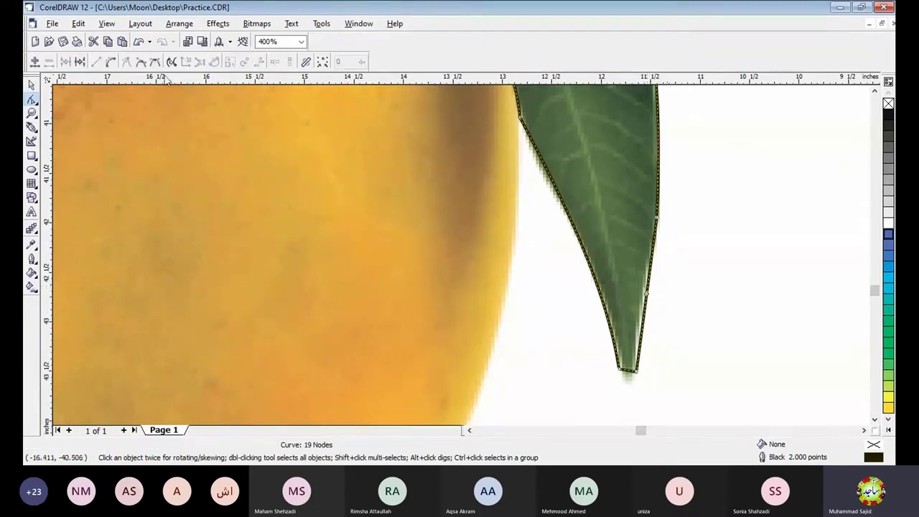
left_click_drag(647, 297, 642, 323)
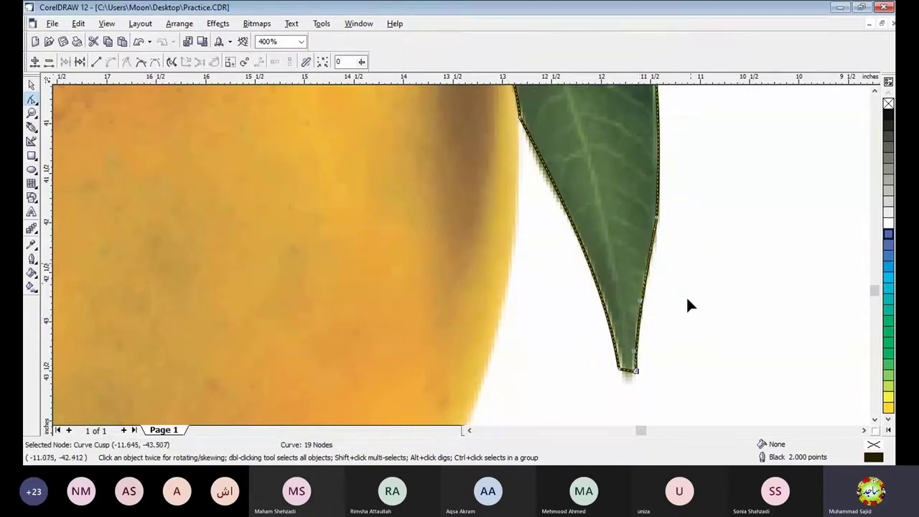
Convert the short closing segment at the leaf's tip to a curve and pull it down into a rounded point
left_click(627, 371)
left_click(110, 62)
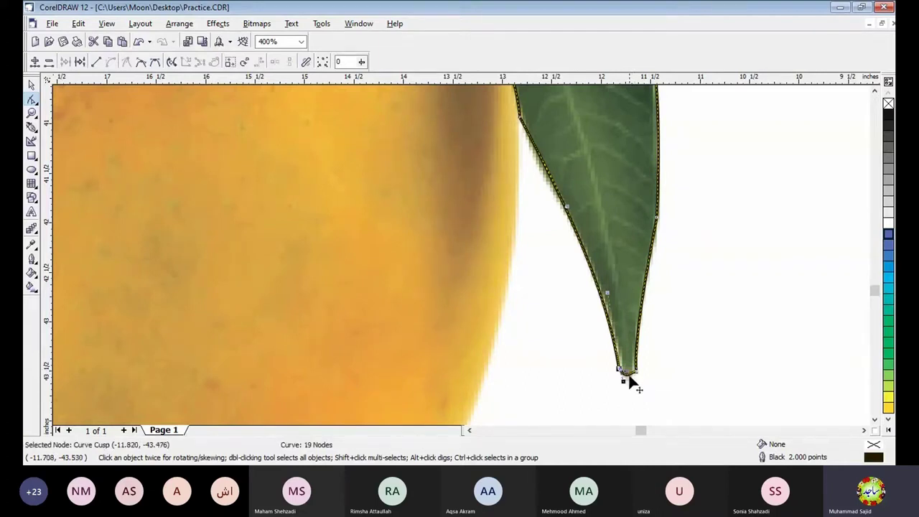
left_click_drag(622, 380, 628, 388)
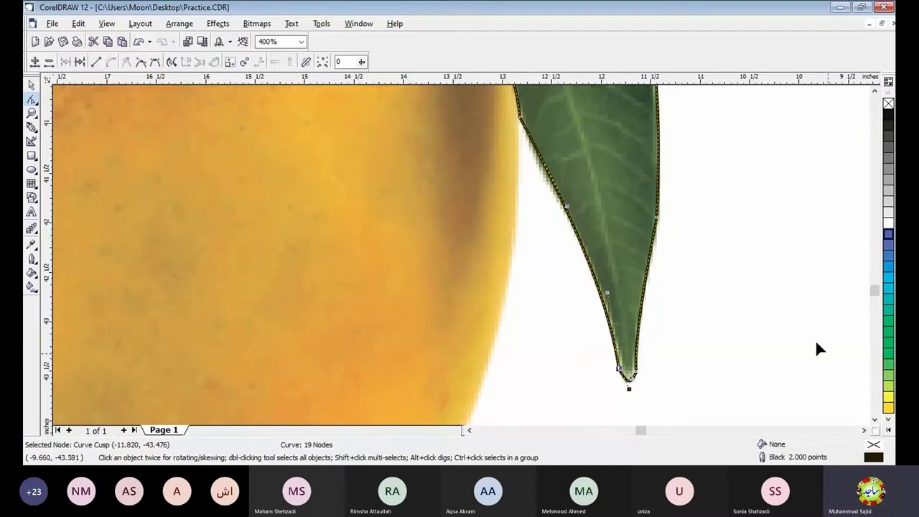
Examine the curved stem-and-leaf outline against the mango image, from the leaf's tip up to the stem
scroll(772, 314, "down", 2)
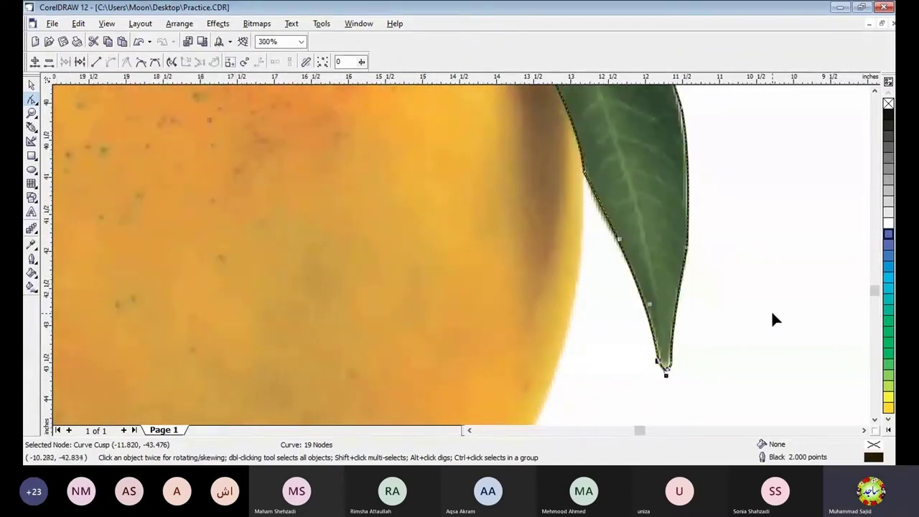
scroll(772, 315, "up", 4)
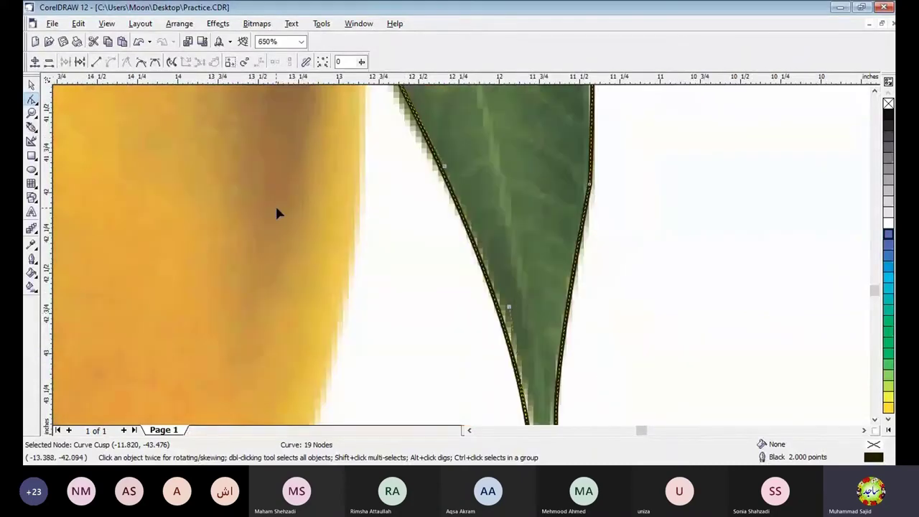
scroll(279, 212, "down", 2)
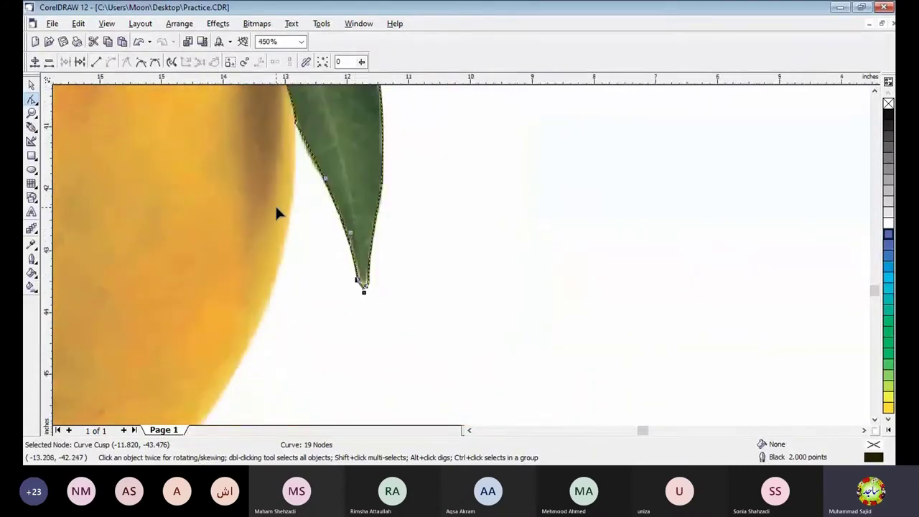
left_click(469, 431)
left_click(470, 431)
scroll(418, 258, "down", 3)
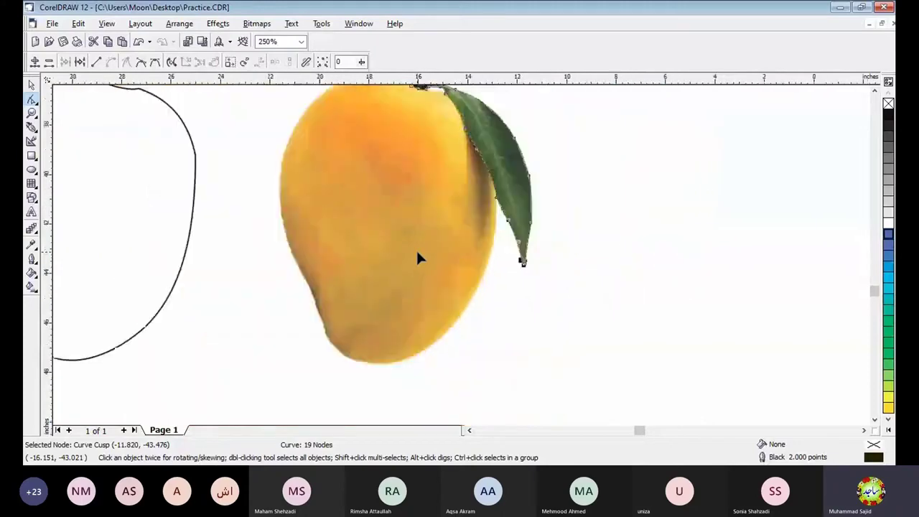
left_click(874, 92)
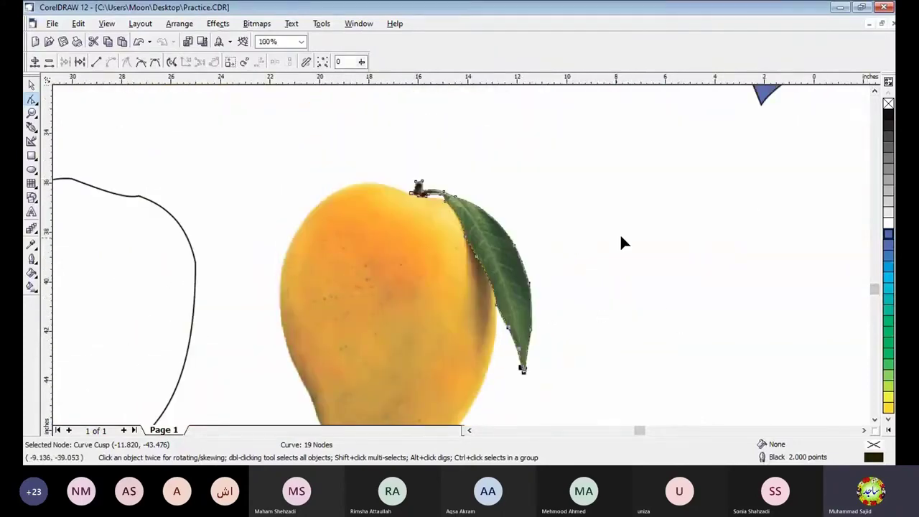
Draw the leaf's central vein freehand from its base to its tip, about 6.5 inches tall, with a 2.0 pt outline
left_click(33, 129)
left_click(57, 134)
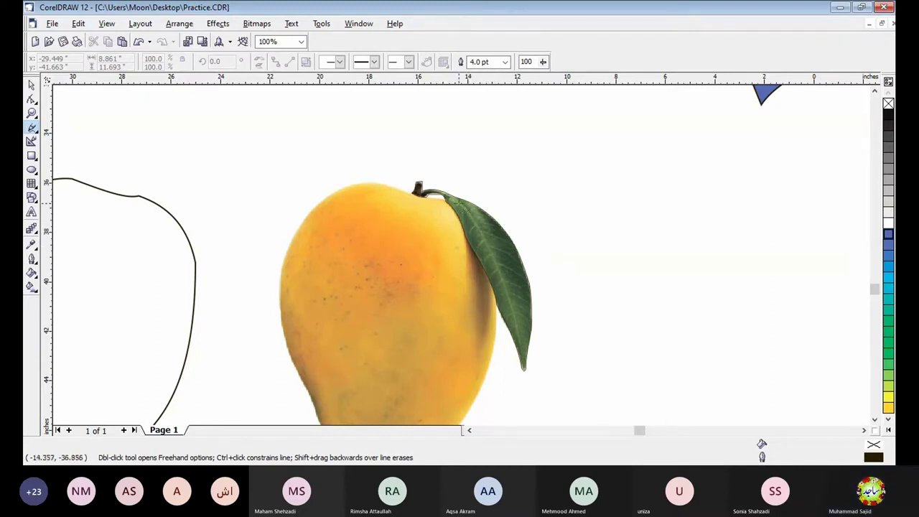
left_click(455, 196)
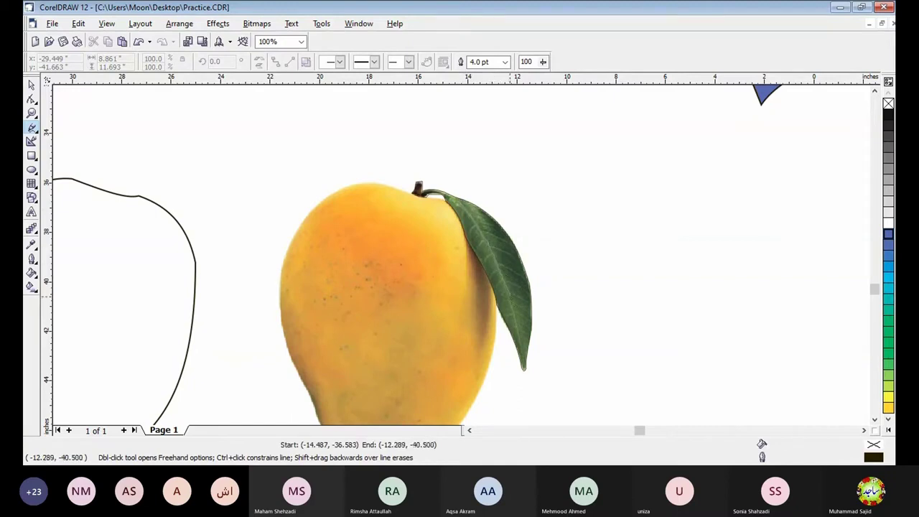
left_click(527, 363)
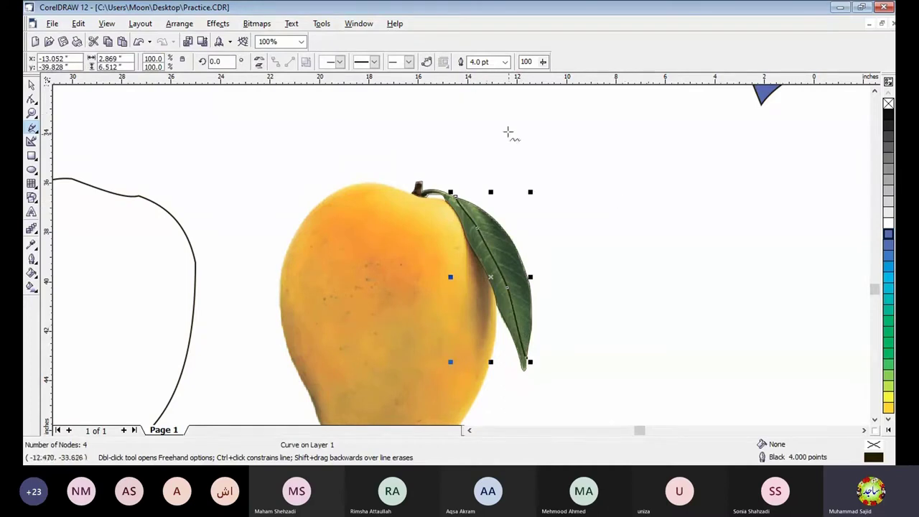
left_click(505, 62)
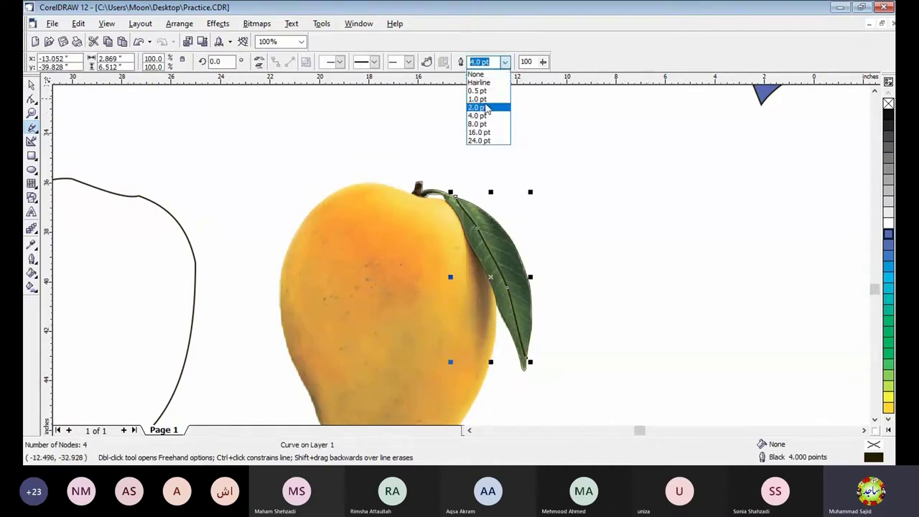
left_click(486, 108)
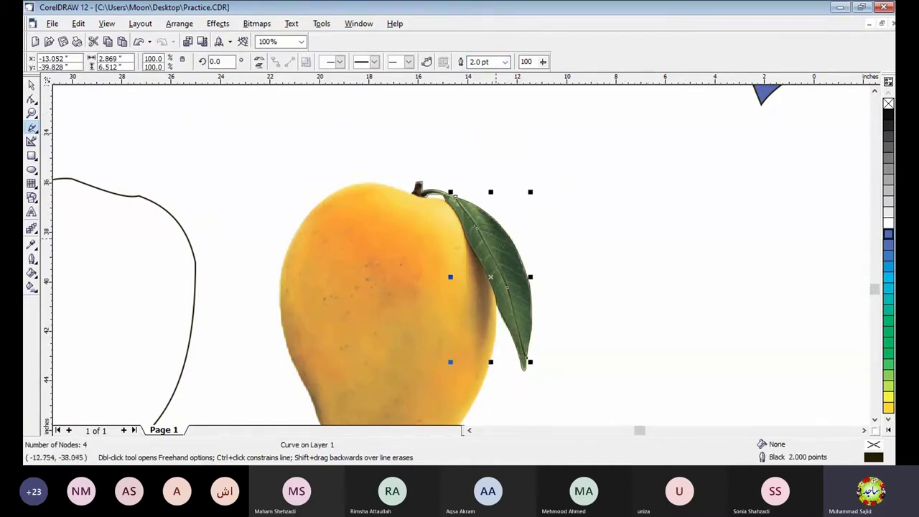
Draw the two uppermost side veins on the leaf's outer half, about 0.9 and 1.5 inches wide, with 2.0 pt outlines
key("Tab")
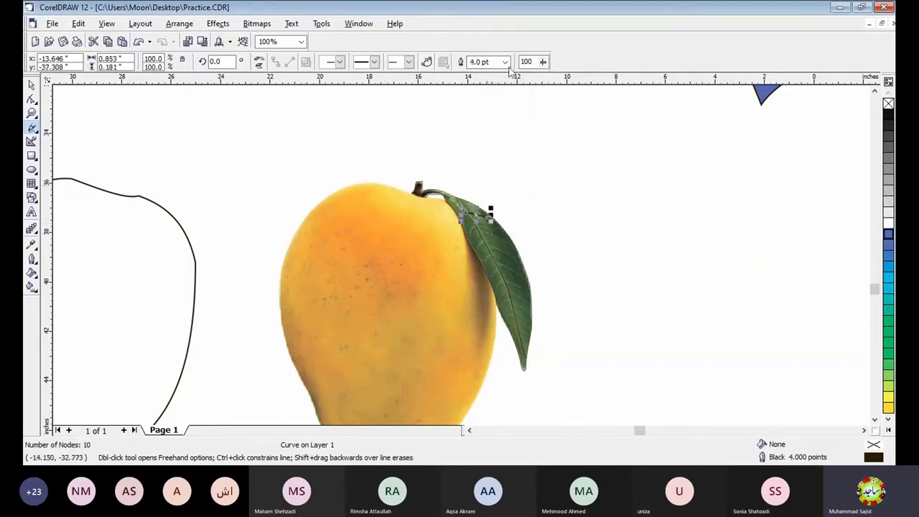
left_click(505, 62)
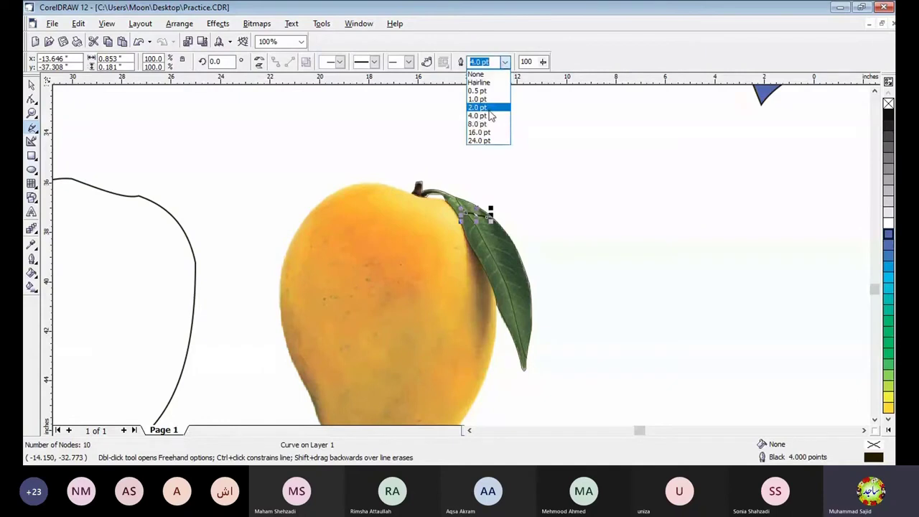
left_click(486, 115)
left_click_drag(497, 237, 514, 244)
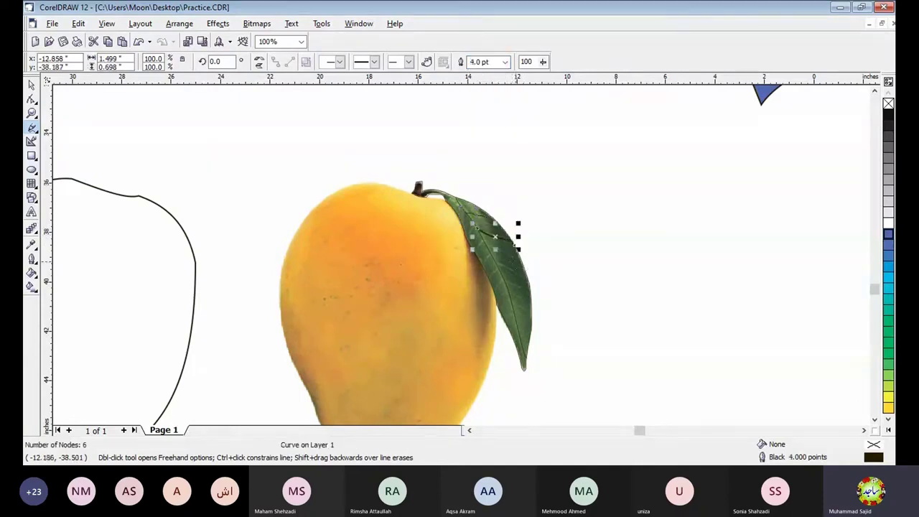
key("ctrl+r")
Draw the third and fourth side veins down the leaf's outer half, about 1.2 and 1.1 inches wide, with 2.0 pt outlines
left_click(488, 247)
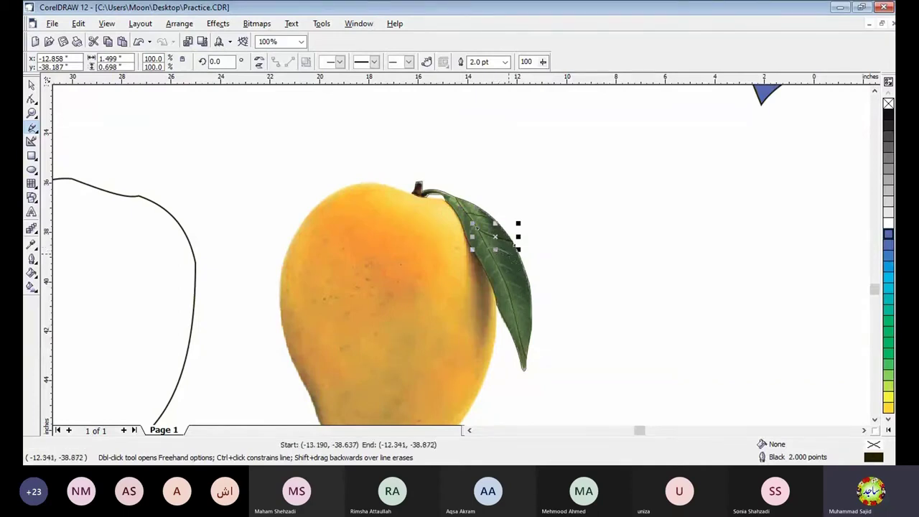
left_click(512, 255)
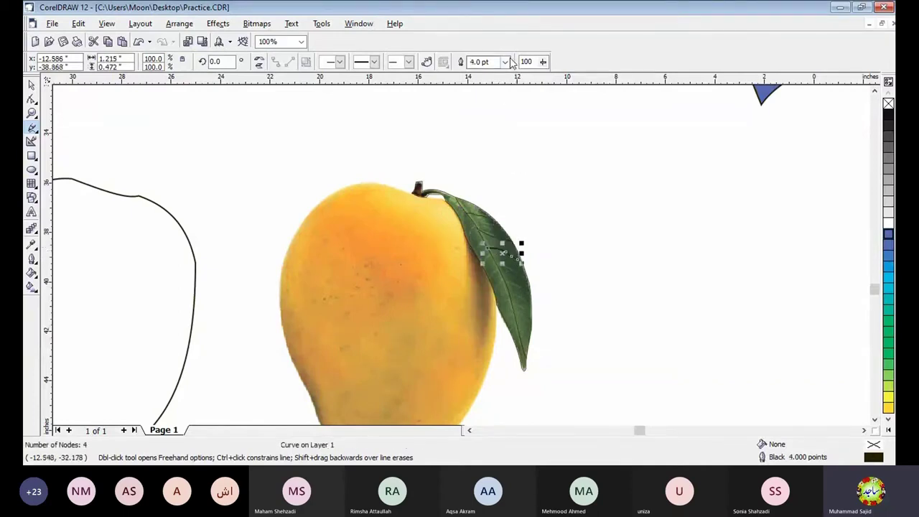
left_click(506, 63)
left_click(482, 106)
left_click(498, 261)
left_click(518, 273)
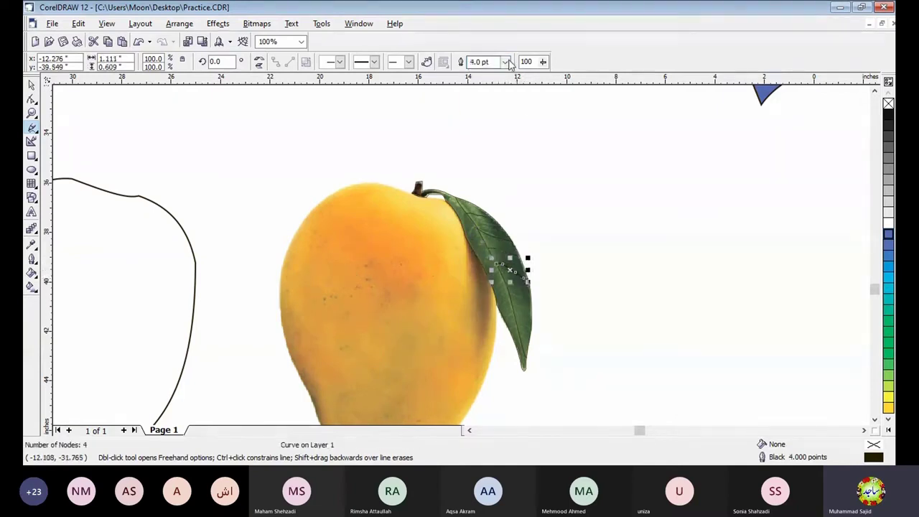
left_click(506, 63)
left_click(490, 108)
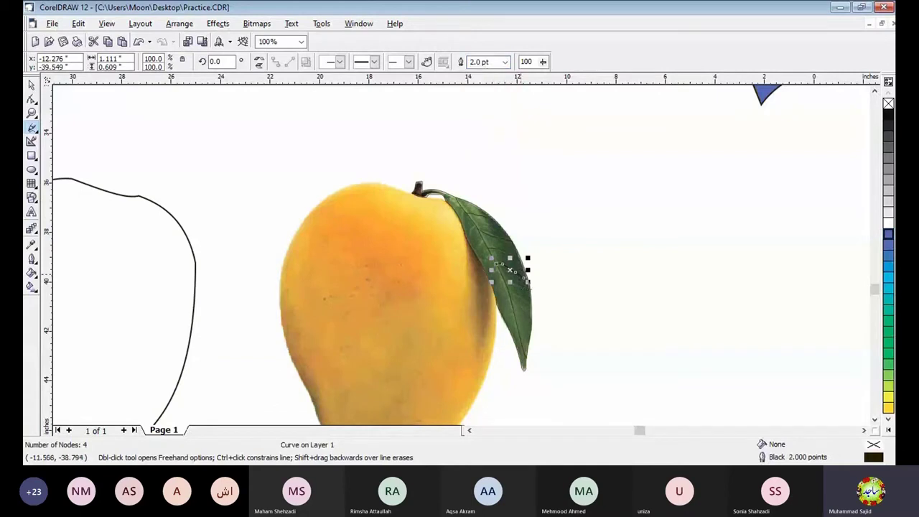
Draw the fifth and sixth outer side veins freehand, keeping the fifth at 4.0 pt and setting the sixth to 2.0 pt
left_click_drag(505, 282, 530, 294)
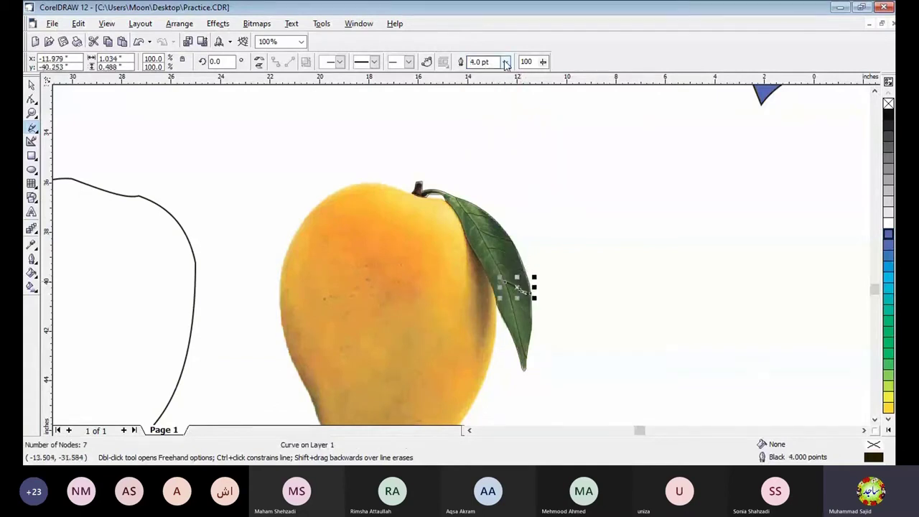
left_click(506, 63)
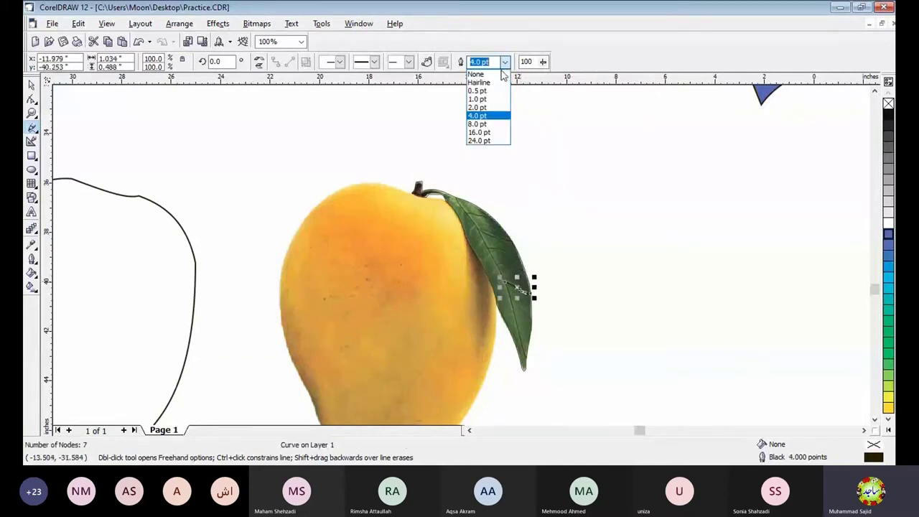
left_click(484, 116)
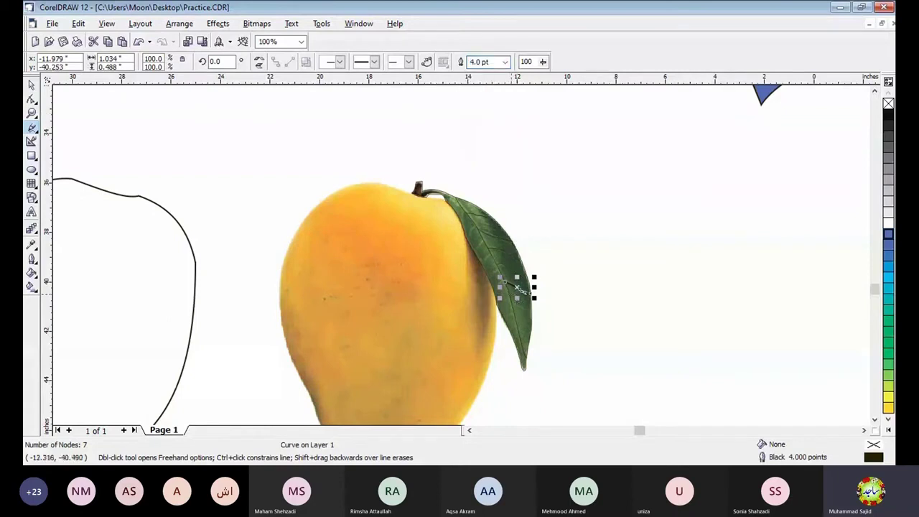
left_click_drag(507, 287, 531, 306)
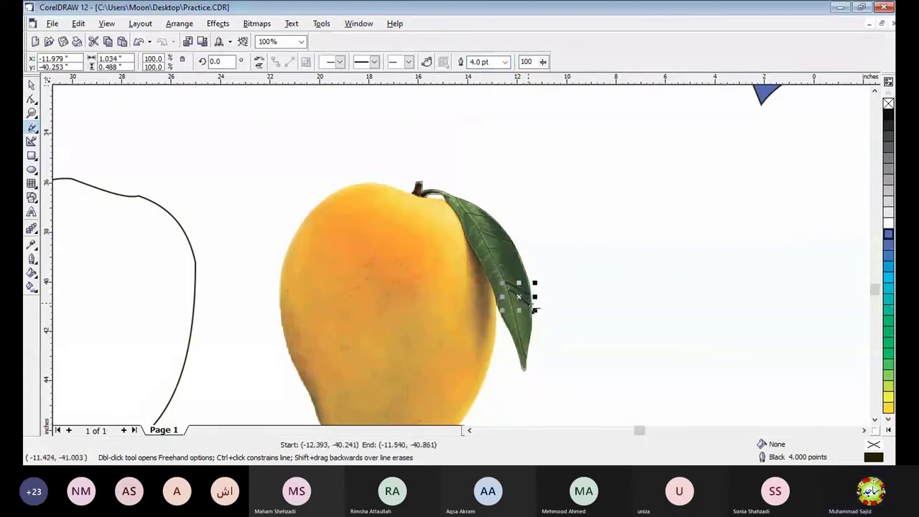
left_click(505, 62)
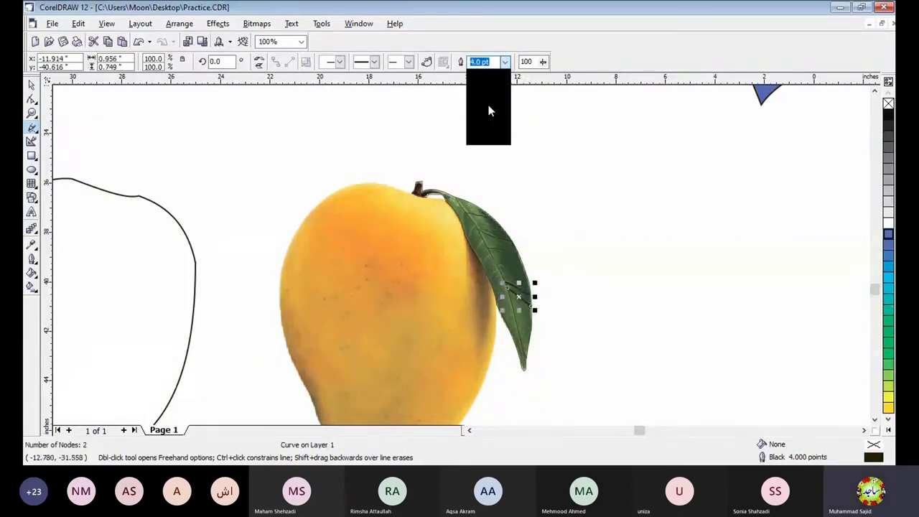
left_click(489, 115)
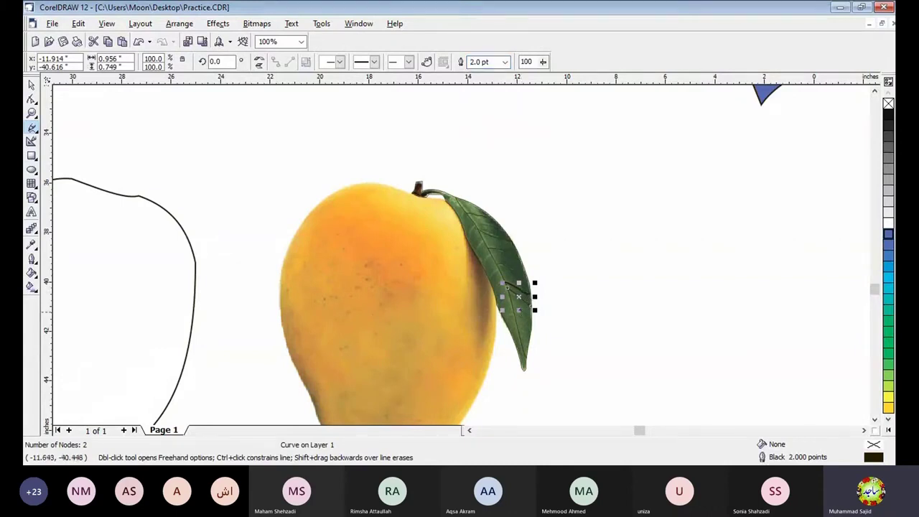
Draw the seventh outer side vein, about 0.6 inches wide, and set its outline to 2.0 pt
left_click_drag(513, 304, 527, 313)
left_click(504, 62)
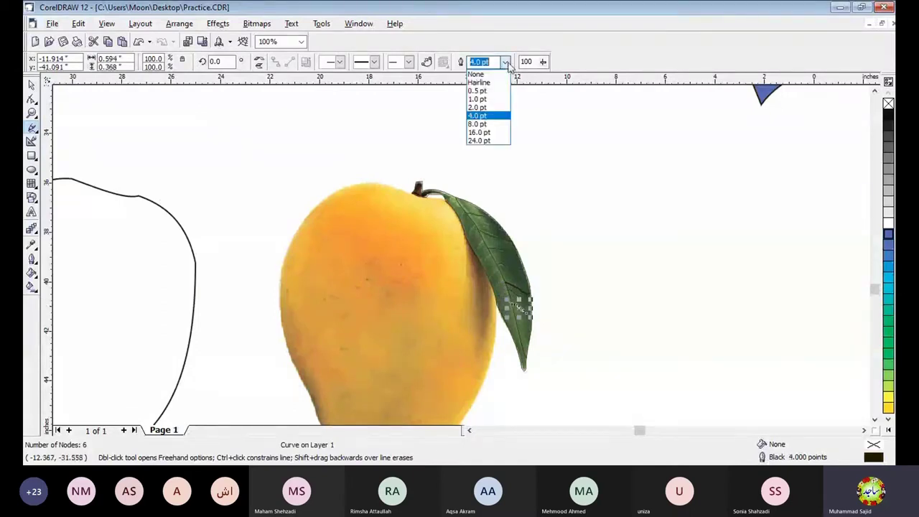
left_click(478, 107)
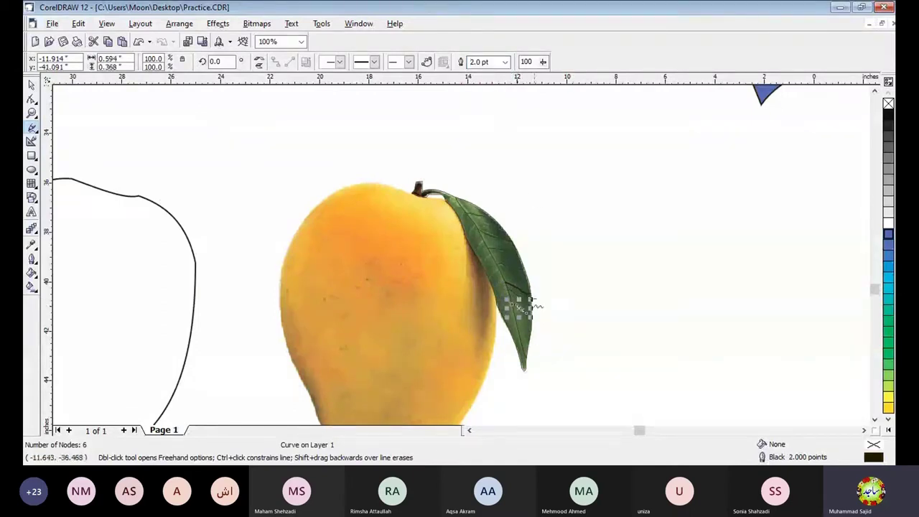
Draw the last outer side vein near the leaf's tip and four freehand side veins along the leaf's inner half
left_click_drag(516, 322, 531, 332)
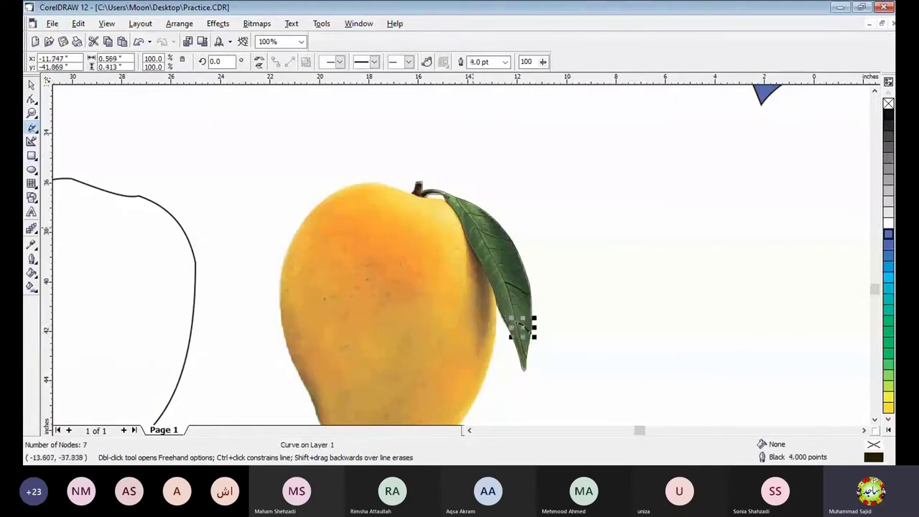
mouse_move(477, 228)
left_mouse_down()
mouse_move(472, 246)
mouse_move(495, 294)
left_mouse_up()
mouse_move(487, 263)
left_mouse_down()
mouse_move(496, 273)
mouse_move(500, 325)
left_mouse_up()
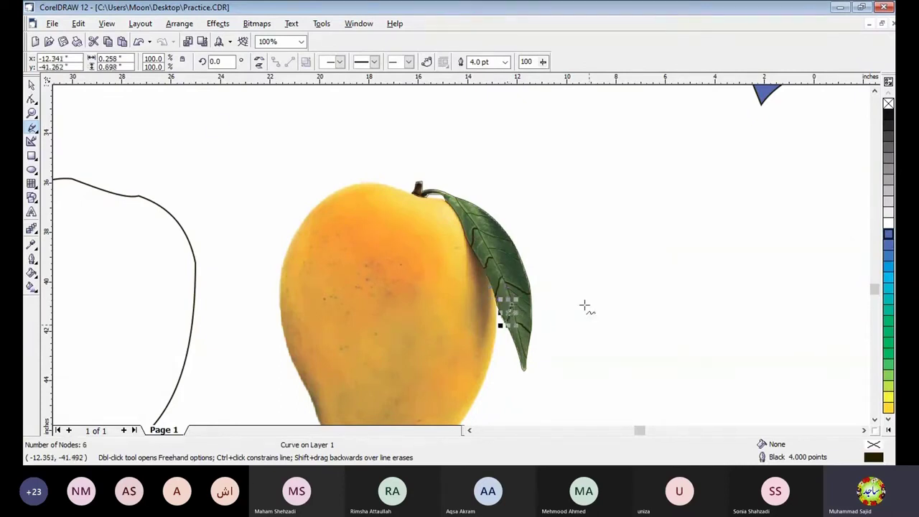
key("space")
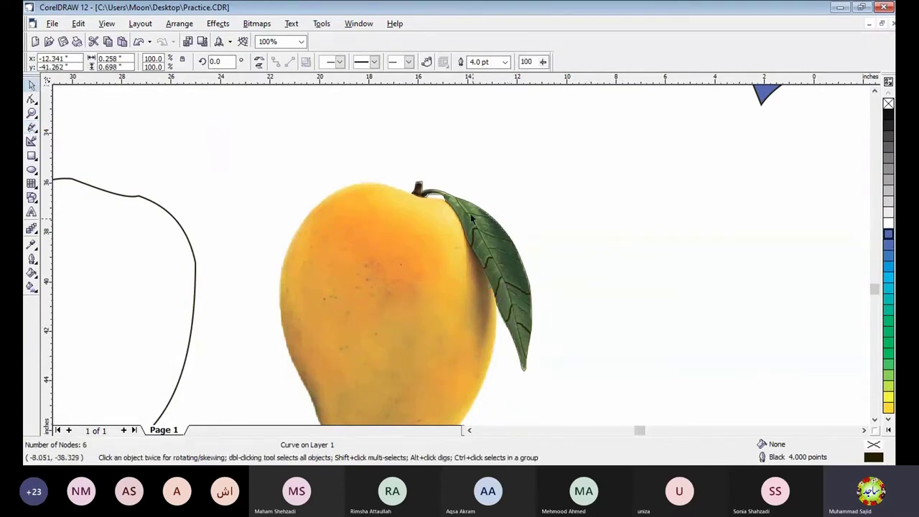
left_click_drag(379, 147, 564, 385)
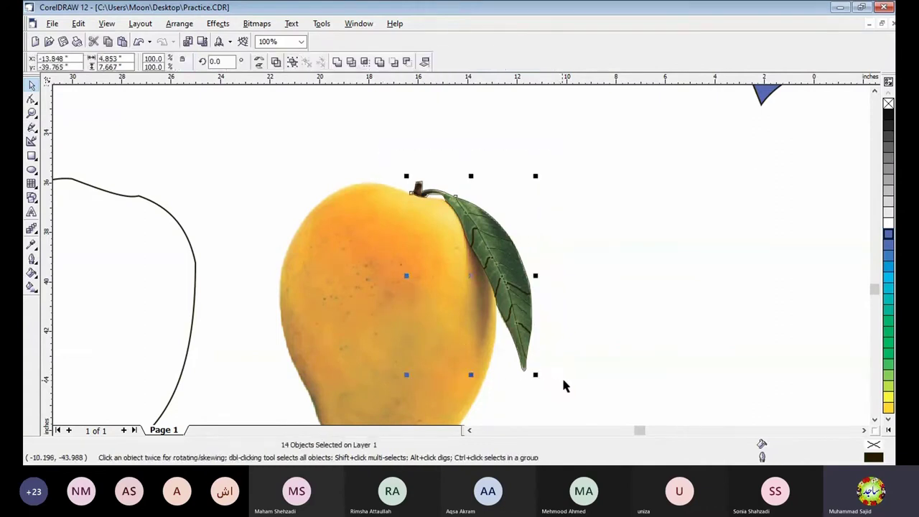
left_click(570, 183)
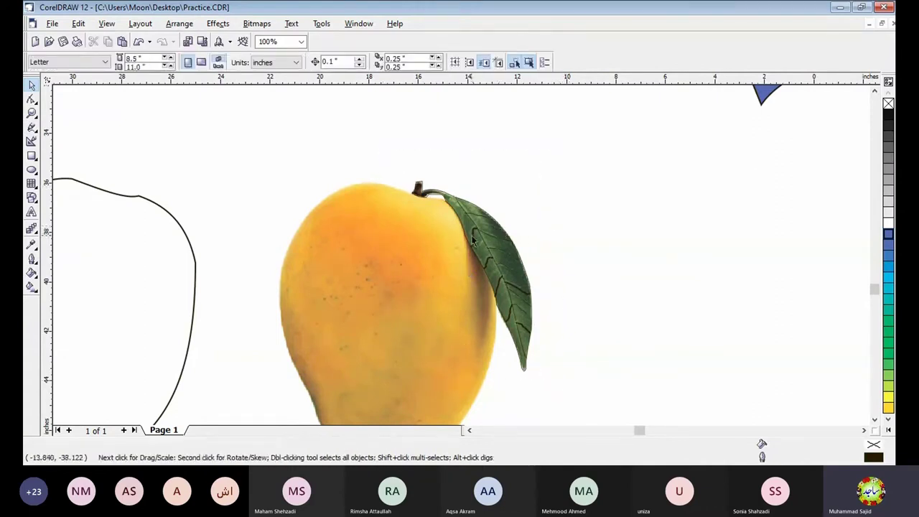
Set the outlines of the two upper veins on the leaf's inner half to 2.0 pt
left_click(472, 241)
left_click(505, 62)
left_click(505, 61)
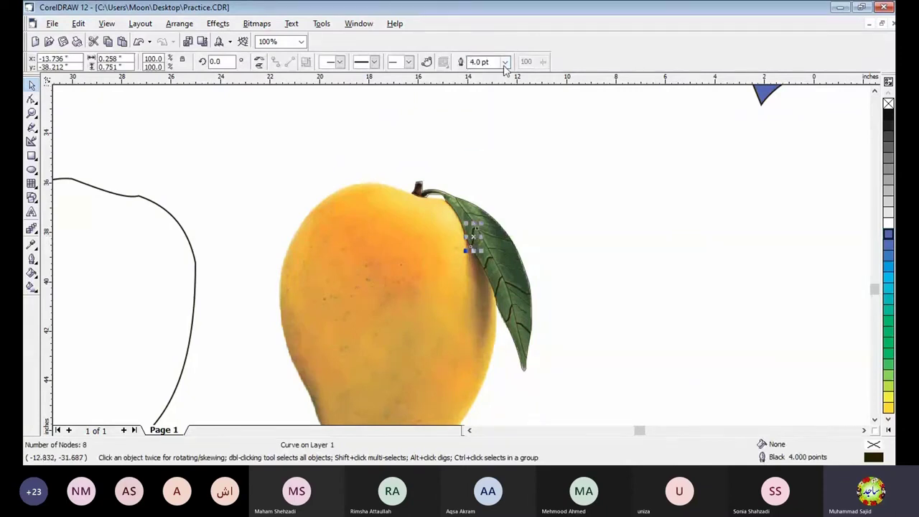
left_click(487, 263)
left_click(505, 62)
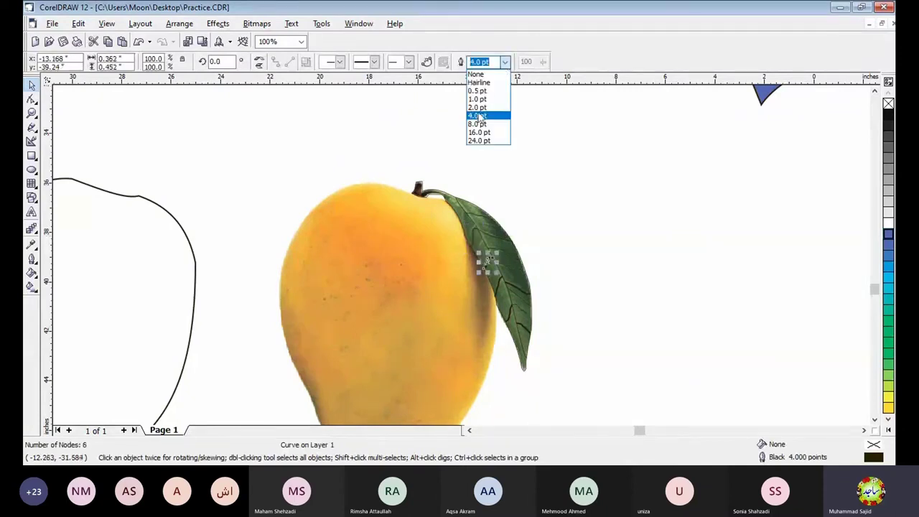
left_click(475, 108)
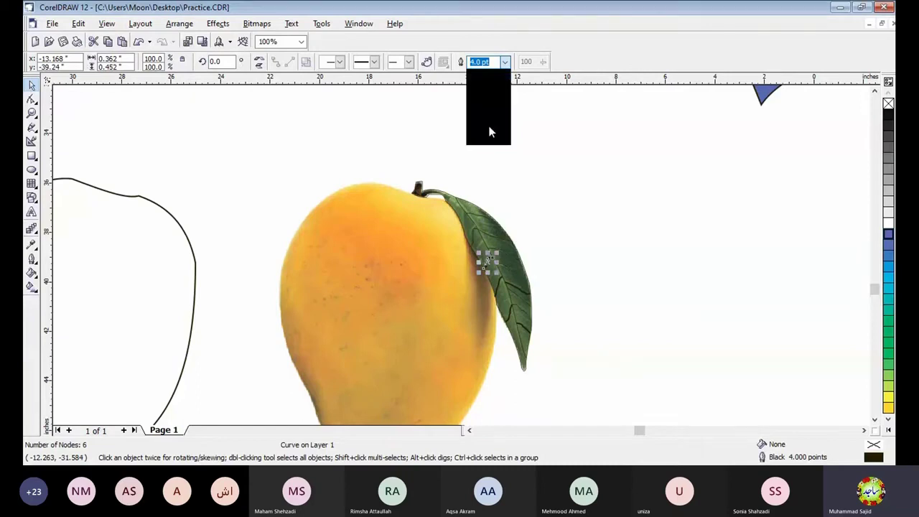
Set the outlines of the third inner vein and the fifth outer vein beside it to 2.0 pt
left_click(499, 291)
left_click(504, 62)
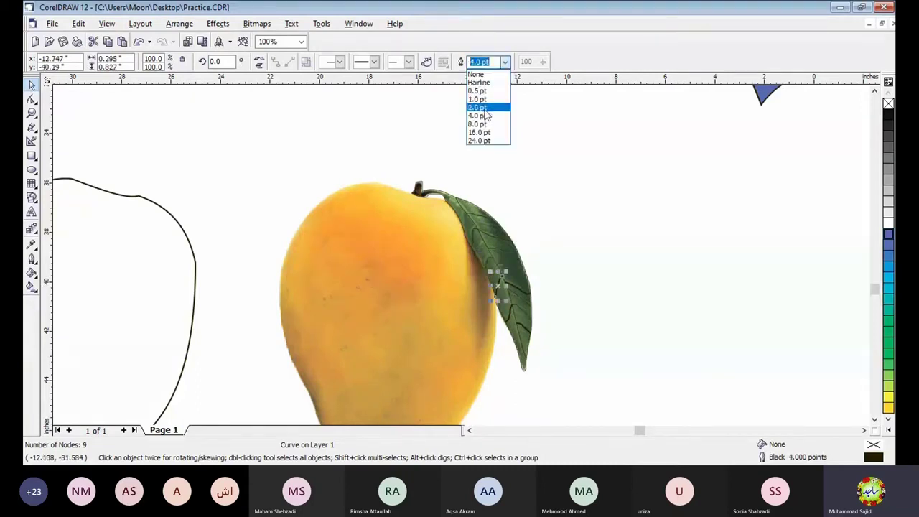
left_click(476, 107)
left_click(522, 292)
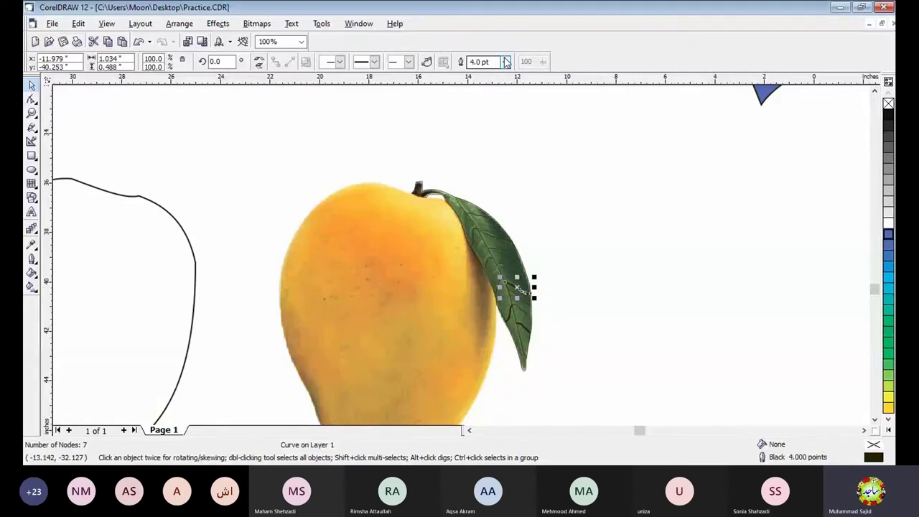
left_click(506, 62)
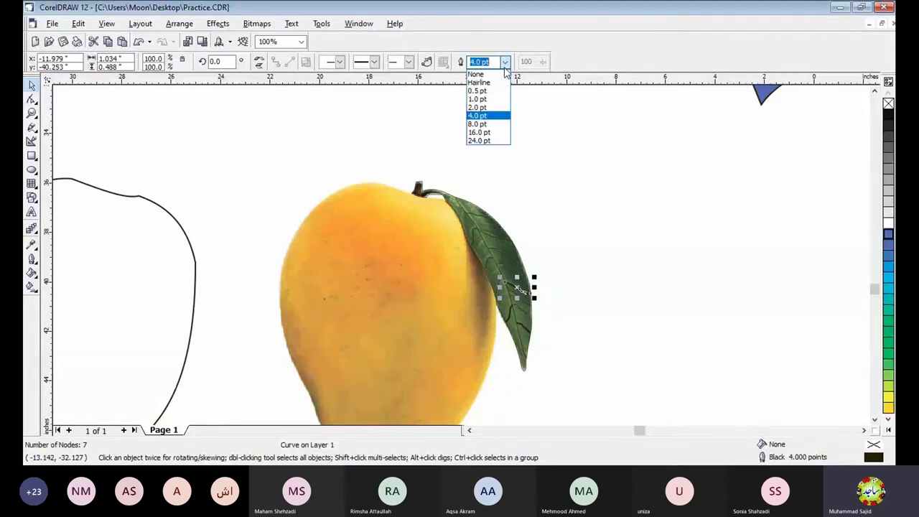
left_click(477, 108)
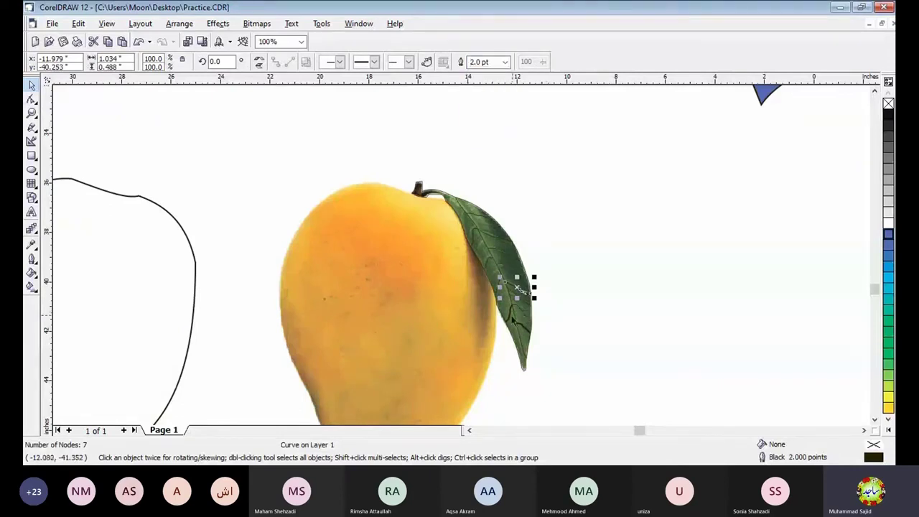
Set the outlines of the lowest inner vein and the lowest outer vein near the leaf's tip to 2.0 pt and deselect
left_click(507, 313)
left_click(506, 62)
left_click(476, 108)
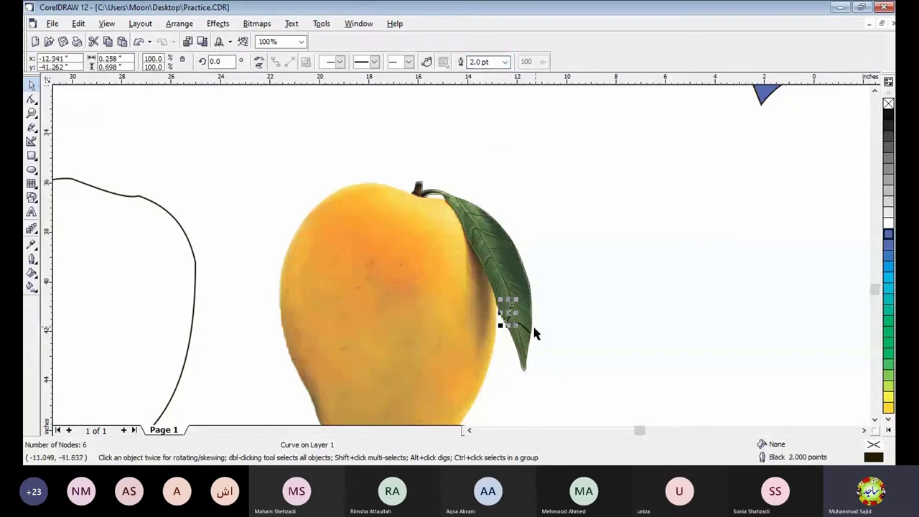
left_click(528, 330)
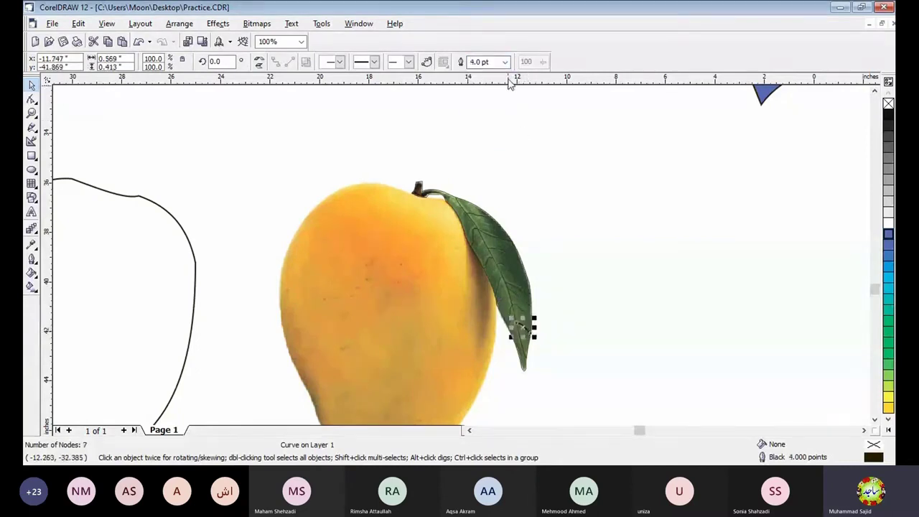
left_click(506, 62)
left_click(489, 109)
left_click(604, 254)
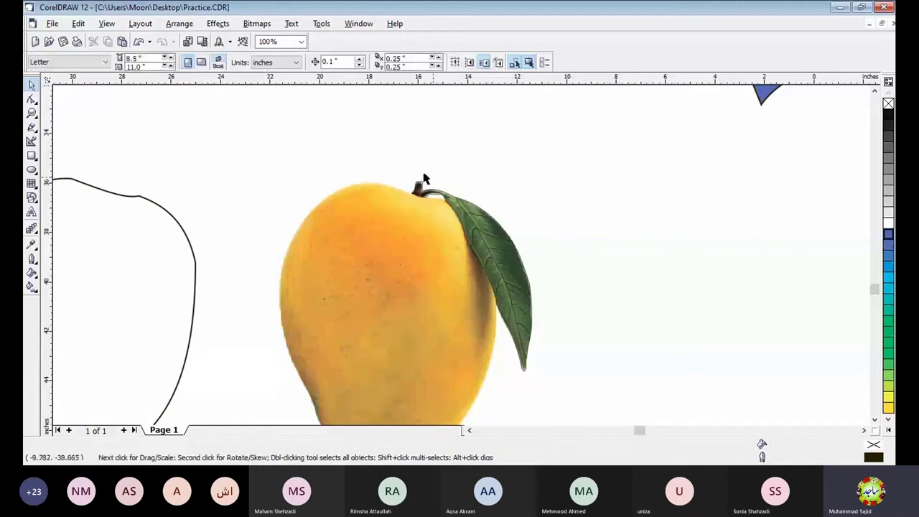
Fill the traced stem and leaf outline with the green RGB 100%G 20%R and deselect it
left_click(529, 348)
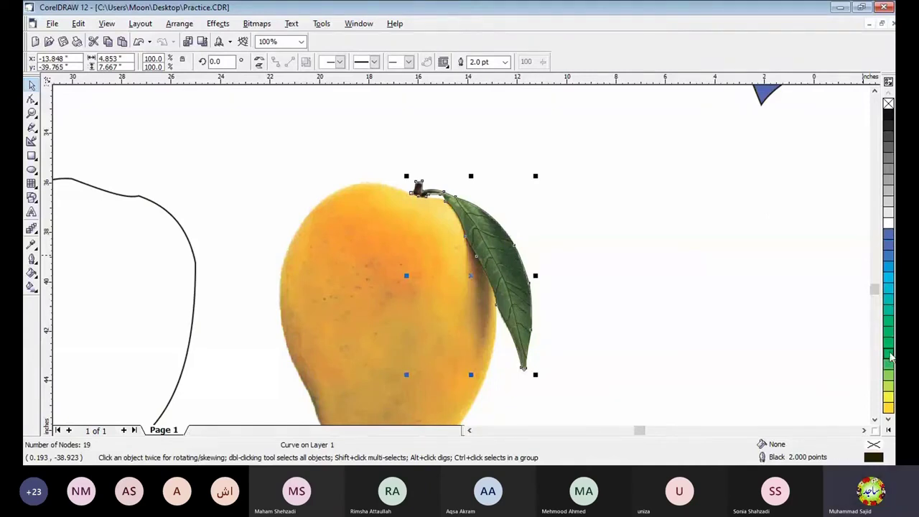
left_click(888, 356)
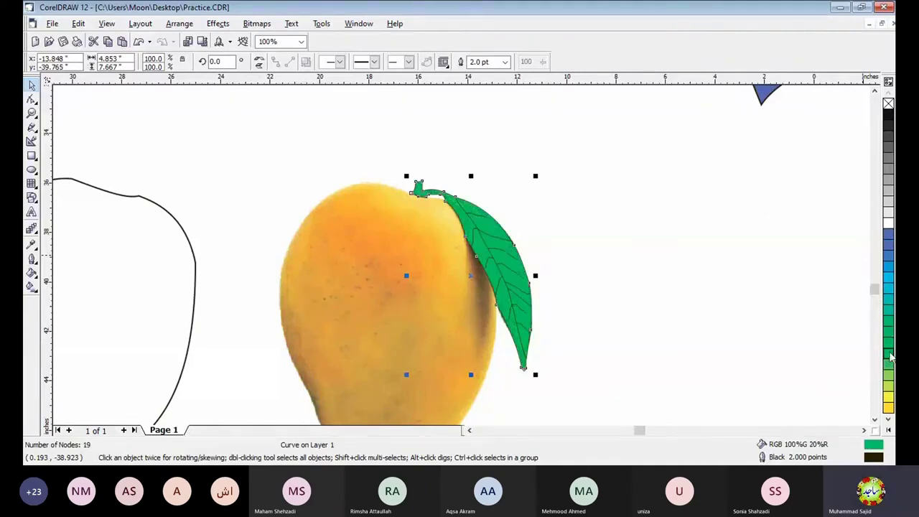
left_click(593, 295)
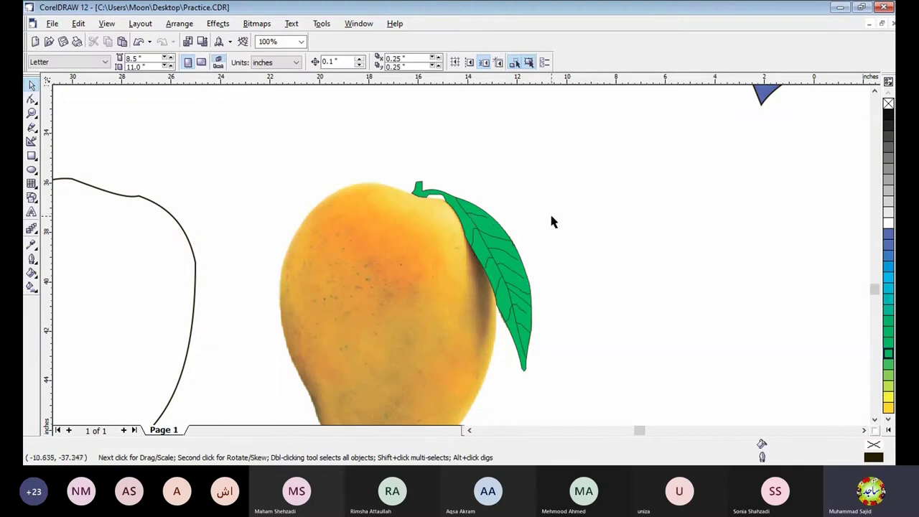
Select the traced leaf outline together with all its vein curves and group them
left_click_drag(387, 152, 601, 365)
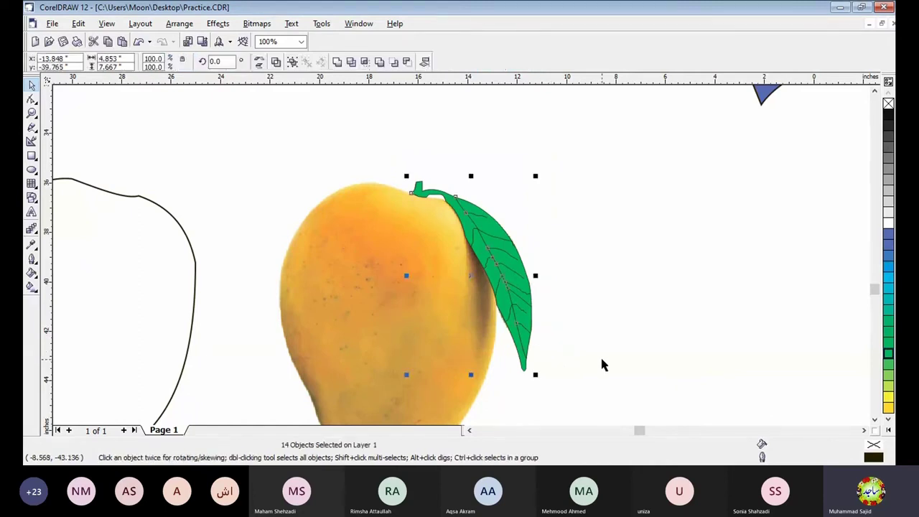
left_click(378, 144)
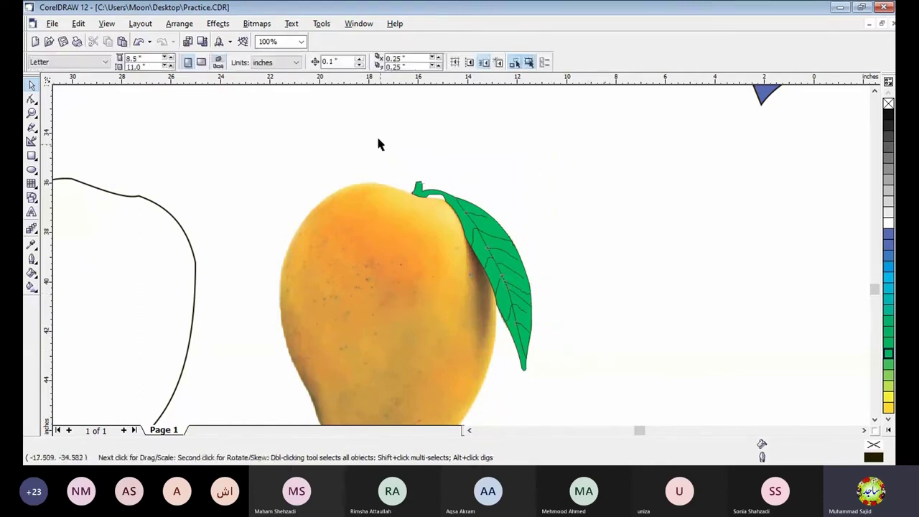
left_click_drag(378, 139, 556, 394)
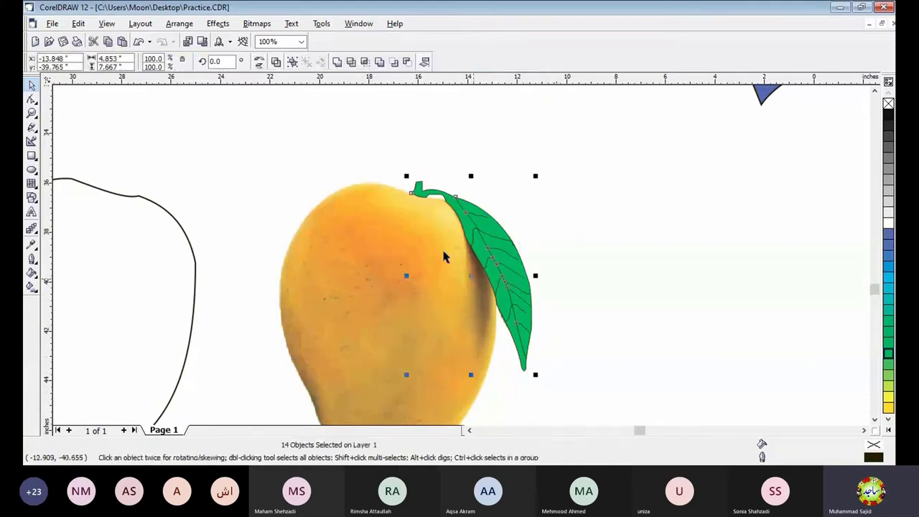
left_click(183, 25)
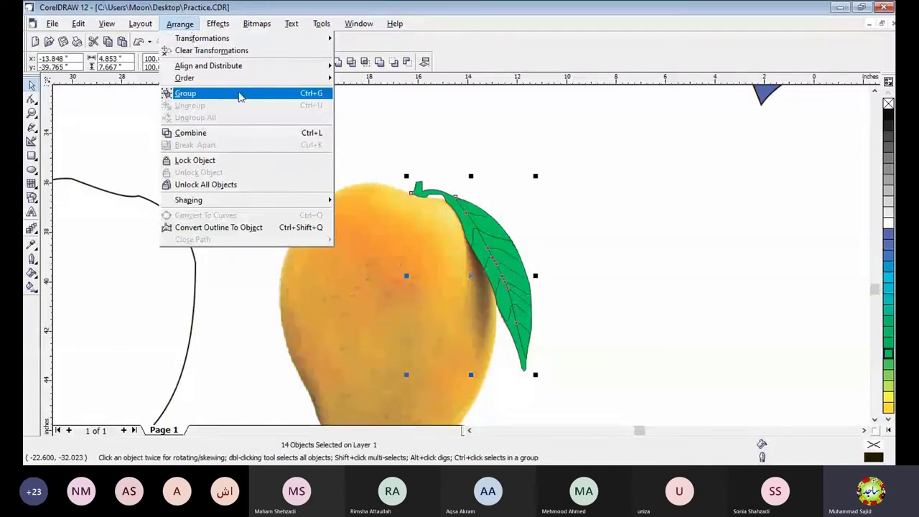
left_click(234, 94)
Move the leaf group off the mango image onto the top of the traced fruit outline and deselect it
left_click_drag(316, 209, 160, 219)
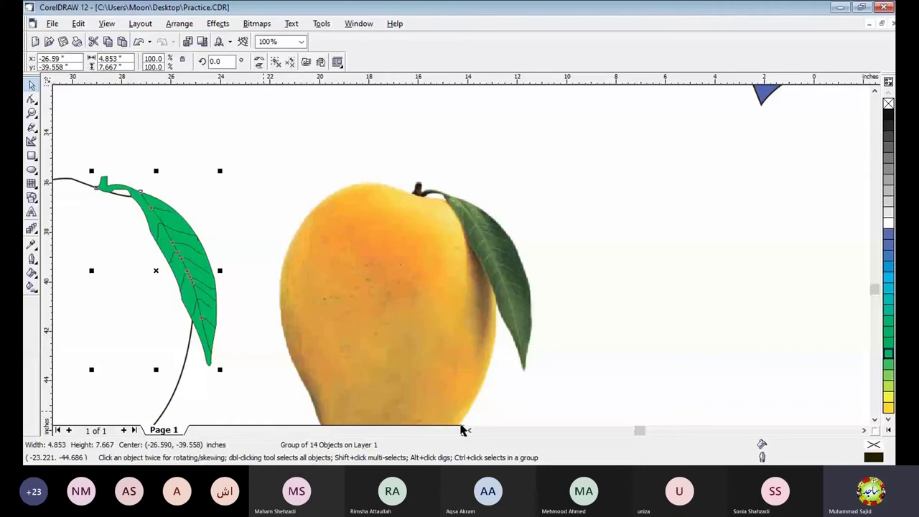
left_click(467, 429)
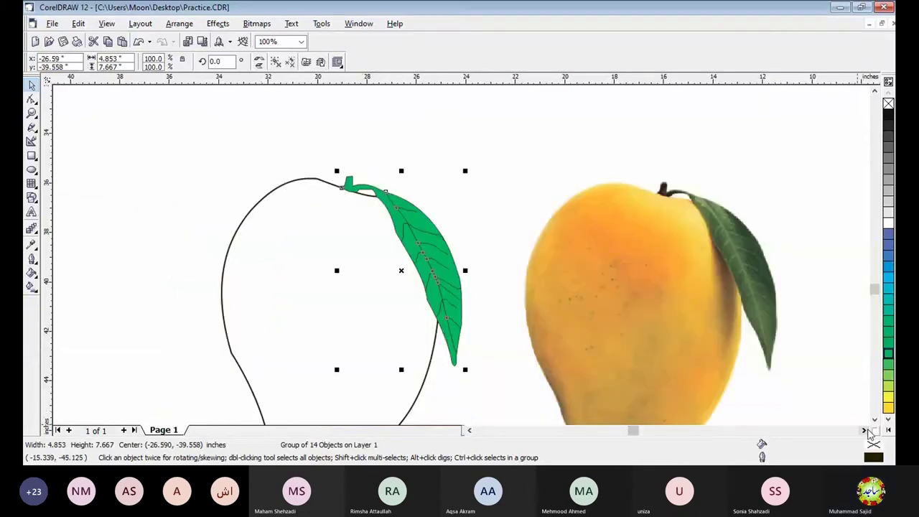
left_click(874, 420)
left_click(874, 420)
left_click(874, 92)
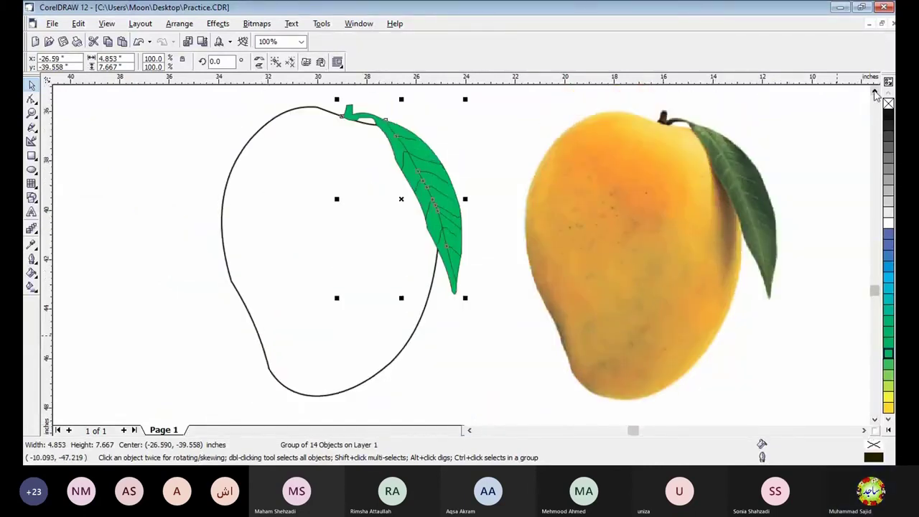
left_click(874, 92)
scroll(494, 298, "down", 1)
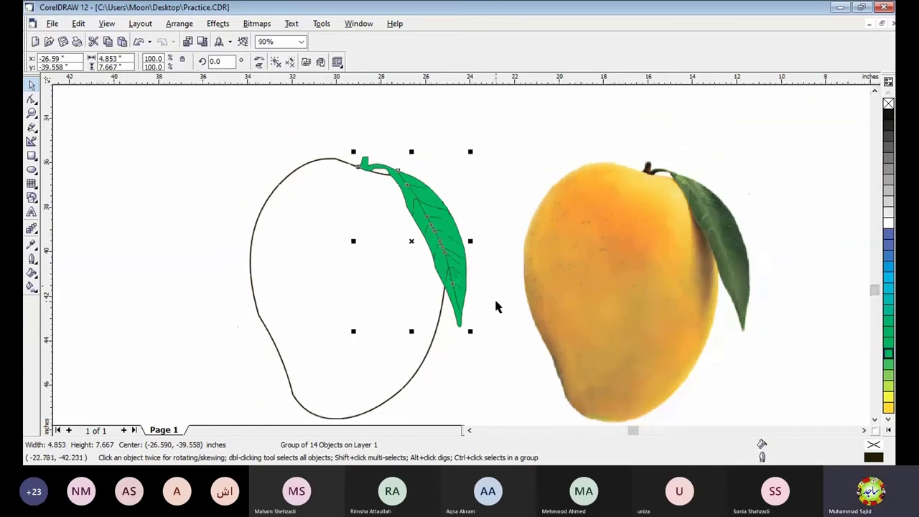
scroll(494, 297, "down", 1)
left_click(493, 347)
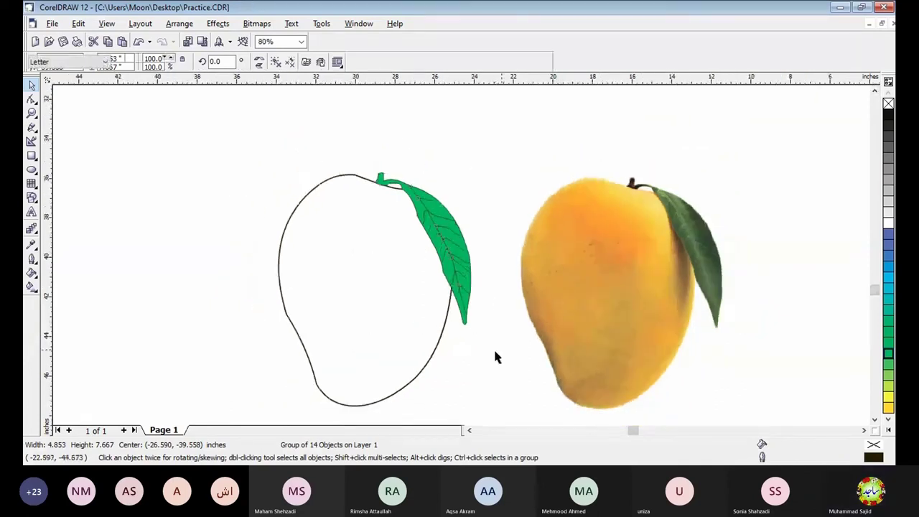
Fill the traced fruit outline with RGB Yellow and deselect the mango drawing
left_click(415, 325)
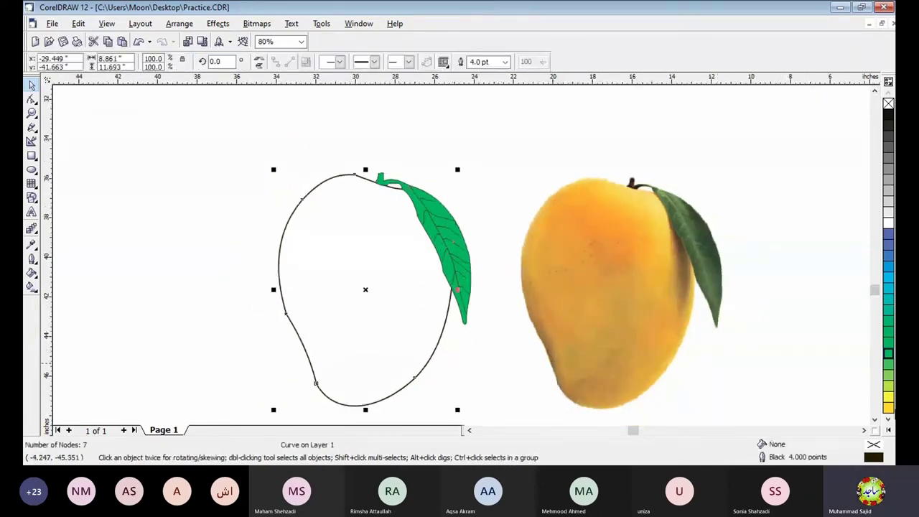
left_click(888, 397)
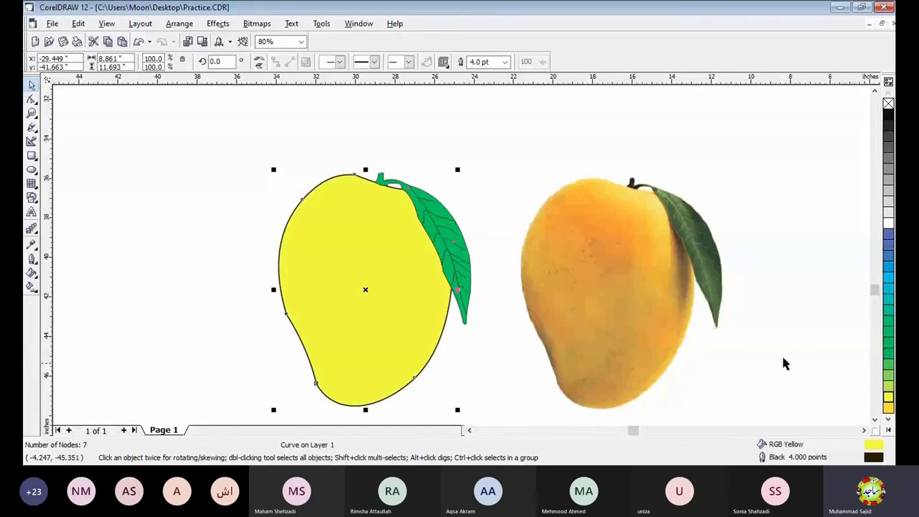
left_click(503, 201)
left_click_drag(256, 140, 502, 371)
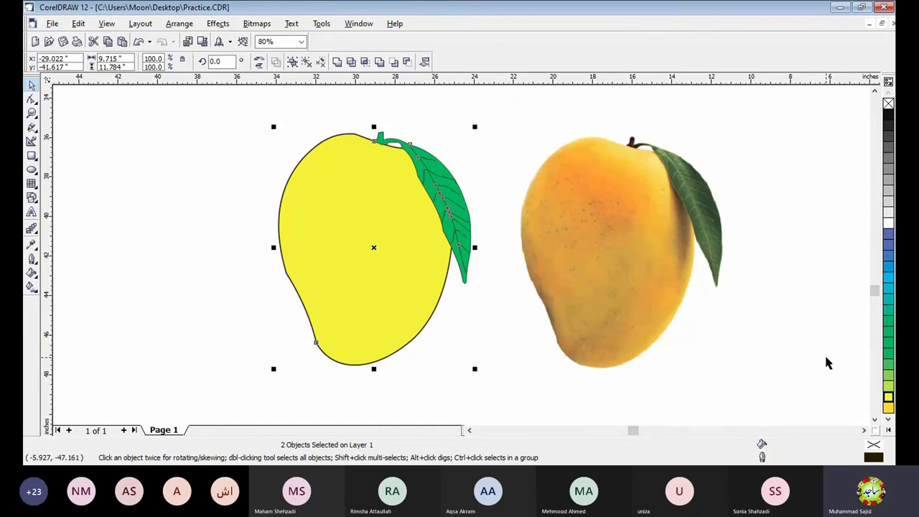
left_click(534, 373)
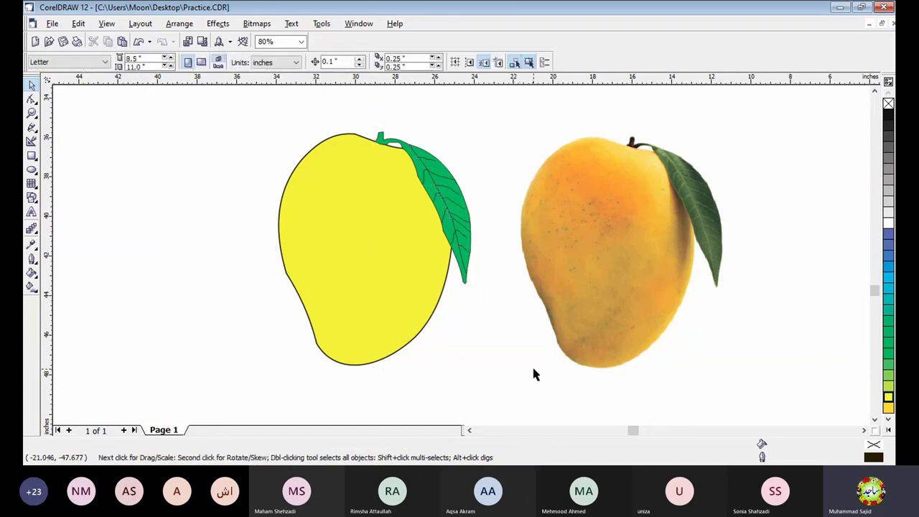